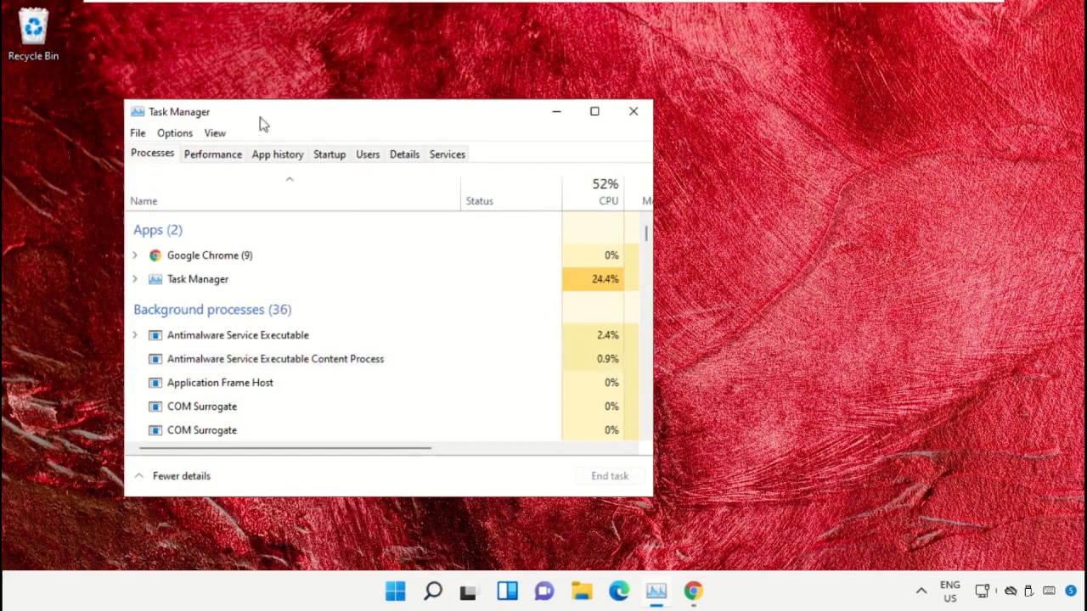
# Reposition the Task Manager window, start creating a new task, and open the file browser for choosing its program.
pyautogui.moveTo(222, 113); pyautogui.dragTo(495, 90)
pyautogui.click(413, 112)
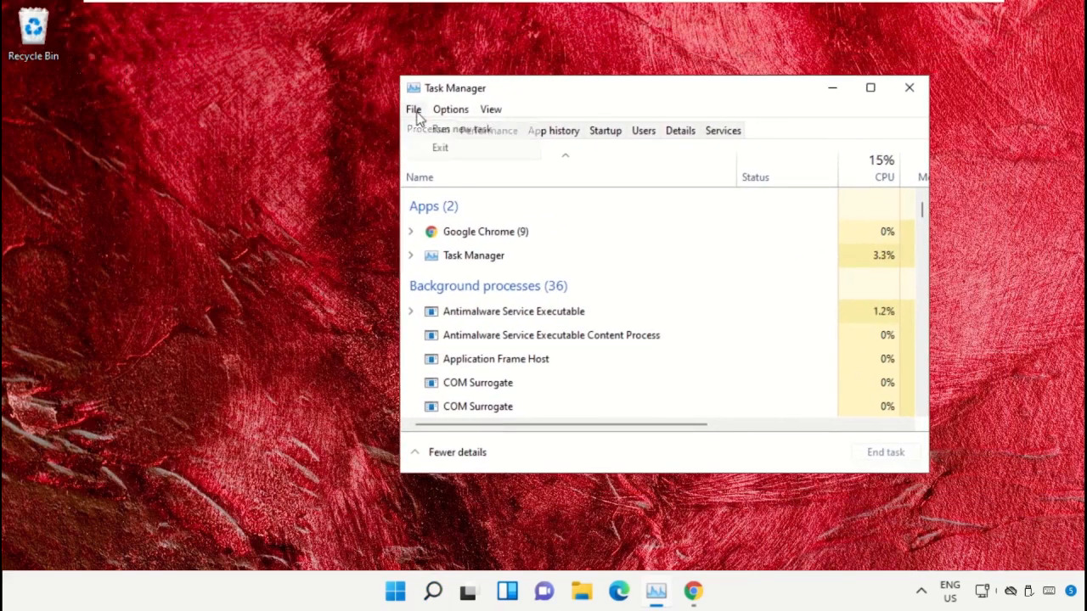
pyautogui.click(511, 133)
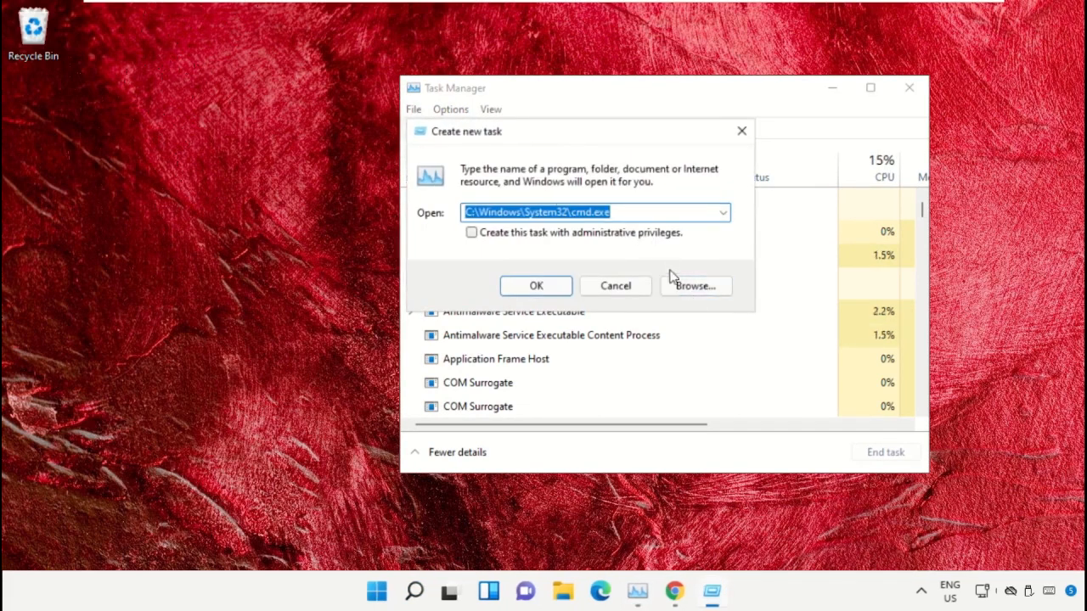
pyautogui.click(696, 289)
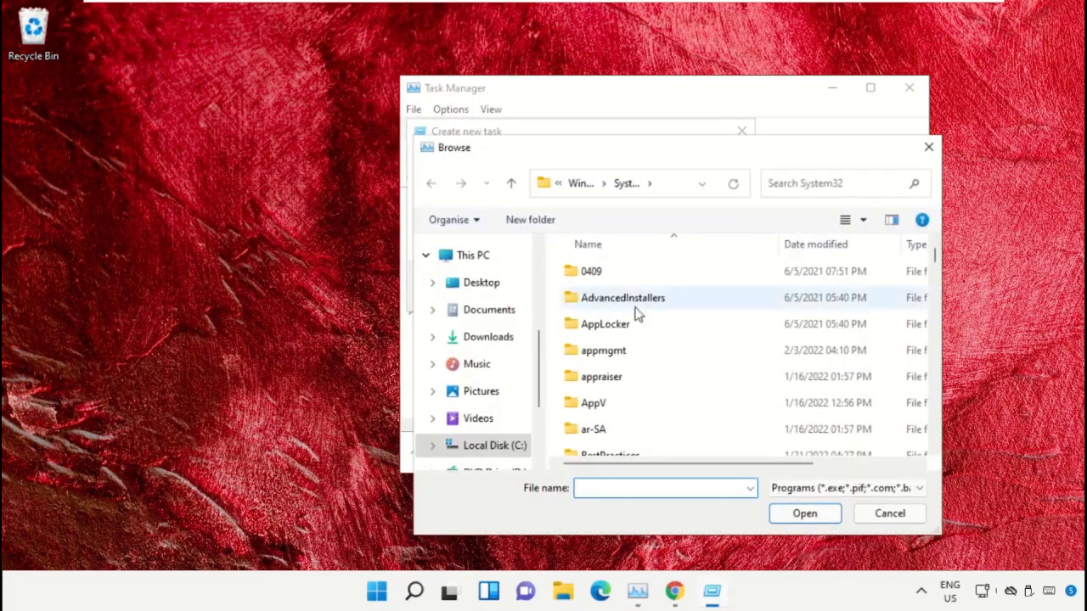
# Browse from This PC through Local Disk (C:) and Windows to the System32 folder.
pyautogui.click(468, 255)
pyautogui.scroll(-5, 679, 322)
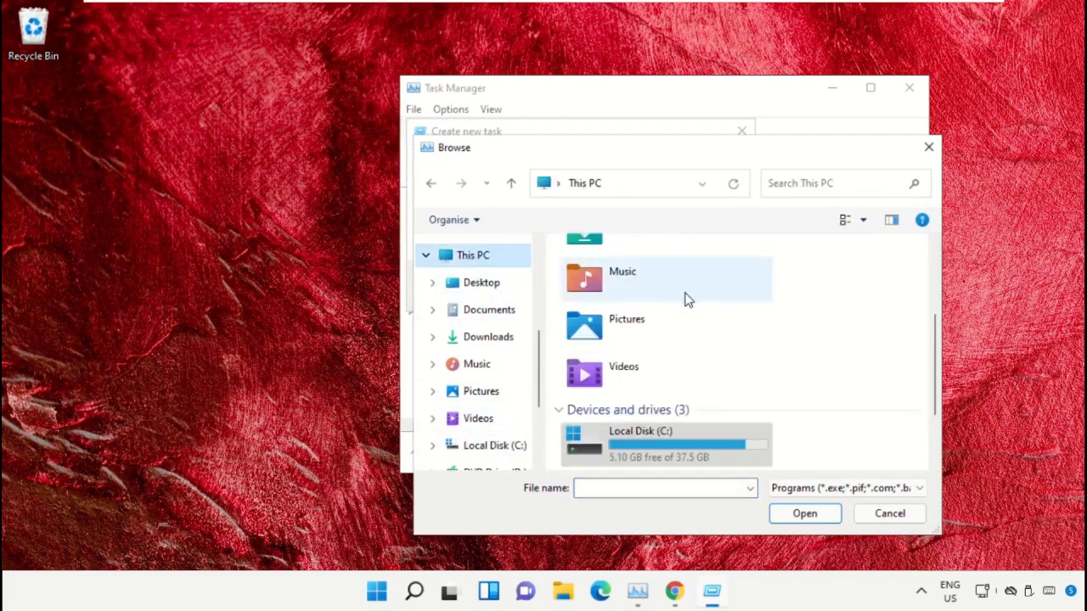
pyautogui.doubleClick(671, 350)
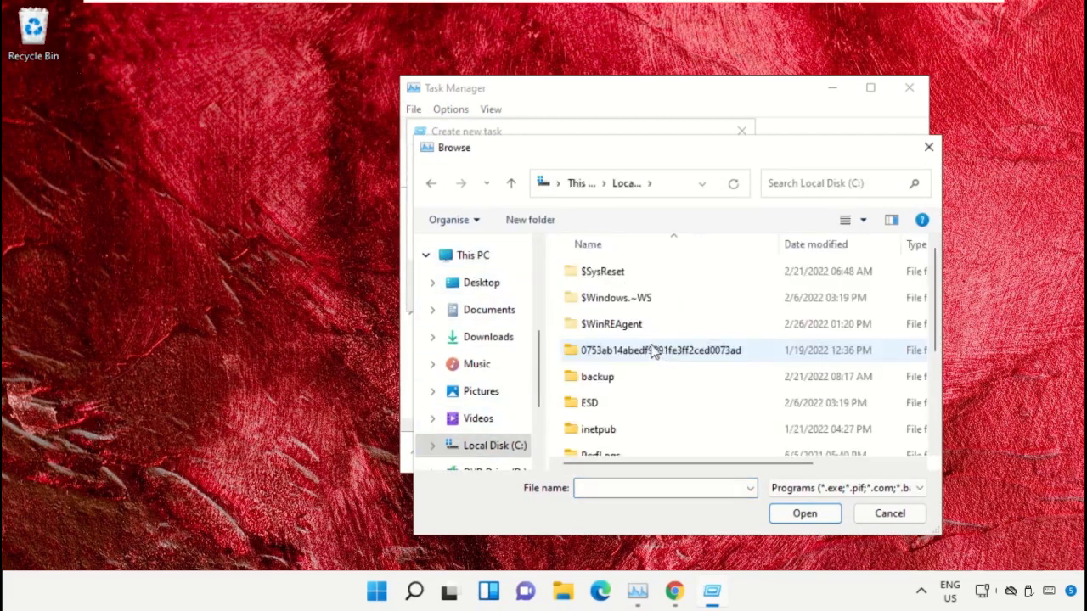
pyautogui.scroll(-2, 649, 355)
pyautogui.doubleClick(609, 446)
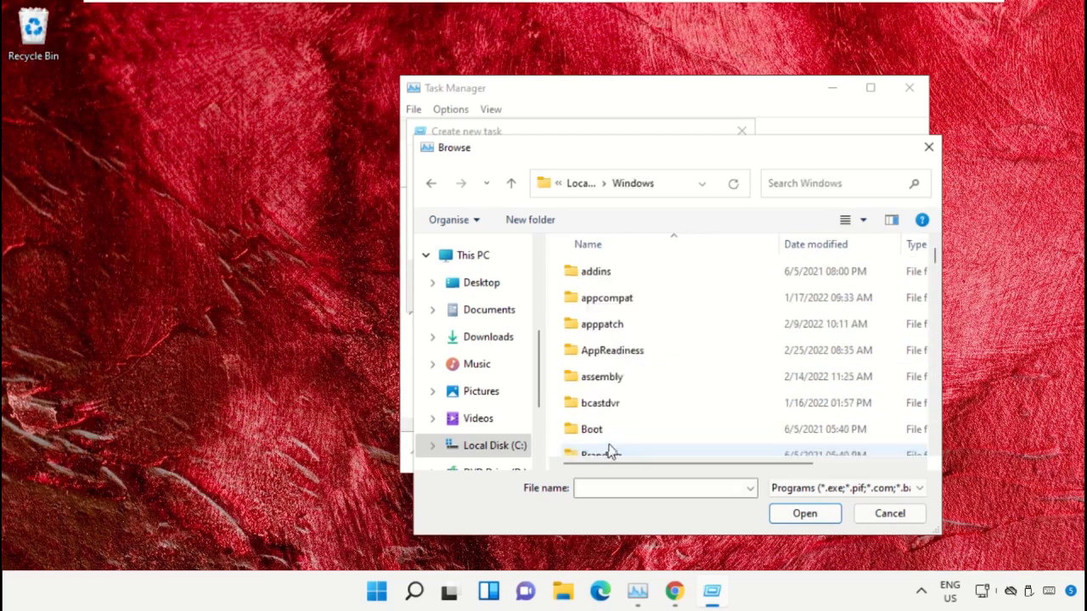
pyautogui.write('system')
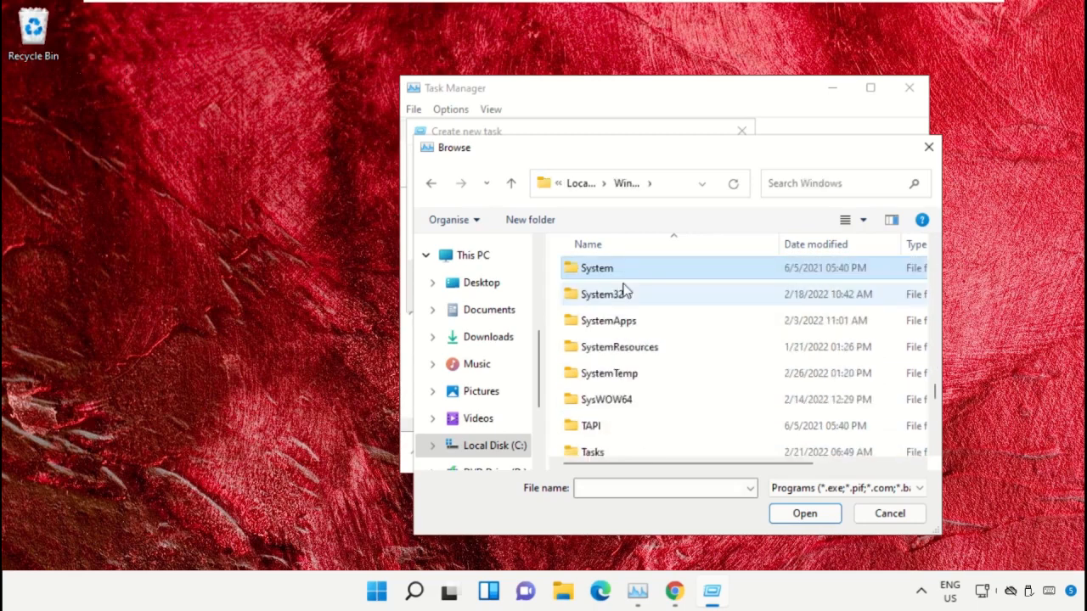
pyautogui.doubleClick(644, 302)
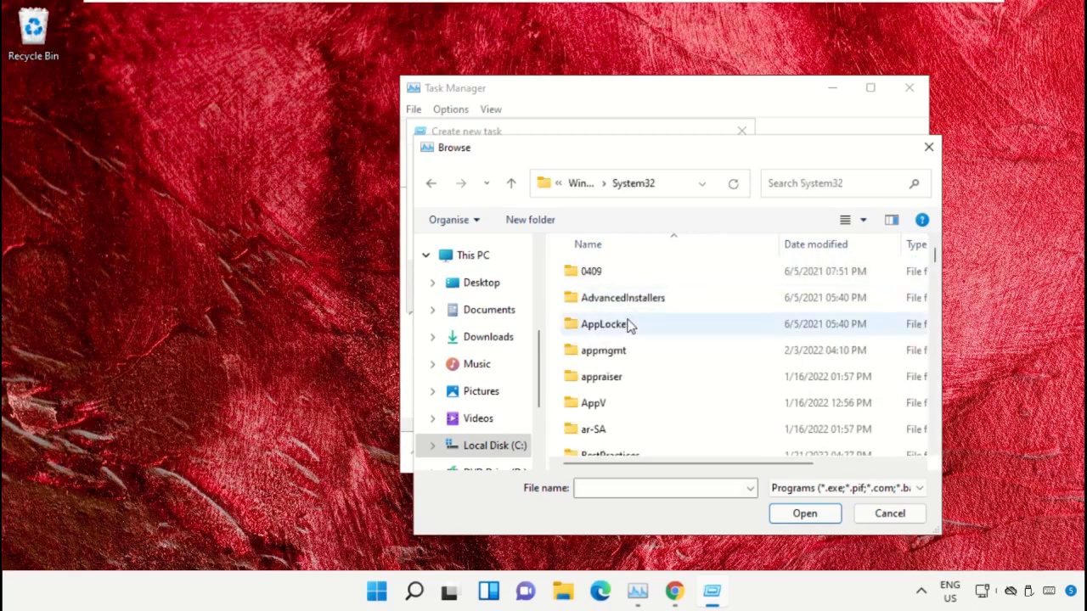
# Find cmd.exe in the System32 folder and choose it as the program for the new task.
pyautogui.scroll(-3, 633, 329)
pyautogui.scroll(-20, 637, 339)
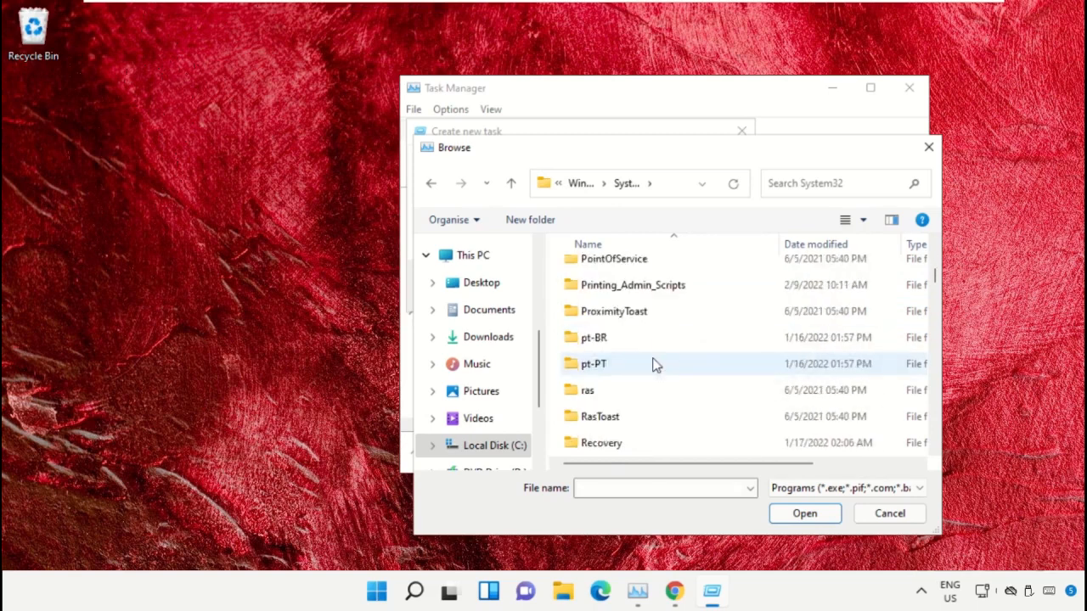
pyautogui.doubleClick(656, 364)
pyautogui.hotkey('alt', 'Left')
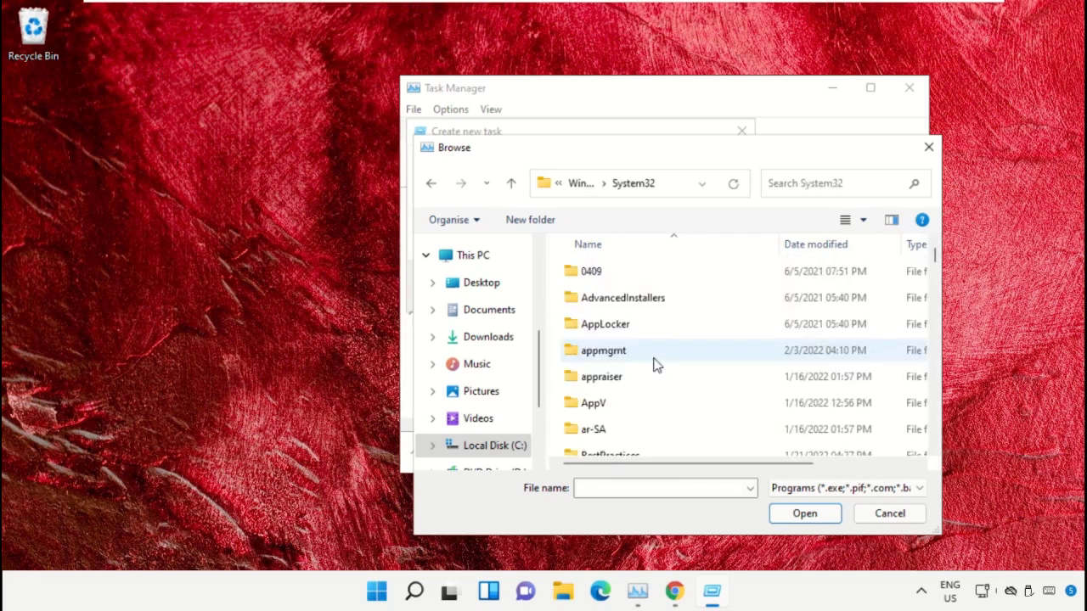
pyautogui.scroll(-20, 656, 365)
pyautogui.write('cmd')
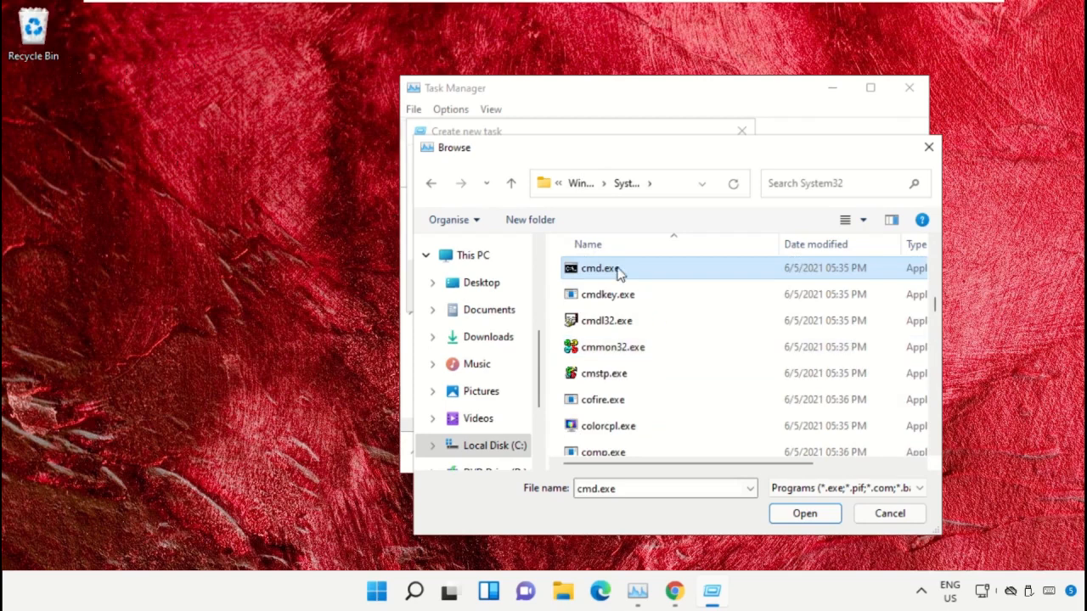
pyautogui.doubleClick(618, 271)
# Run the C:\Windows\System32\cmd.exe task with administrative privileges.
pyautogui.moveTo(659, 211); pyautogui.dragTo(422, 235)
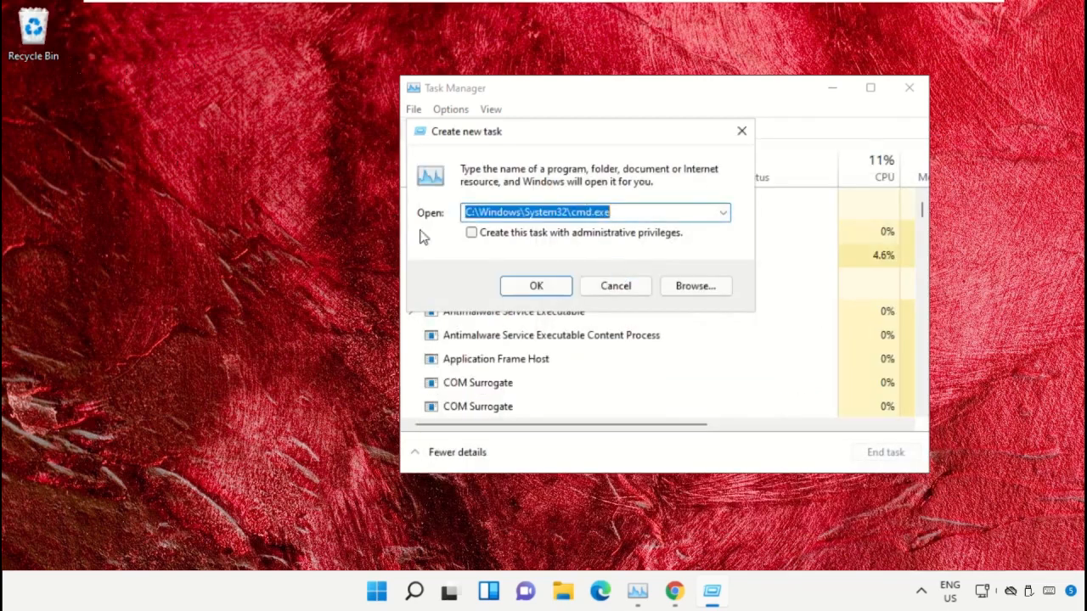
pyautogui.click(474, 234)
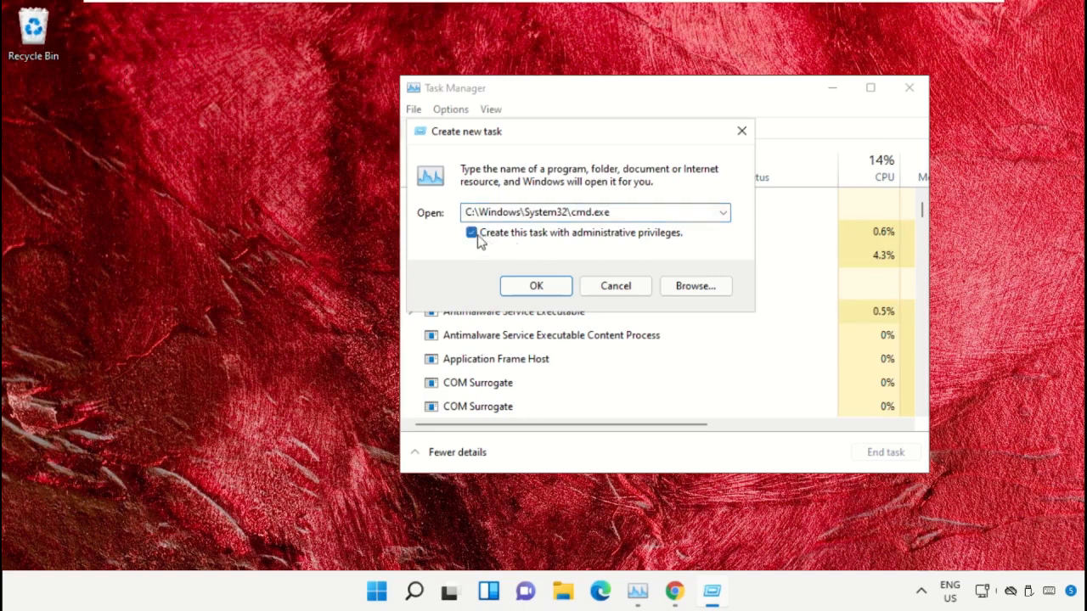
pyautogui.click(533, 289)
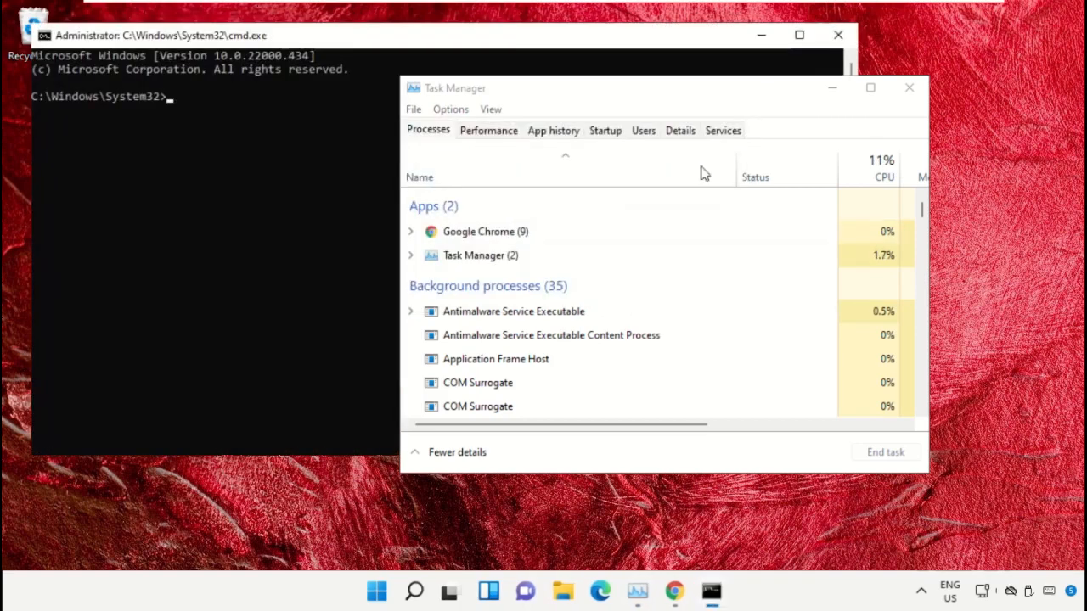
# Minimize Task Manager, then shrink the Command Prompt window and reposition it lower on the desktop.
pyautogui.click(831, 88)
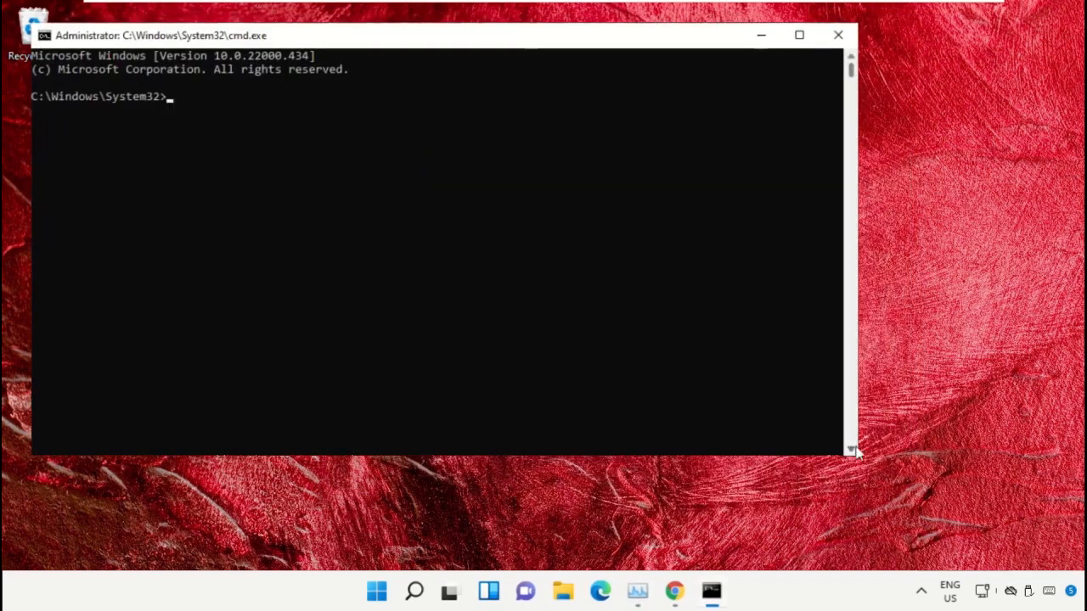
pyautogui.moveTo(858, 460); pyautogui.dragTo(634, 373)
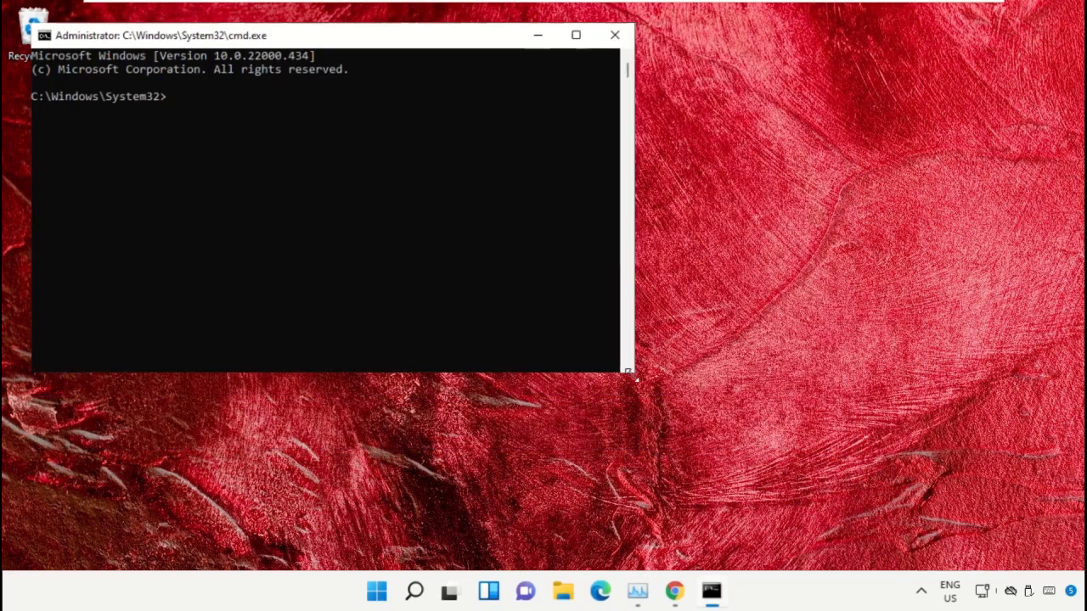
pyautogui.moveTo(394, 36); pyautogui.dragTo(670, 203)
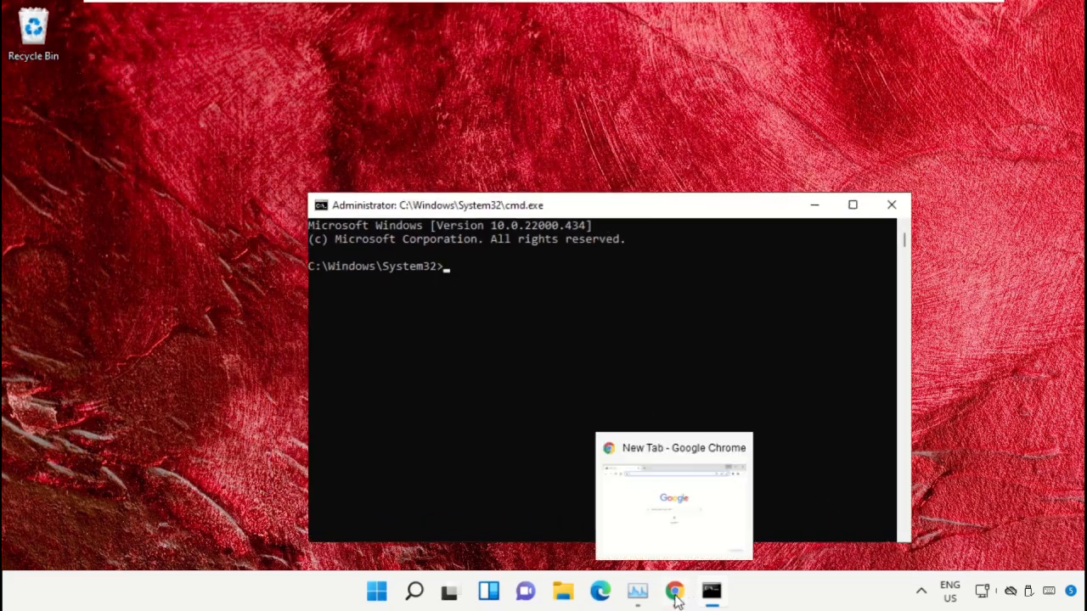
# Reorder Google Chrome ahead of Task Manager among the running apps, then switch to Chrome and load google.com.
pyautogui.moveTo(679, 601); pyautogui.dragTo(643, 597)
pyautogui.moveTo(643, 596)
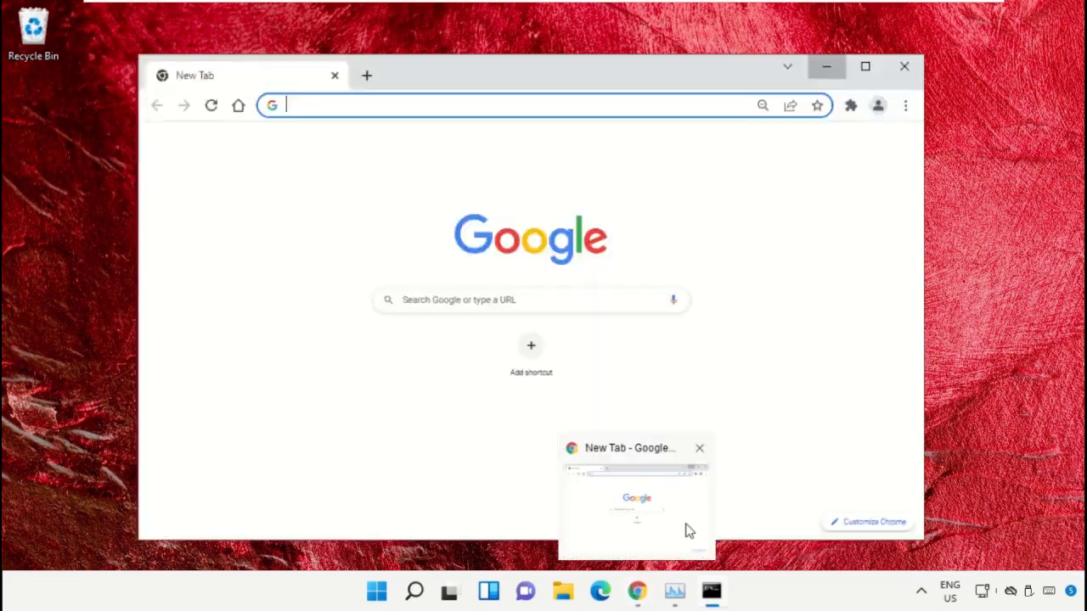
pyautogui.click(686, 529)
pyautogui.write('google.com')
pyautogui.press('Return')
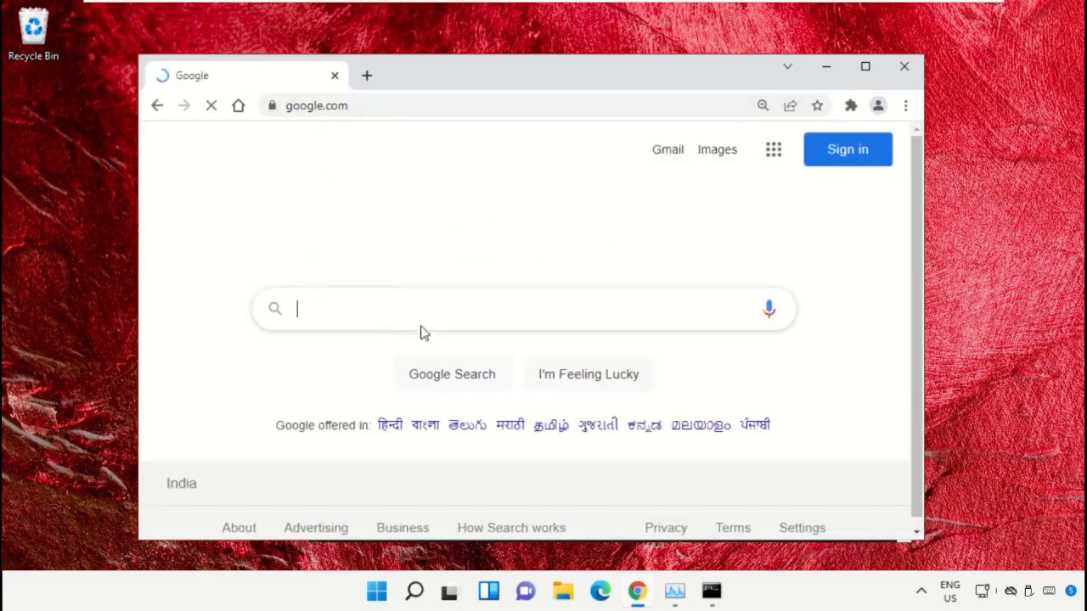
# Search Google for "hows.tech windows commands" and open the Important Windows Commands page from Hows.tech.
pyautogui.write('hows.t')
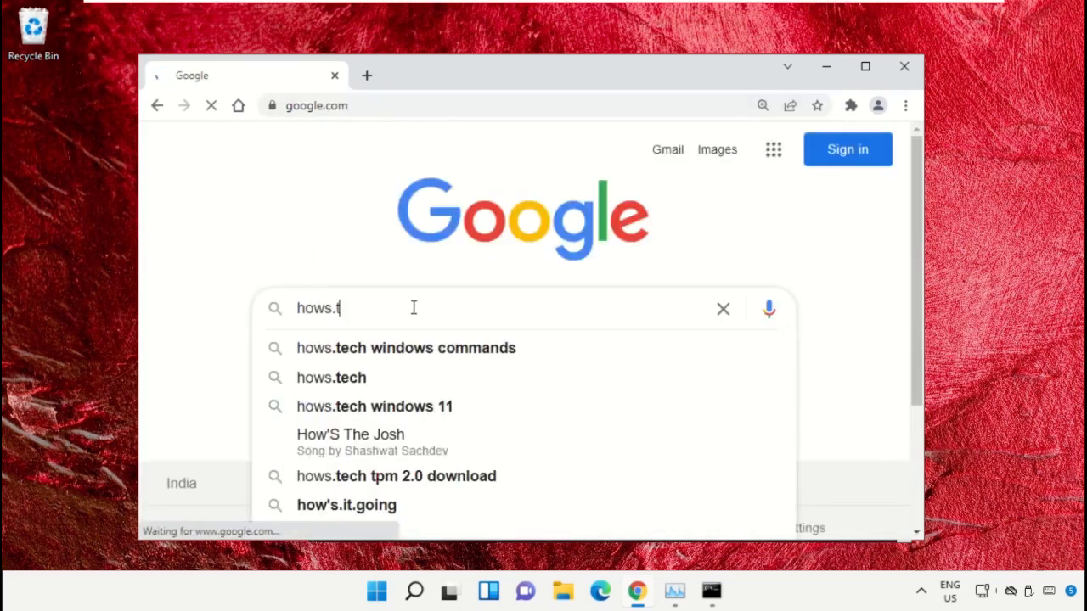
pyautogui.press('Down')
pyautogui.press('Return')
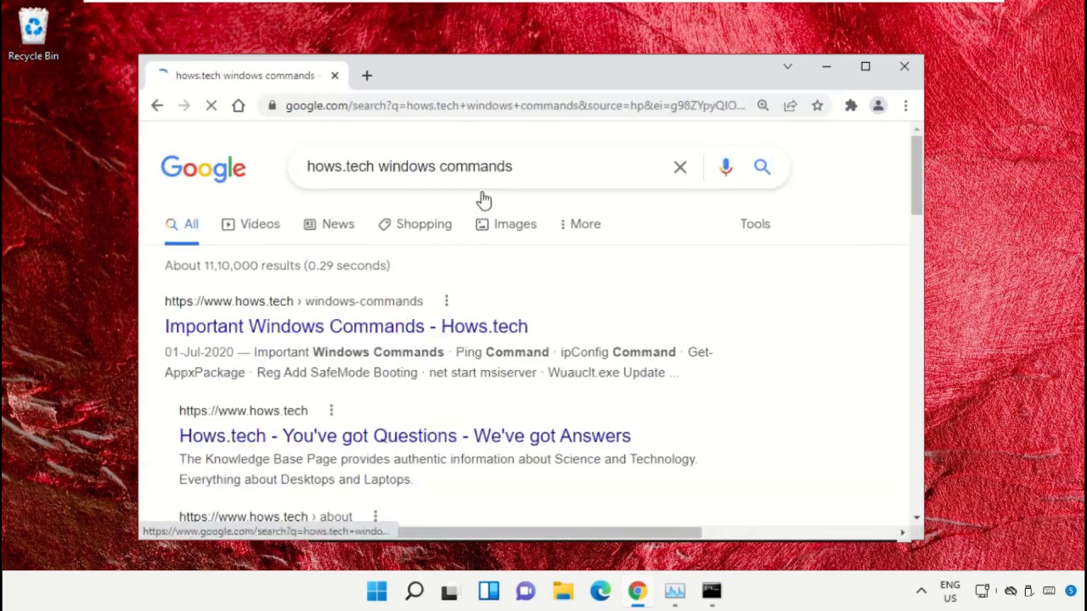
pyautogui.moveTo(557, 164); pyautogui.dragTo(274, 156)
pyautogui.click(338, 141)
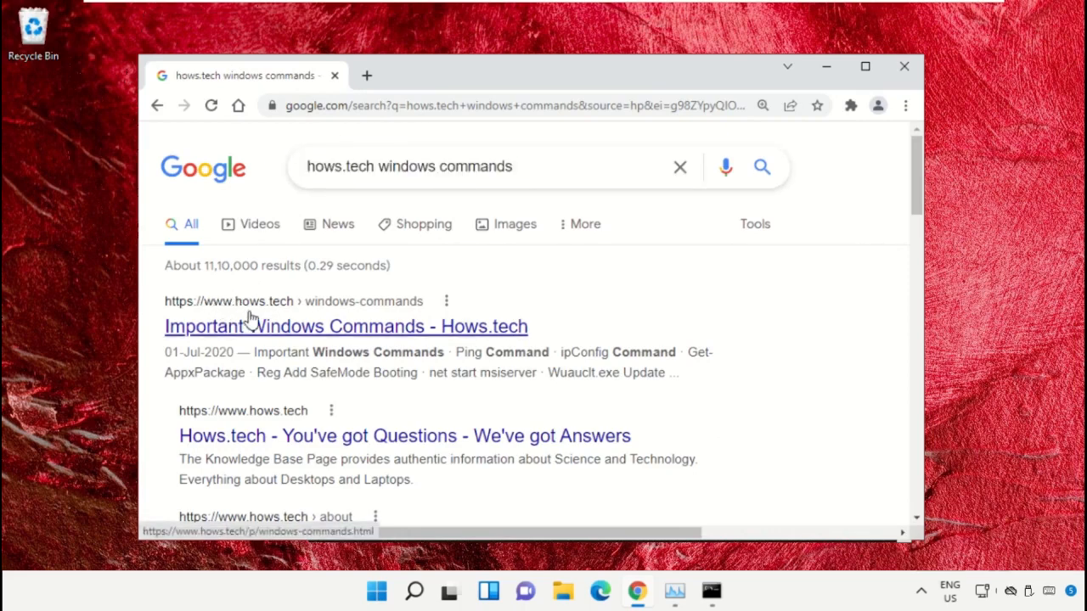
pyautogui.click(464, 337)
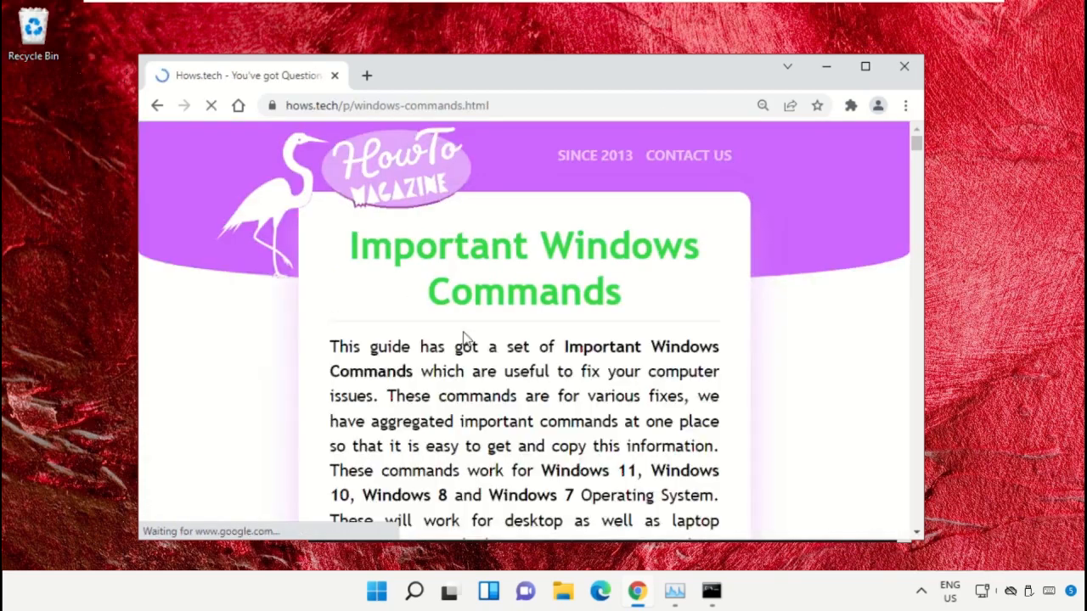
# Find Command 12 on the page and copy its text, sfc /scanfile=c:\windows\system32\ieframe.dll.
pyautogui.scroll(-10, 535, 229)
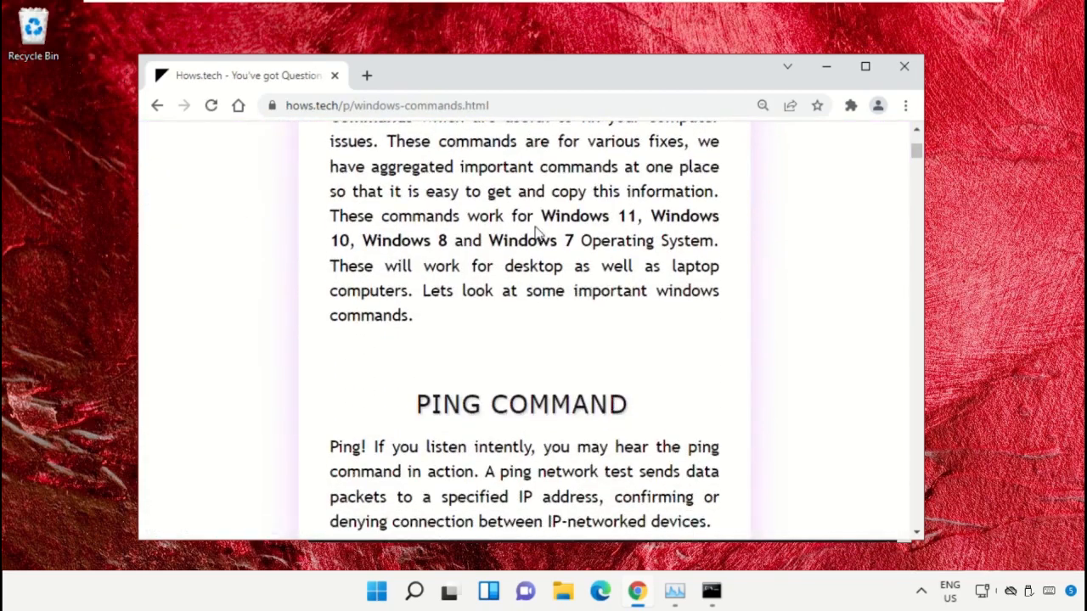
pyautogui.scroll(-15, 535, 236)
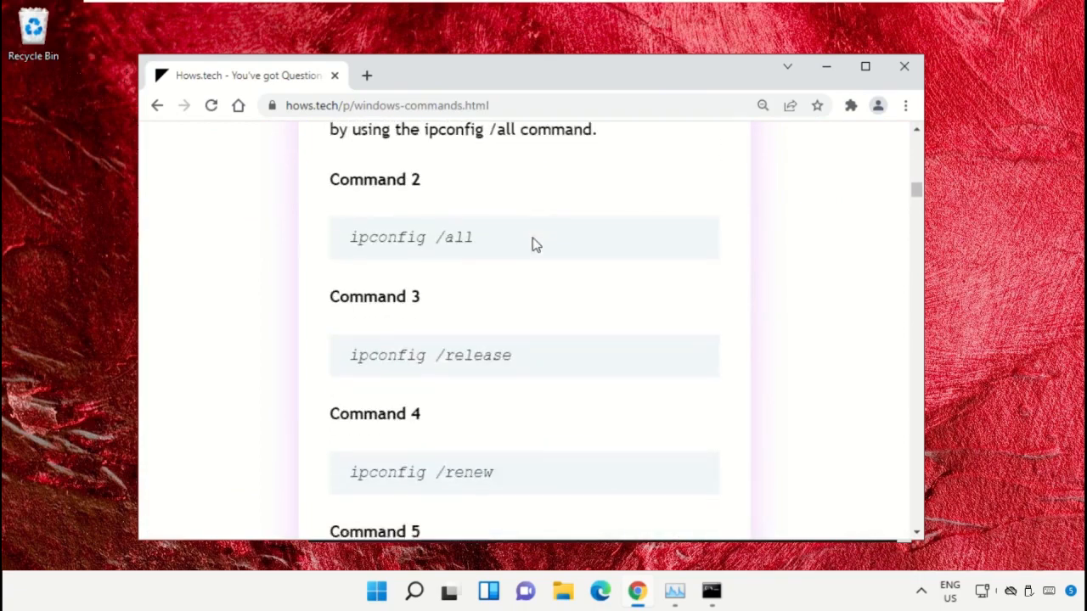
pyautogui.scroll(-15, 533, 263)
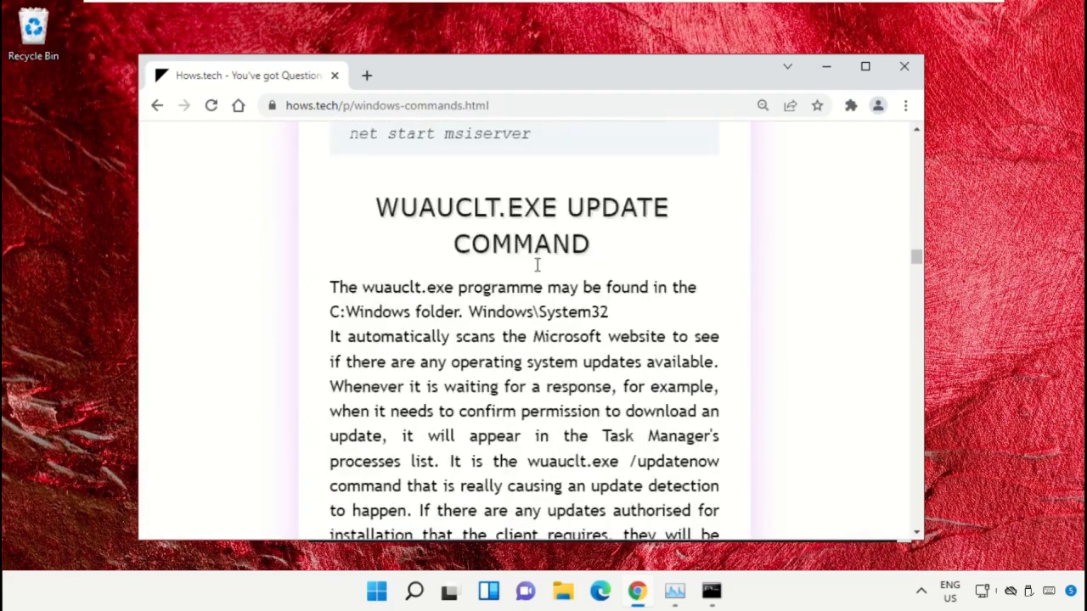
pyautogui.scroll(-5, 537, 271)
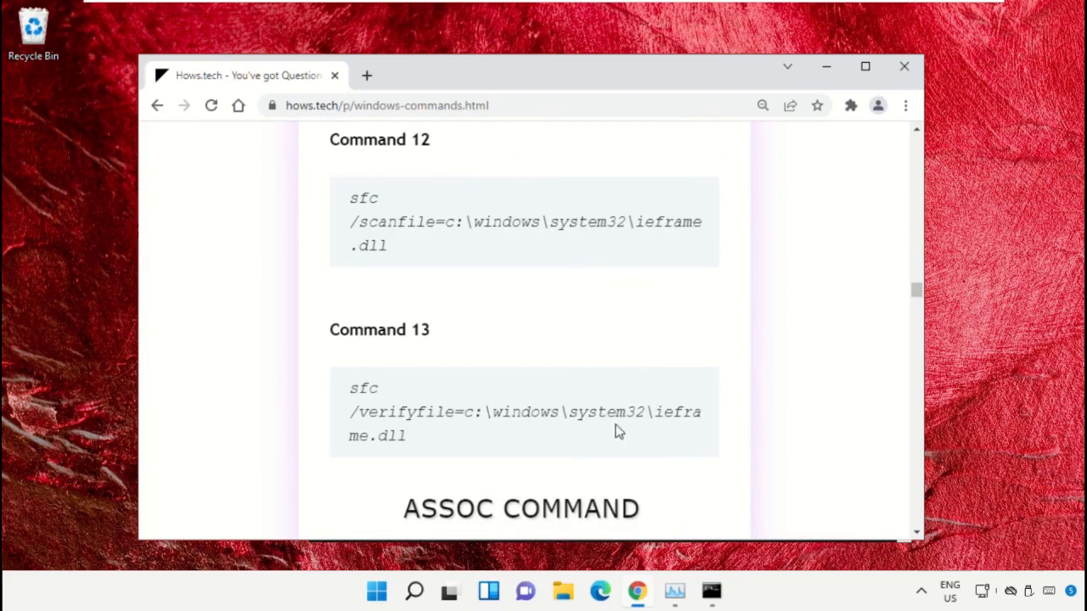
pyautogui.tripleClick(482, 225)
pyautogui.rightClick(431, 221)
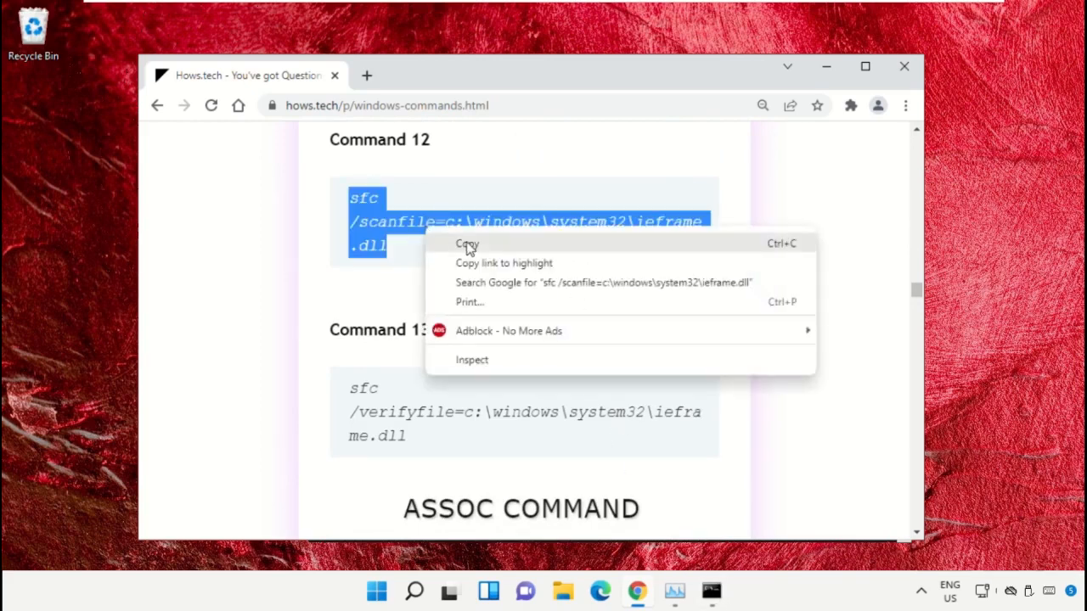
pyautogui.click(467, 244)
# Switch to Command Prompt, paste sfc /scanfile=c:\windows\system32\ieframe.dll, and run it.
pyautogui.click(705, 593)
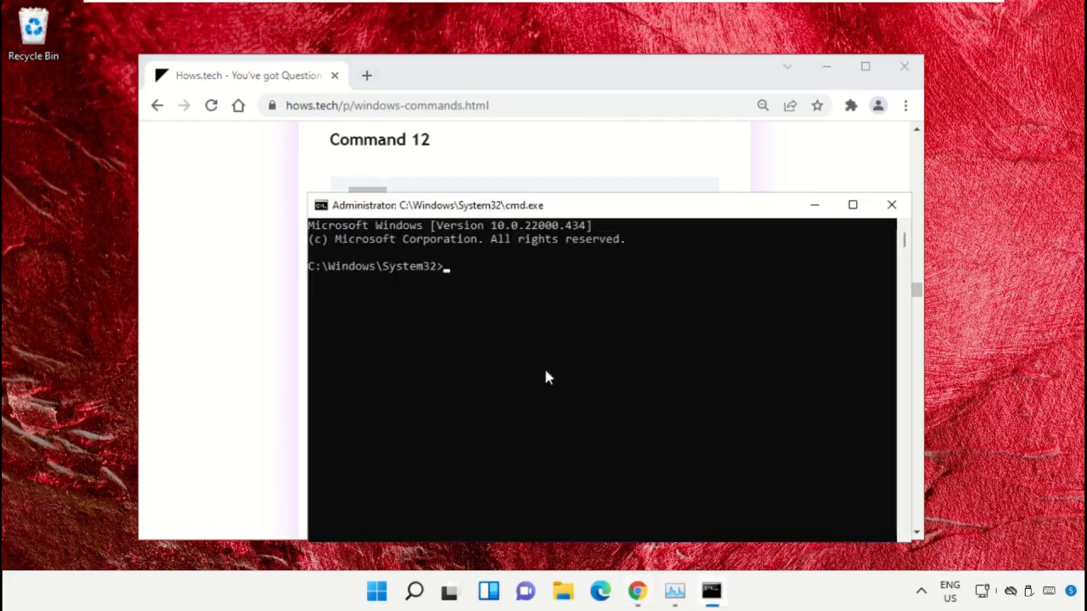
pyautogui.rightClick(476, 263)
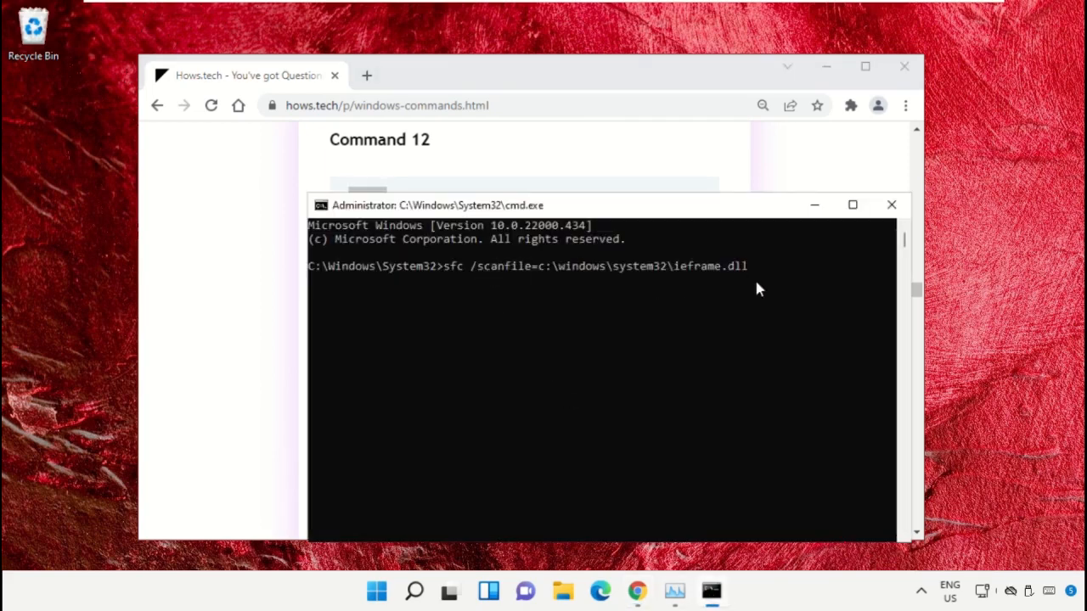
pyautogui.press('Return')
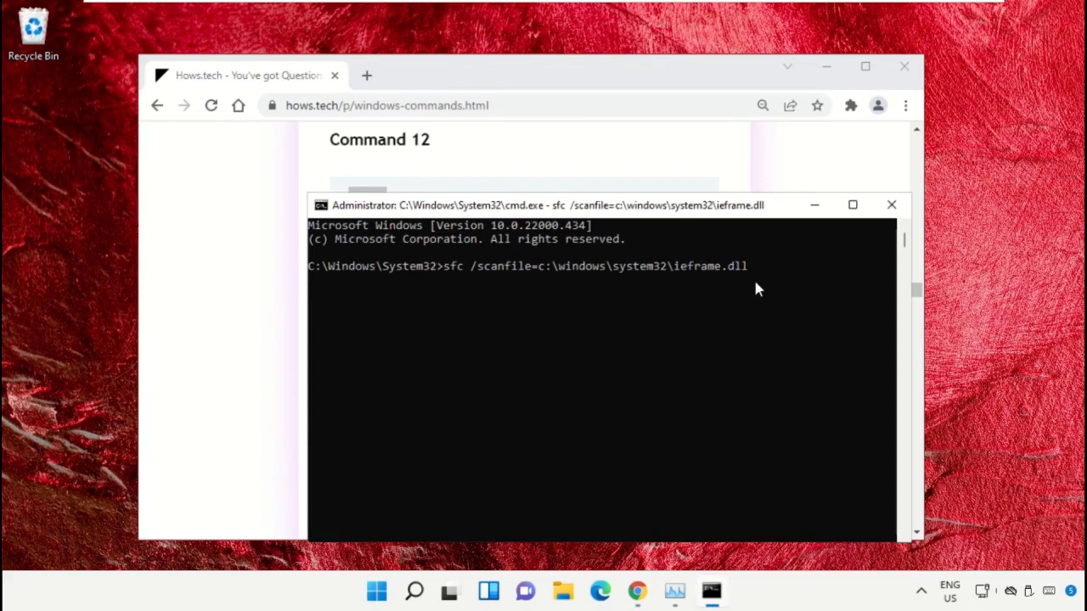
# Return to the Chrome page and copy Command 13, sfc /verifyfile=c:\windows\system32\ieframe.dll.
pyautogui.click(645, 141)
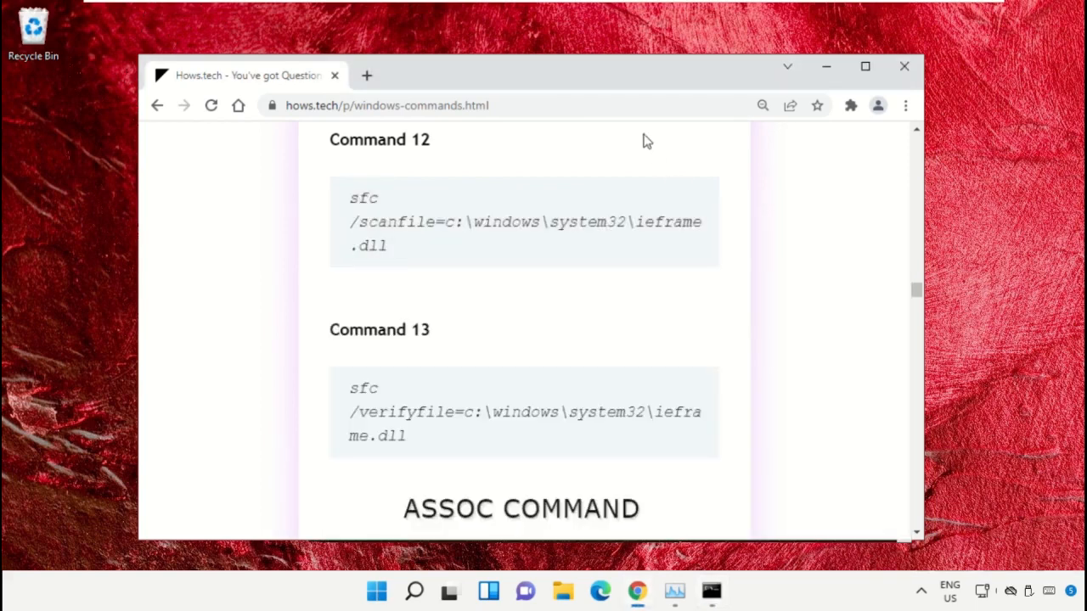
pyautogui.tripleClick(472, 410)
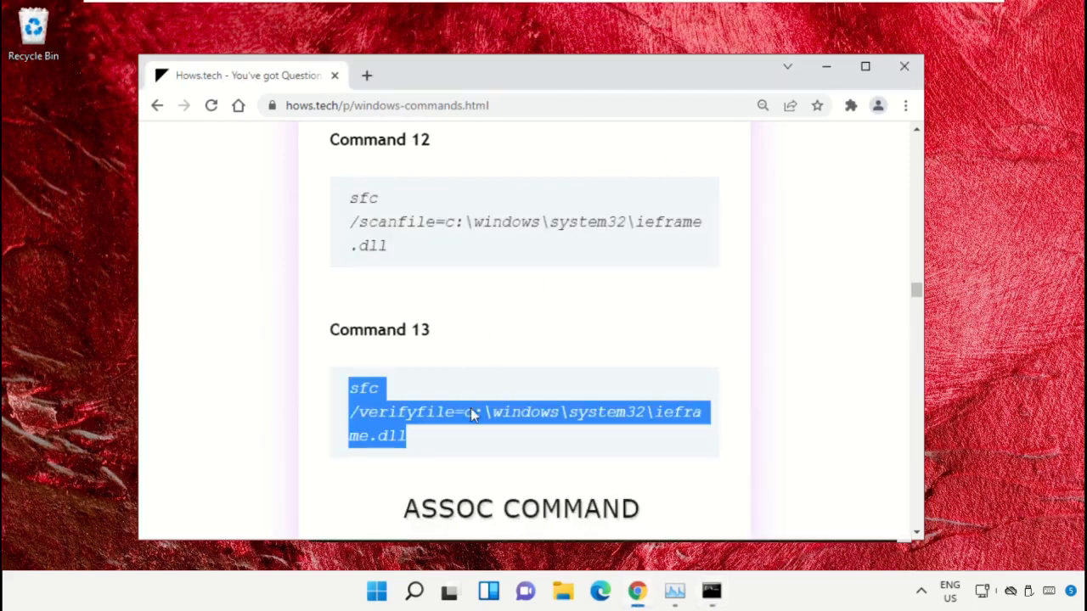
pyautogui.rightClick(472, 413)
pyautogui.click(556, 270)
# Switch to Command Prompt, paste sfc /verifyfile=c:\windows\system32\ieframe.dll, and run it.
pyautogui.click(712, 591)
pyautogui.rightClick(544, 382)
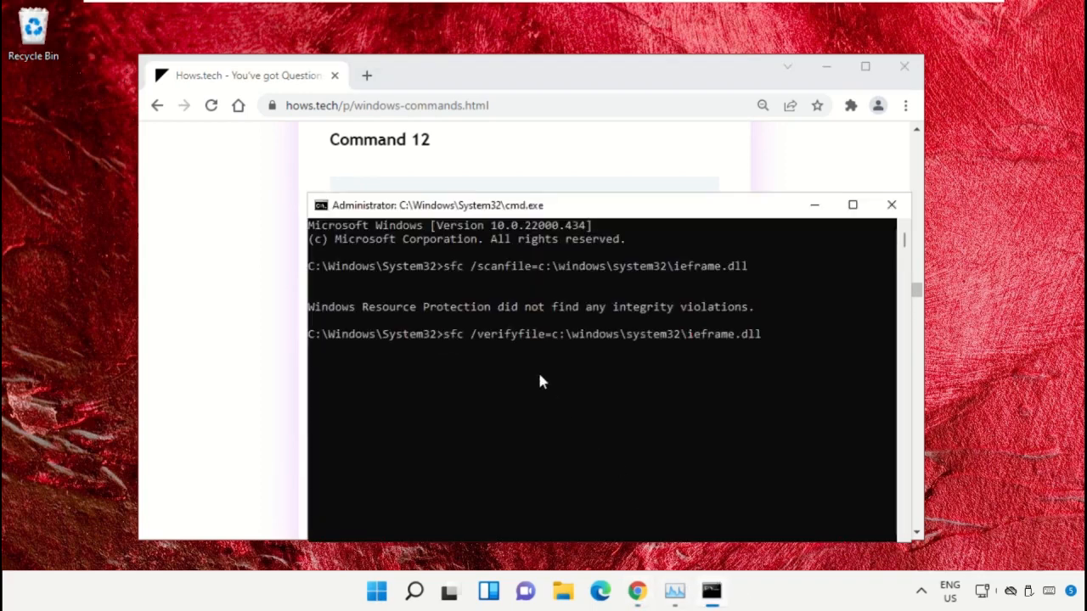
pyautogui.press('Return')
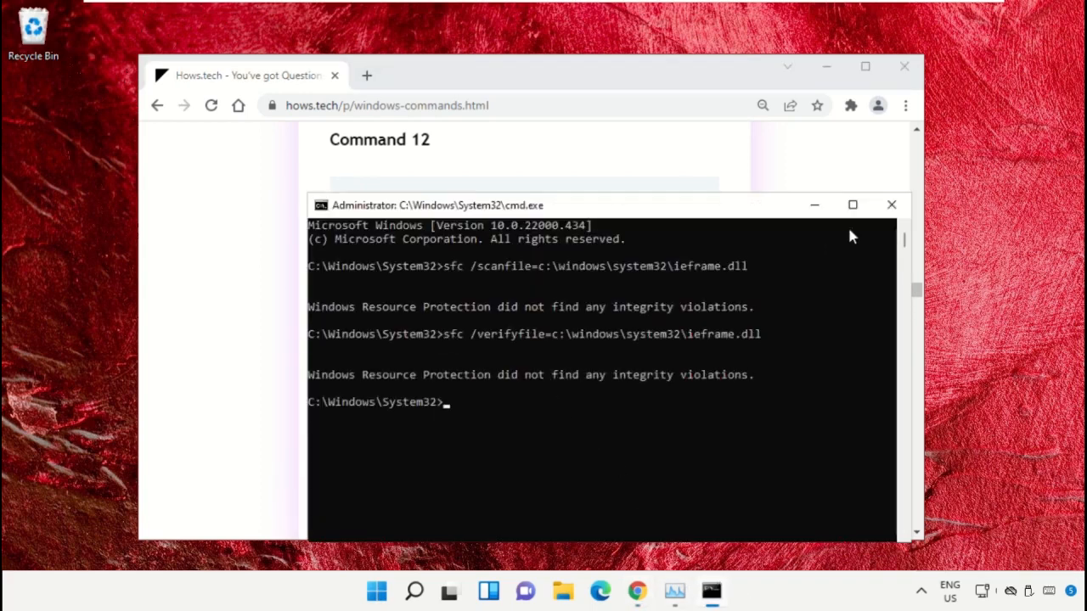
# Exit the Command Prompt session with the exit command and minimize the Chrome window.
pyautogui.write('exit')
pyautogui.press('Return')
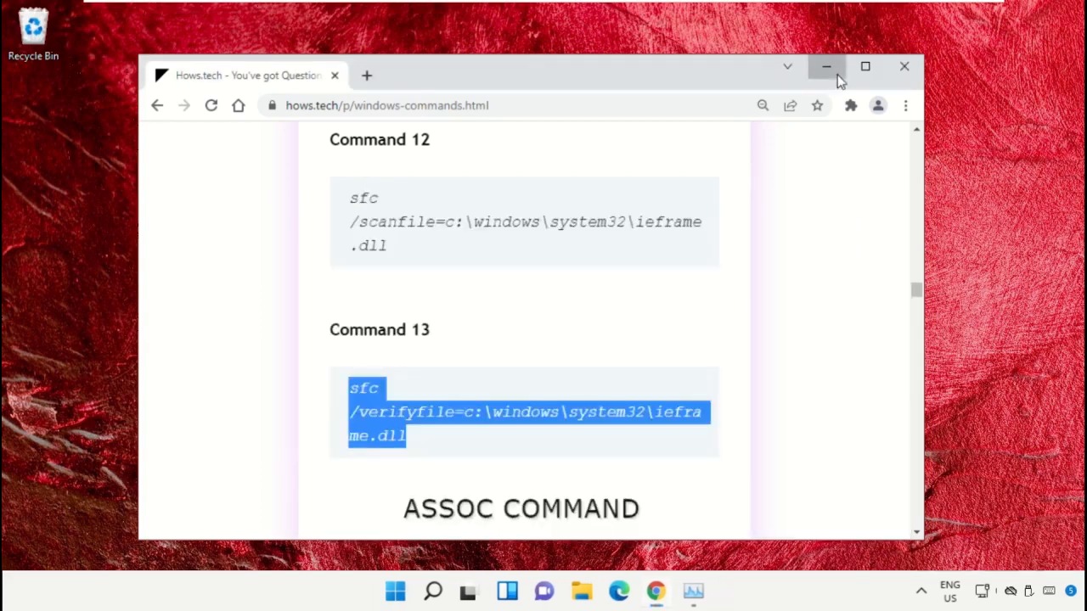
pyautogui.click(837, 75)
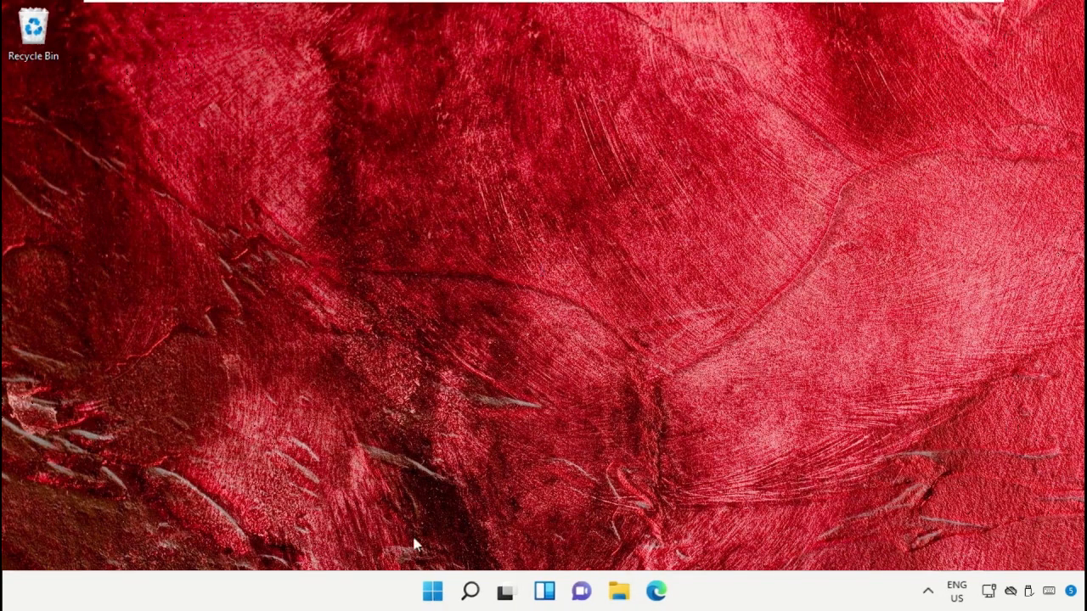
# Search Windows for File Explorer and open the app.
pyautogui.click(470, 591)
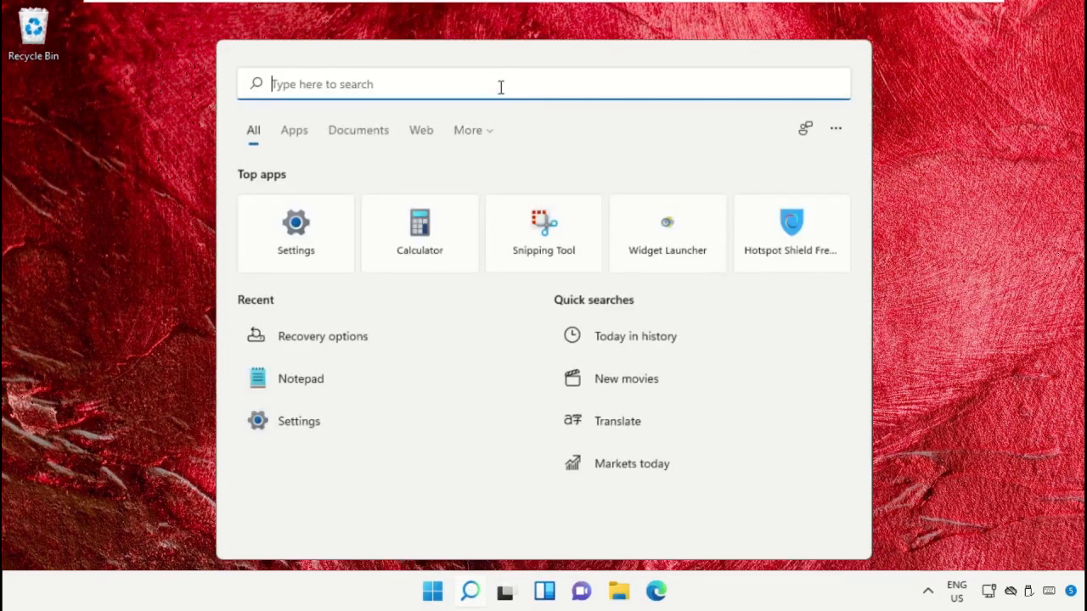
pyautogui.write('File Explorer')
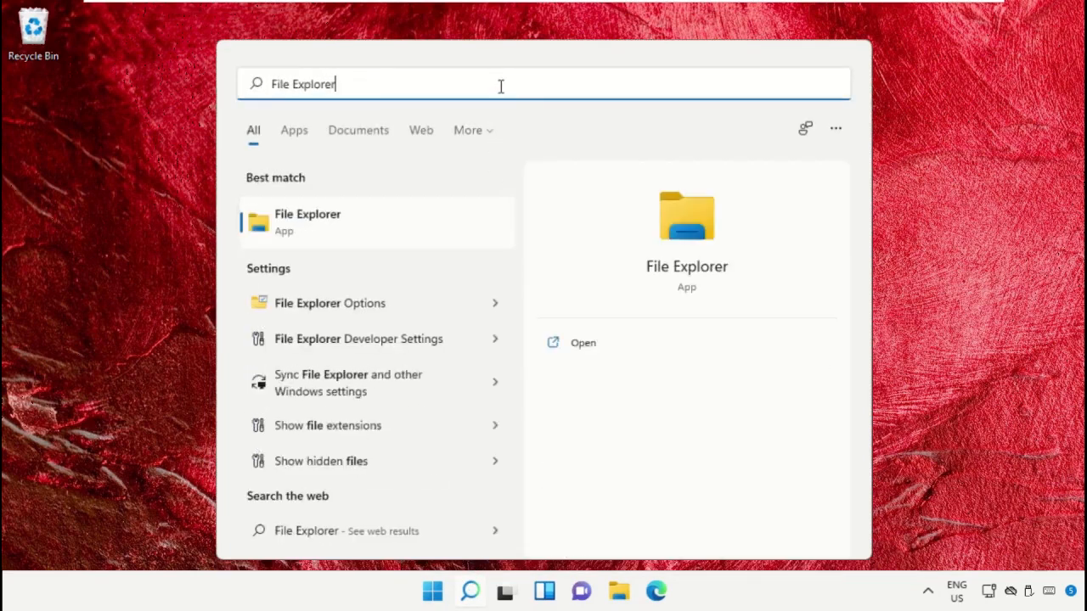
pyautogui.click(405, 218)
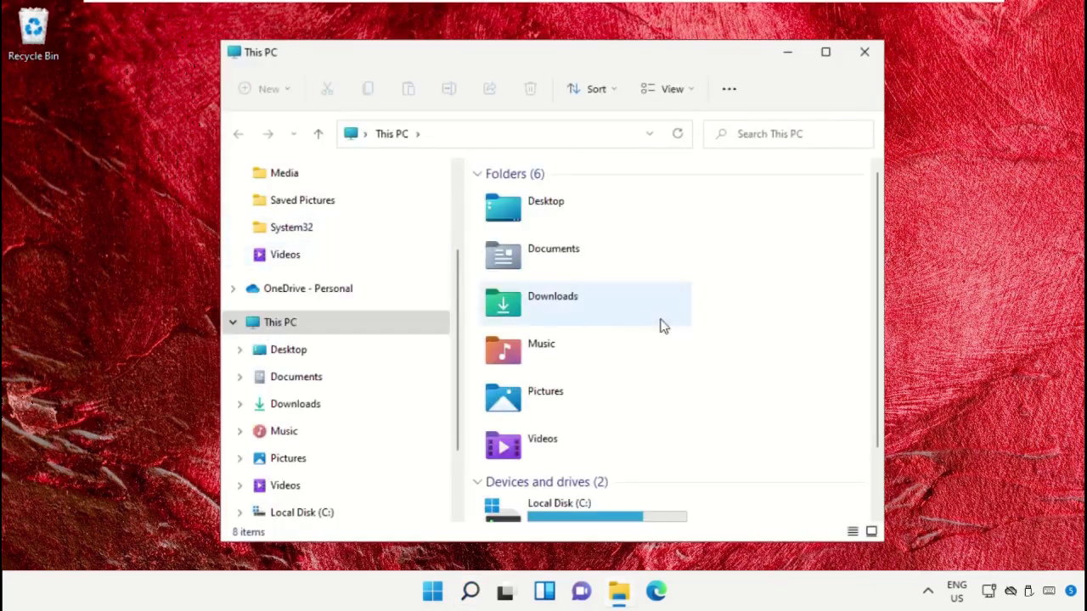
# Browse from Local Disk (C:) to the Windows\SoftwareDistribution\Download folder.
pyautogui.scroll(-2, 697, 314)
pyautogui.doubleClick(614, 461)
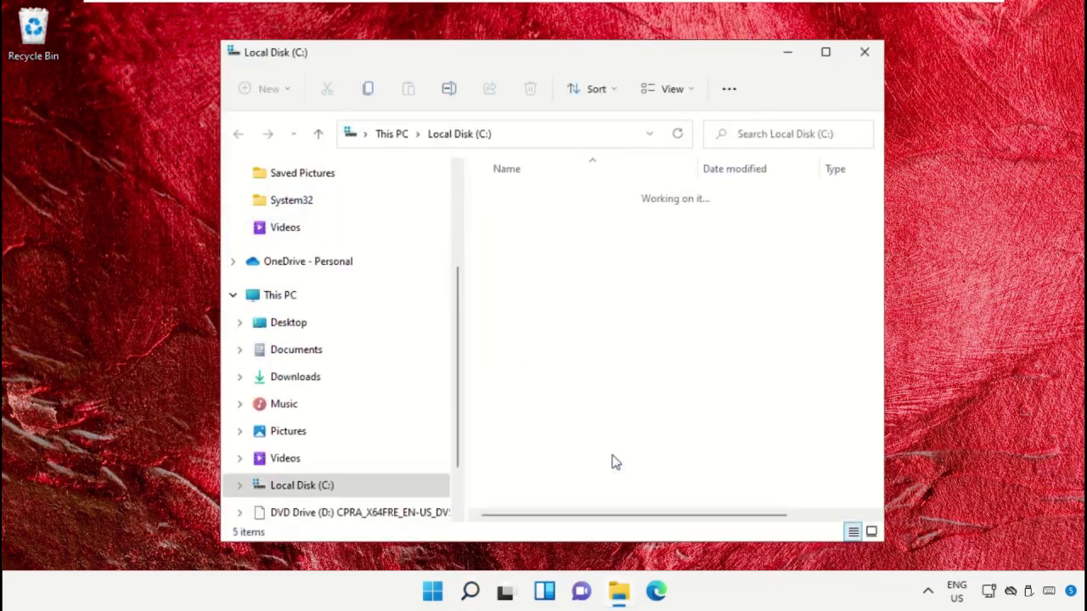
pyautogui.doubleClick(531, 307)
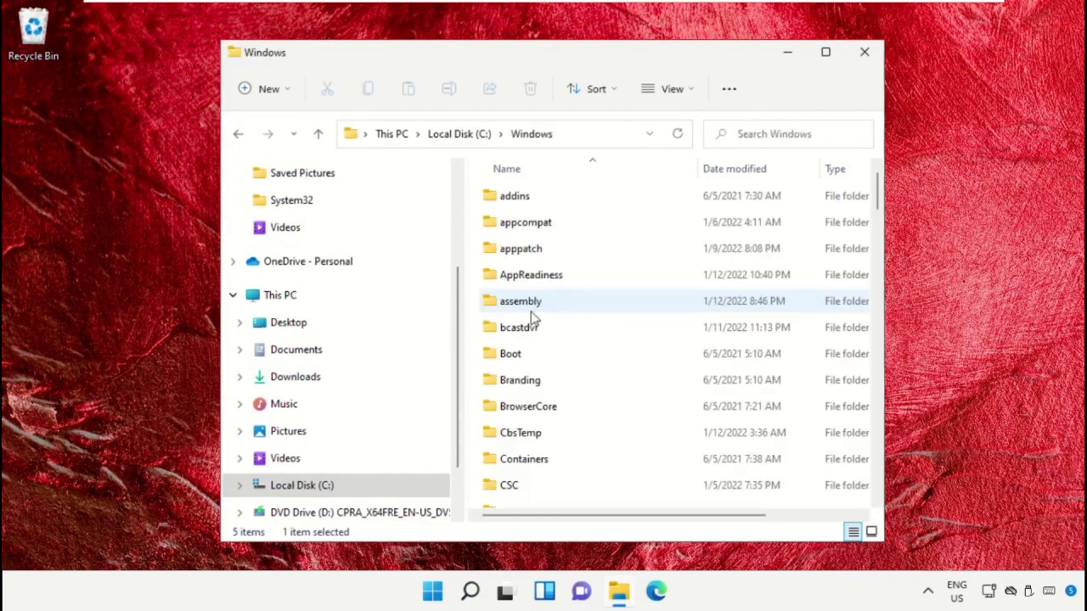
pyautogui.moveTo(879, 204); pyautogui.dragTo(878, 351)
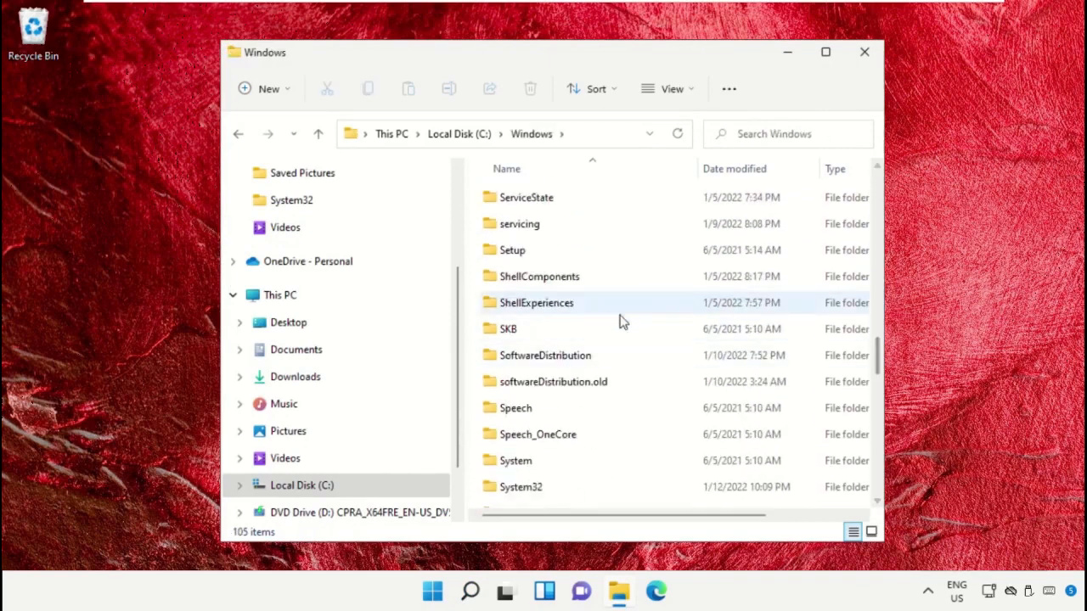
pyautogui.doubleClick(577, 363)
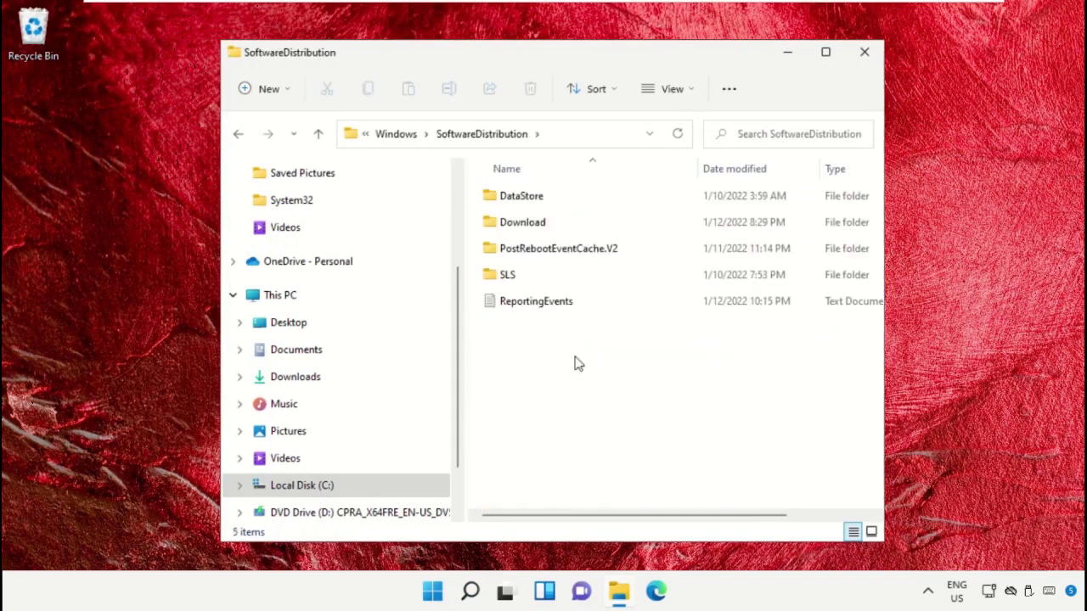
pyautogui.doubleClick(523, 224)
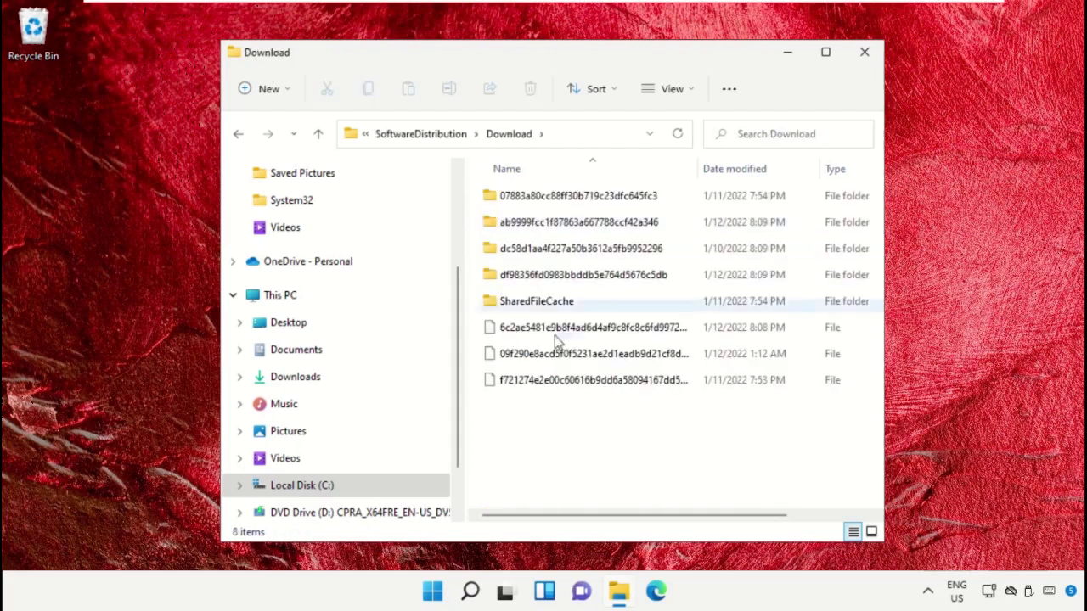
# Delete all files and folders in the SoftwareDistribution\Download folder and close the window.
pyautogui.moveTo(553, 441); pyautogui.dragTo(604, 197)
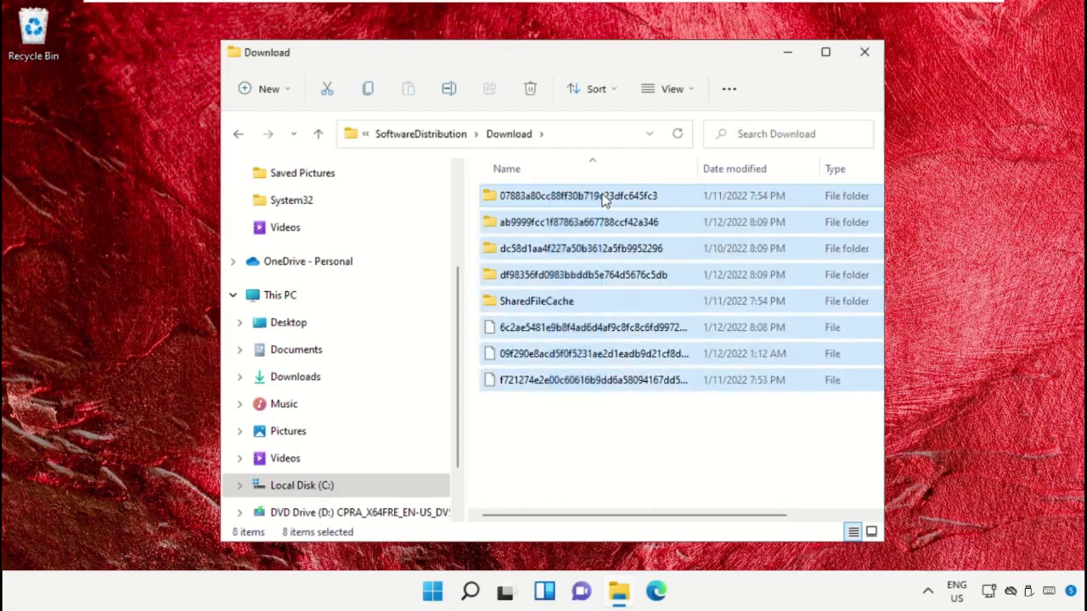
pyautogui.rightClick(605, 197)
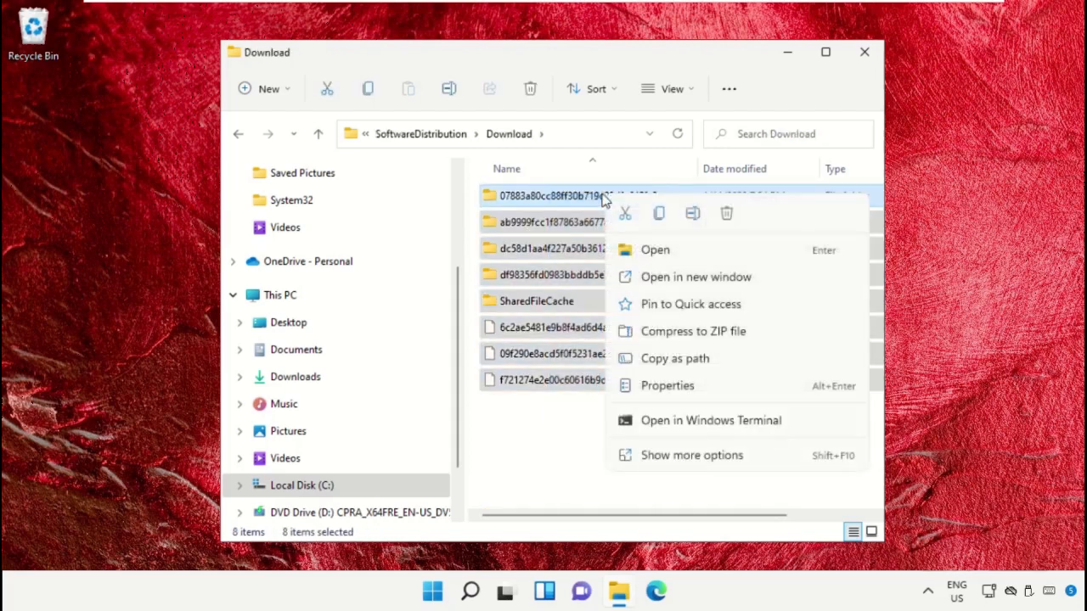
pyautogui.click(720, 217)
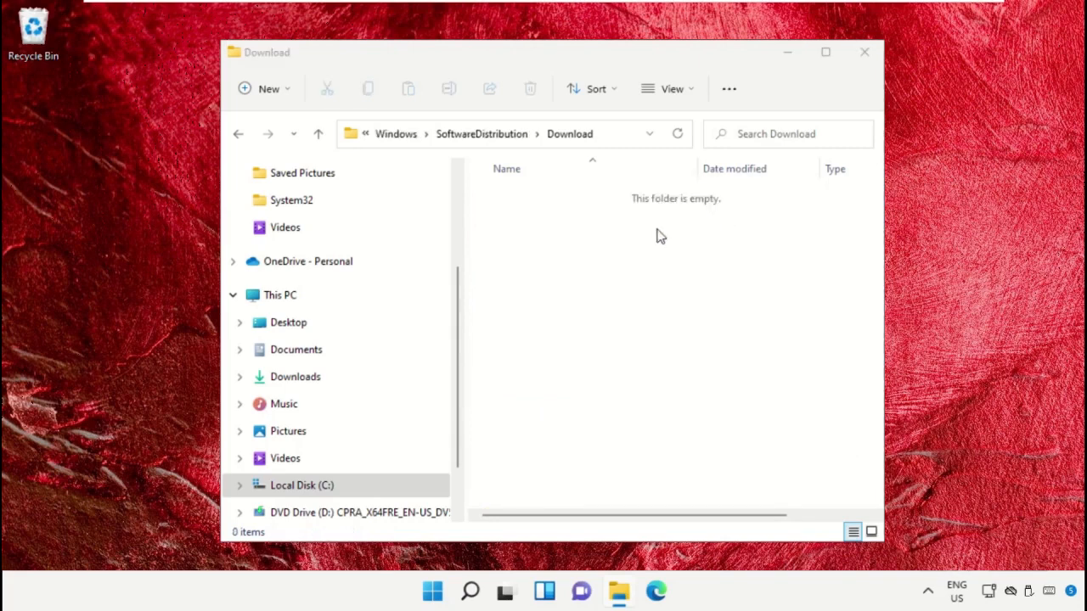
pyautogui.click(865, 55)
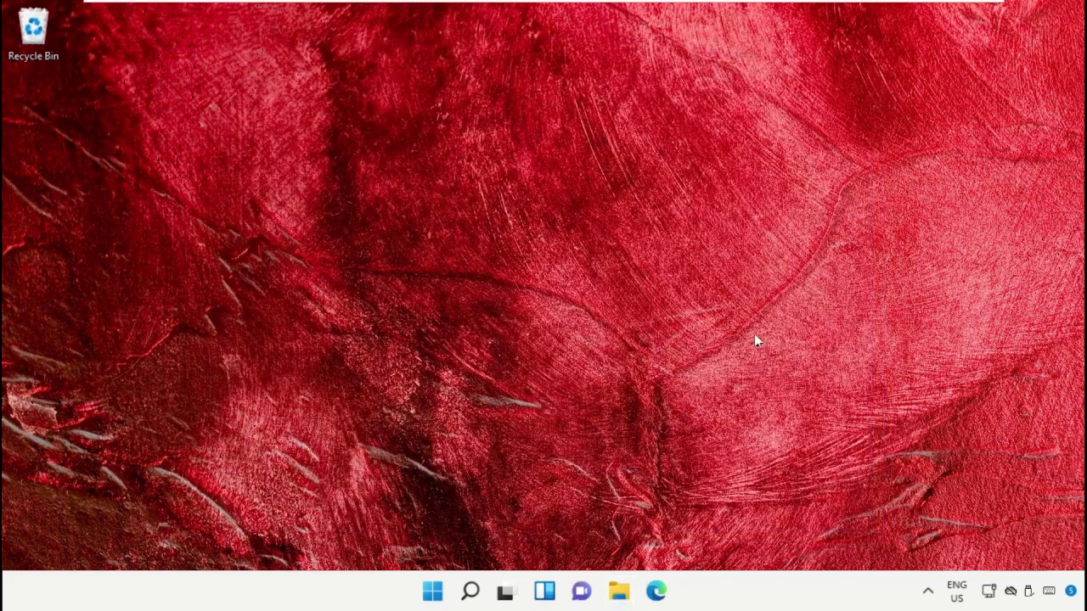
# Search Windows for Cmd and open Command Prompt as administrator, allowing it to make changes to the device.
pyautogui.click(464, 596)
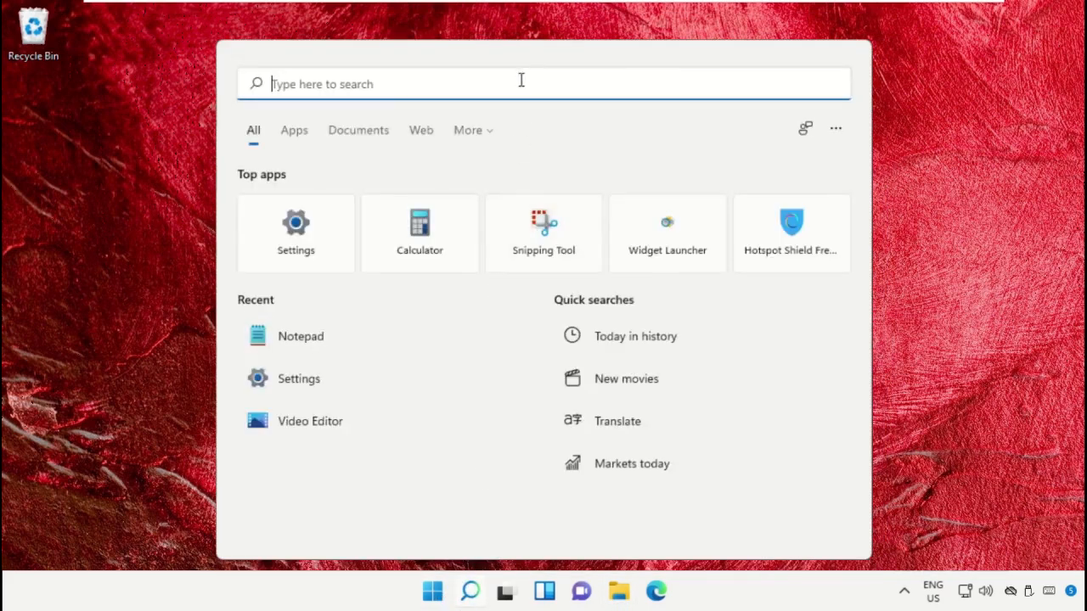
pyautogui.write('Cmd')
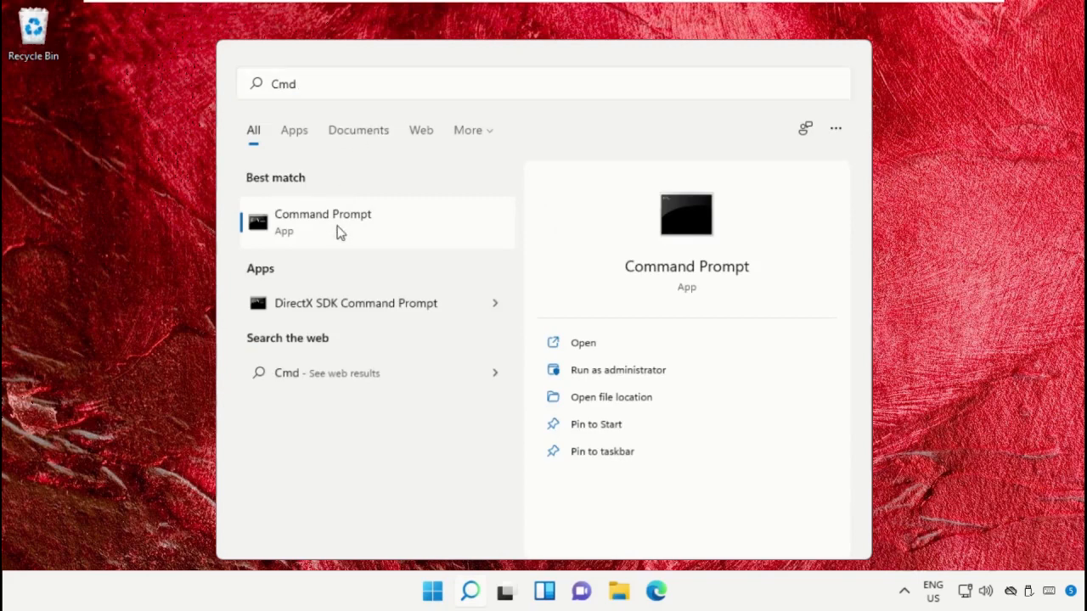
pyautogui.rightClick(350, 229)
pyautogui.click(384, 250)
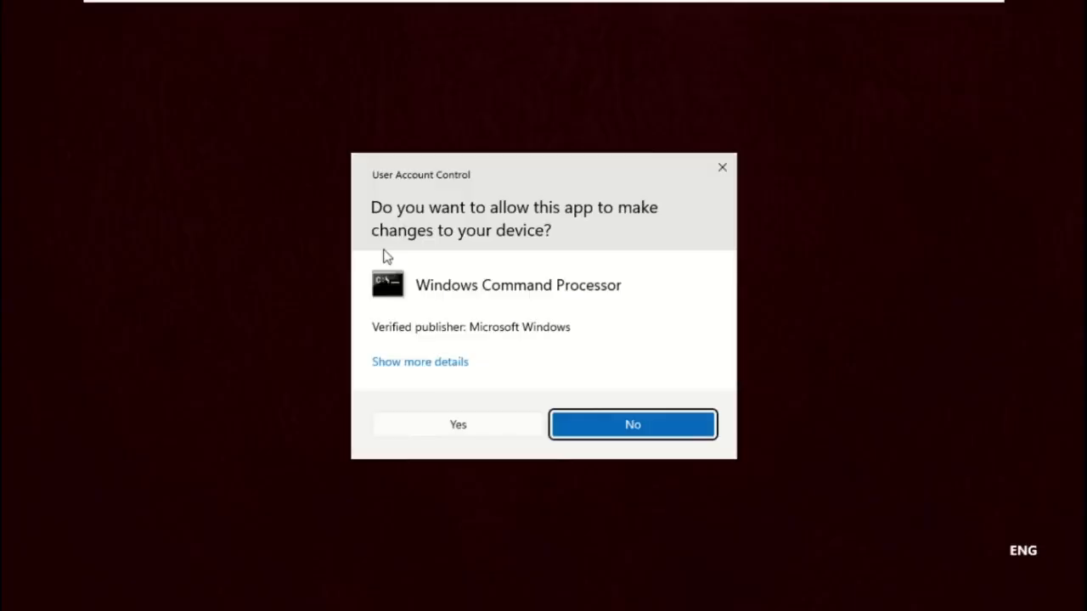
pyautogui.click(470, 416)
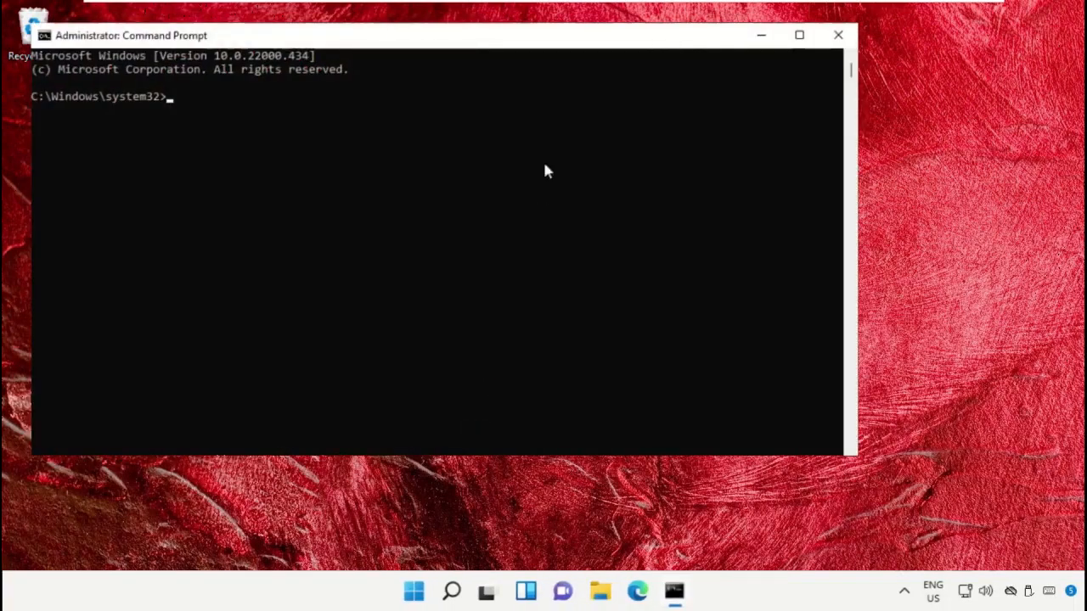
# Run sfc /scannow in the elevated Command Prompt and close its window once the scan has finished.
pyautogui.moveTo(567, 39); pyautogui.dragTo(679, 65)
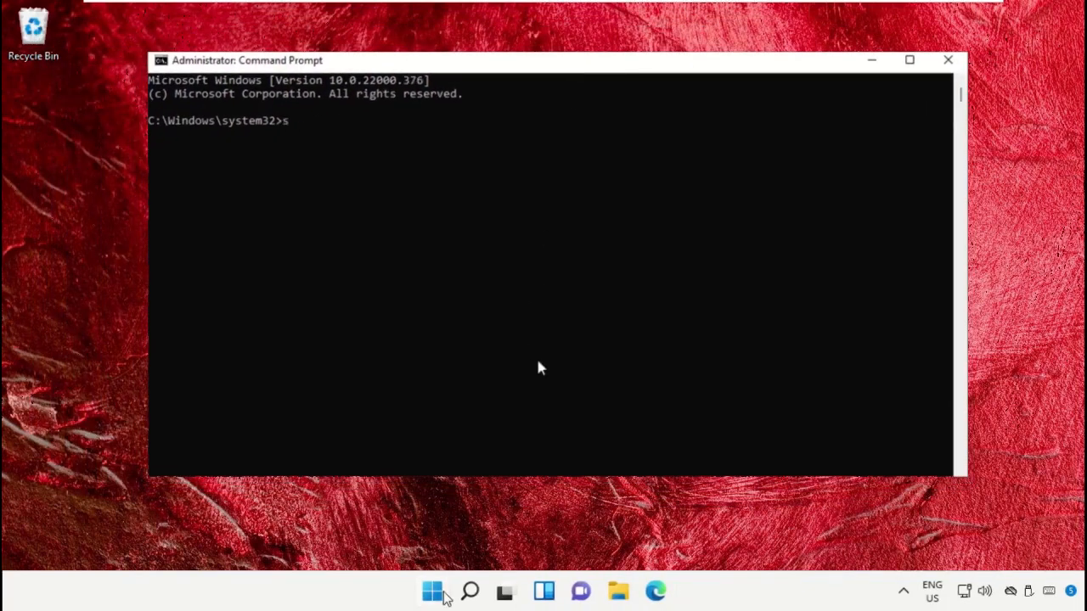
pyautogui.write('nnow')
pyautogui.press('Return')
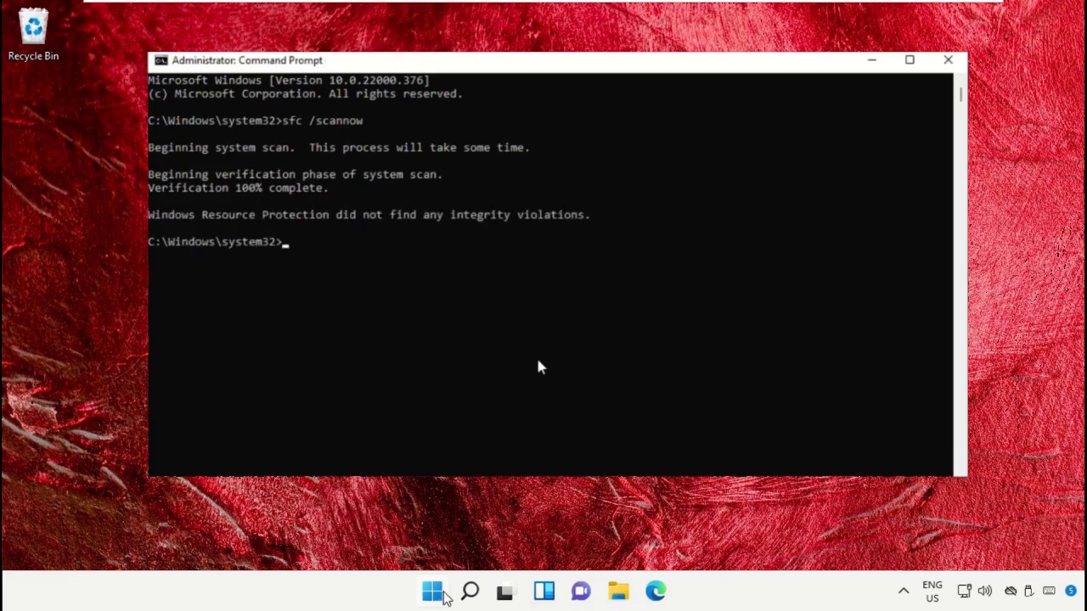
pyautogui.click(941, 63)
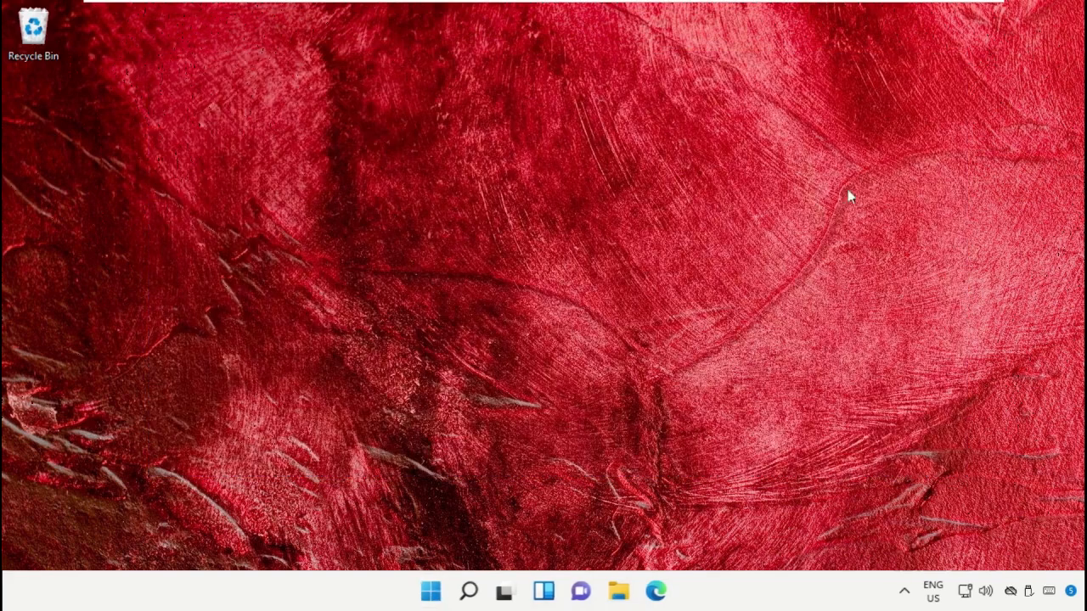
# Open the Windows Temp folder by running temp from the Run dialog, and grant access to the folder.
pyautogui.rightClick(432, 592)
pyautogui.click(424, 496)
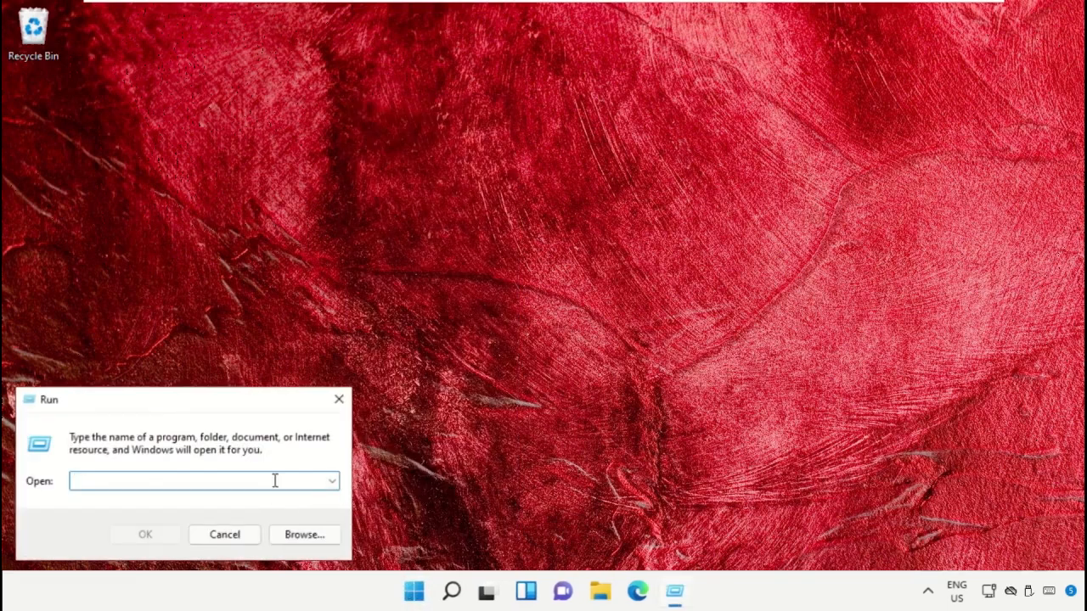
pyautogui.write('temp')
pyautogui.click(152, 529)
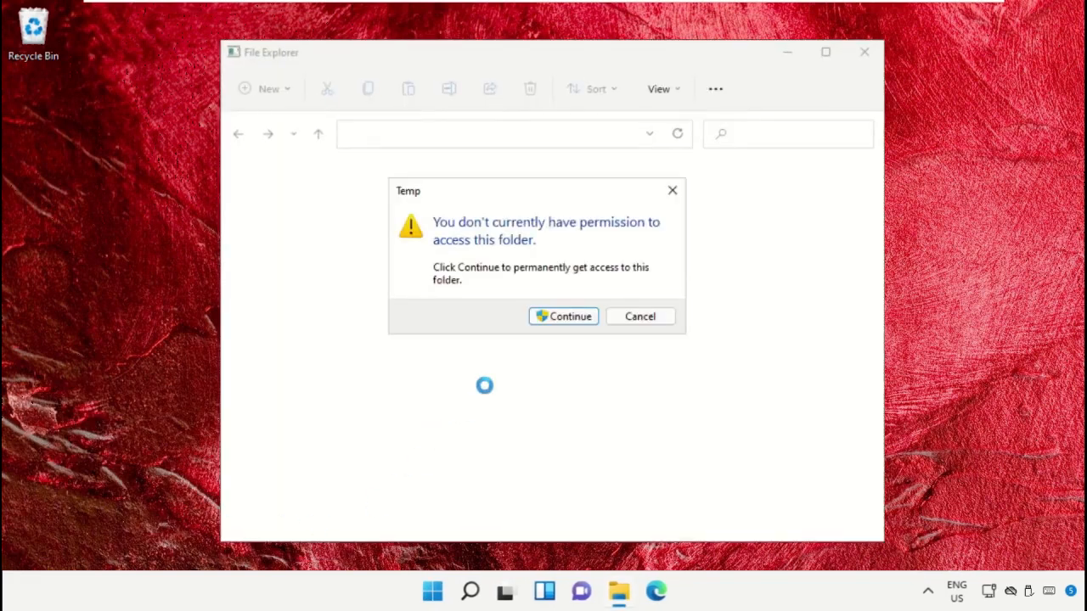
pyautogui.click(565, 321)
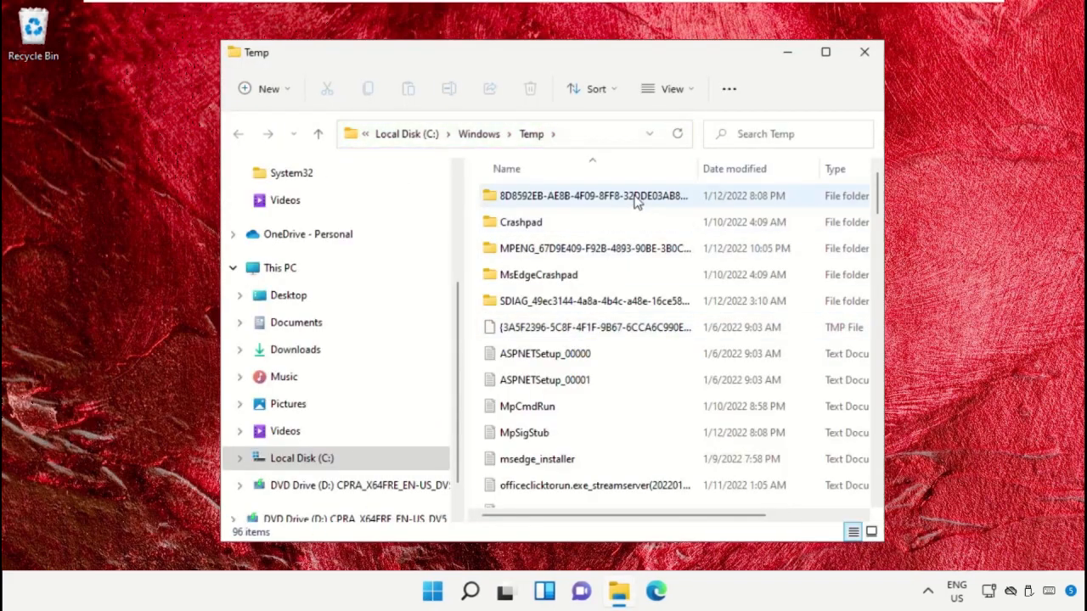
# Permanently delete all items in the Windows Temp folder, granting administrator permission for all current items.
pyautogui.click(643, 196)
pyautogui.hotkey('ctrl', 'a')
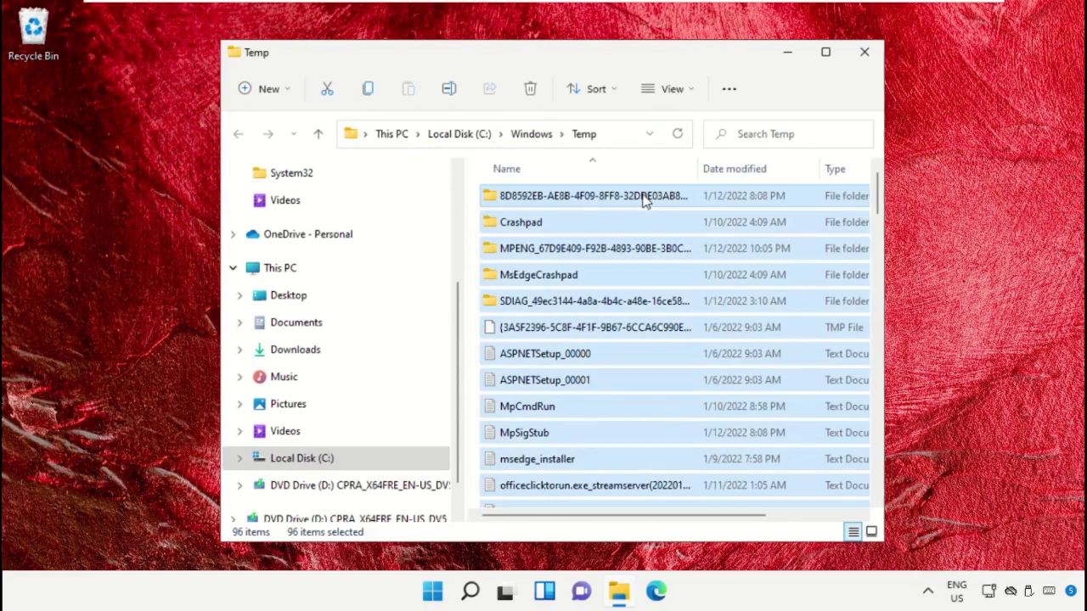
pyautogui.hotkey('shift', 'Delete')
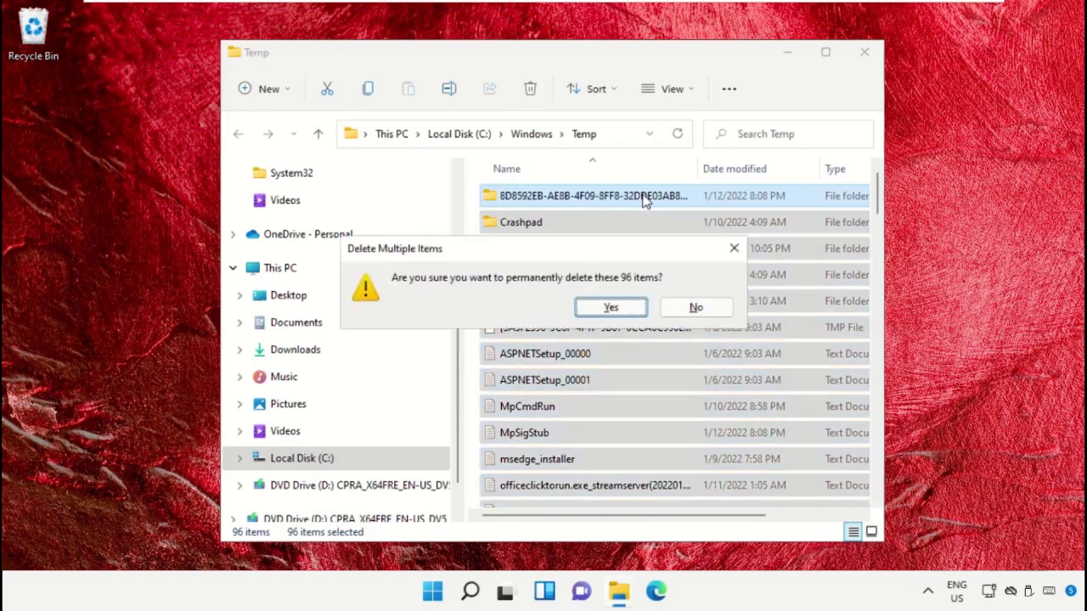
pyautogui.click(624, 307)
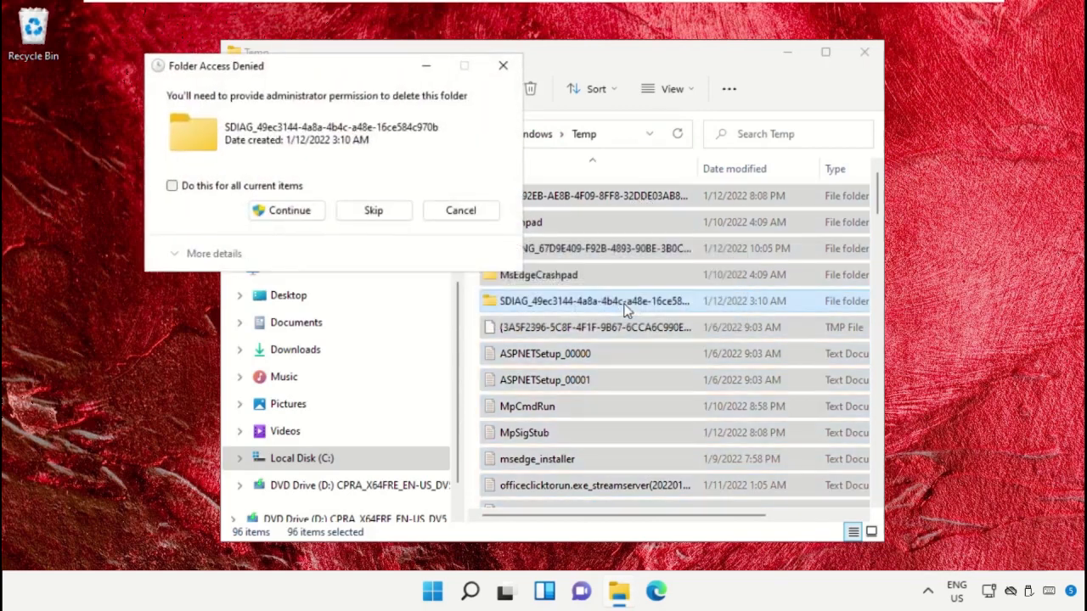
pyautogui.click(289, 186)
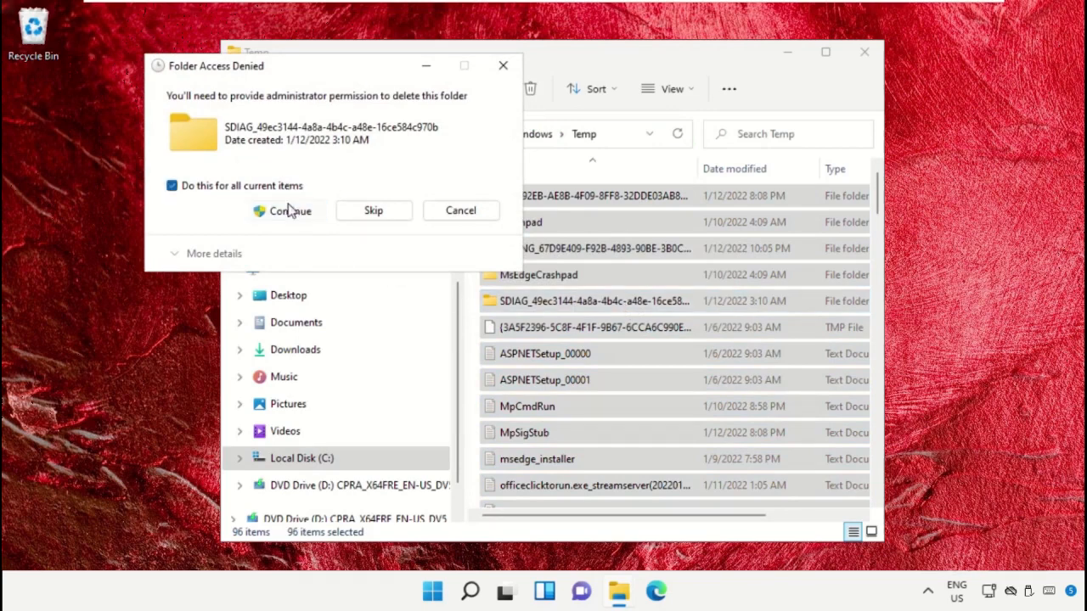
pyautogui.click(289, 210)
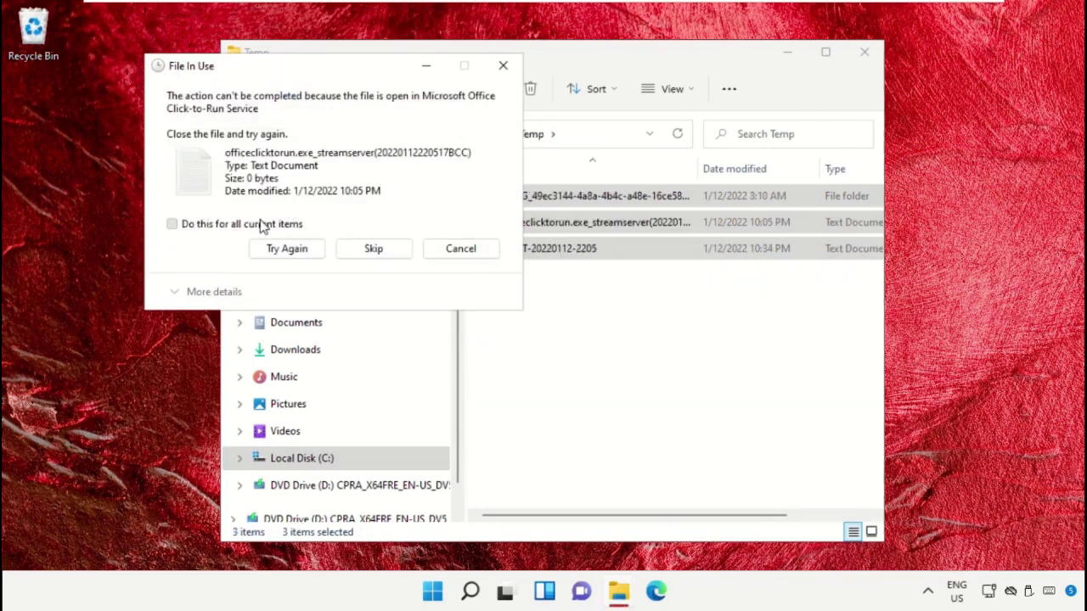
# Skip all current items that are in use and close the Windows Temp folder window.
pyautogui.click(262, 224)
pyautogui.click(374, 248)
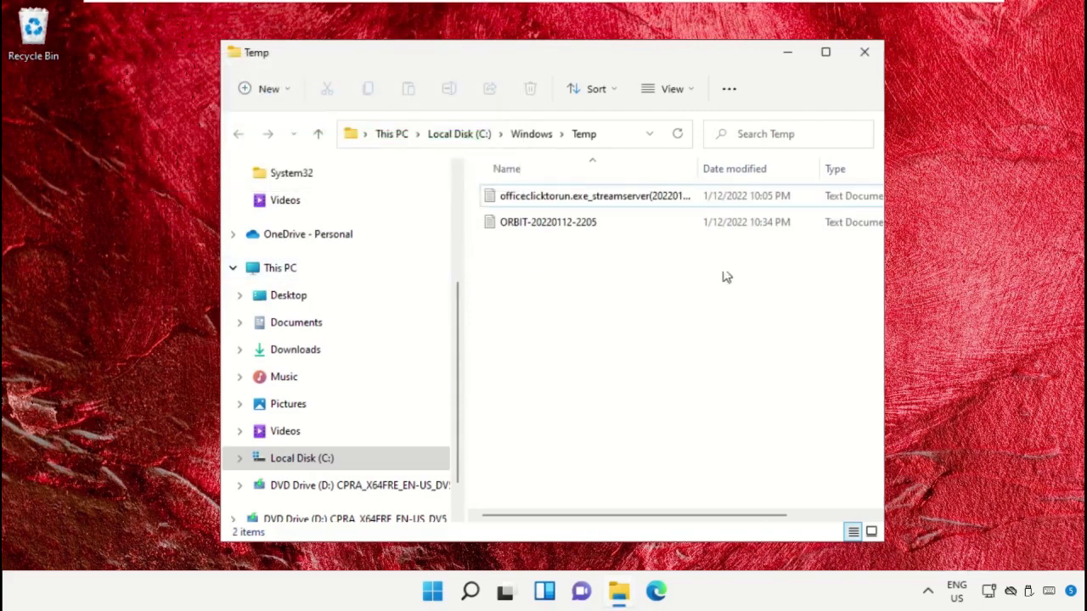
pyautogui.click(866, 52)
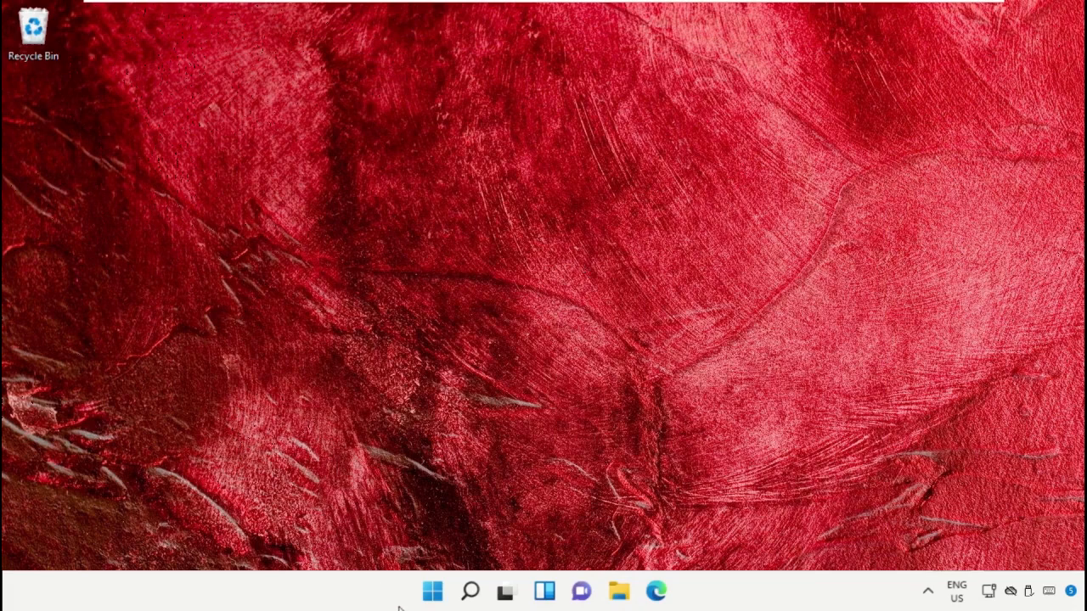
# Open the user account's local Temp folder by running %temp% from the Run dialog.
pyautogui.rightClick(438, 593)
pyautogui.click(445, 495)
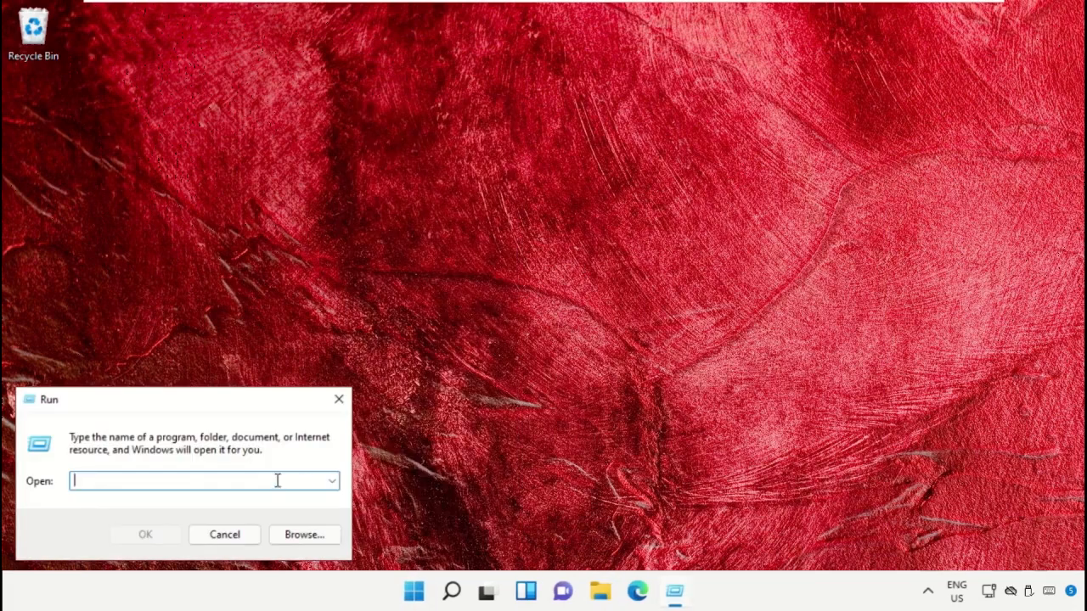
pyautogui.write('%temp%')
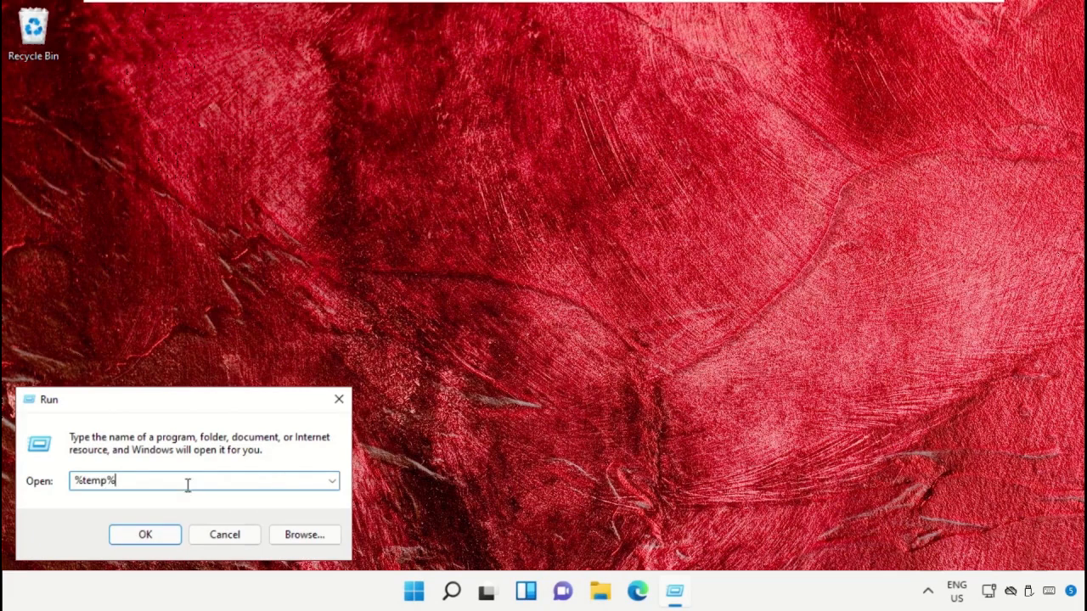
pyautogui.click(156, 537)
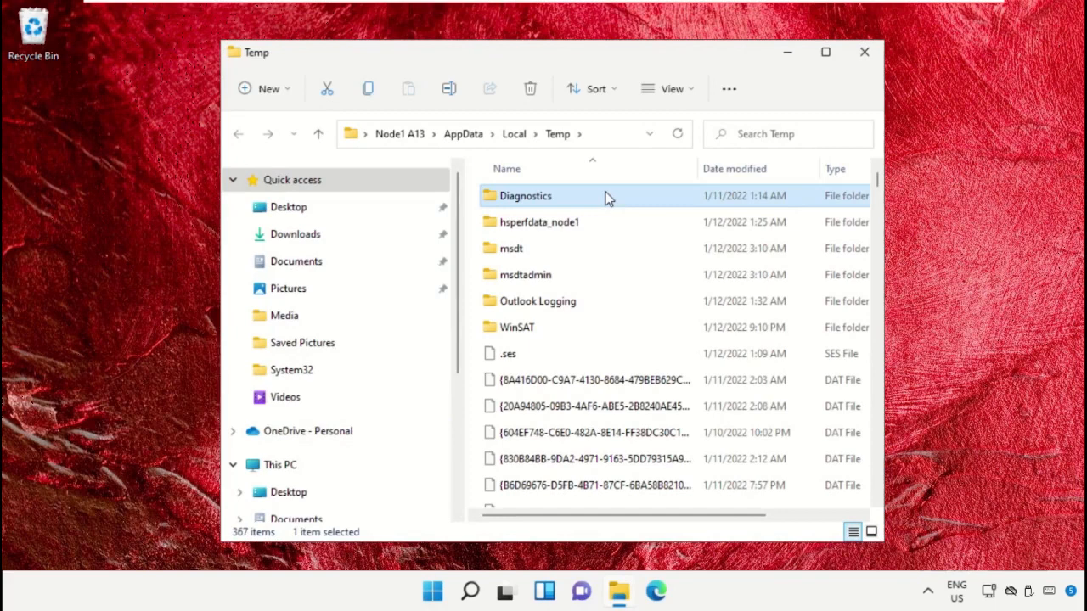
# Permanently delete all items in the local Temp folder, skipping all that need administrator permission, and close the folder window.
pyautogui.hotkey('ctrl', 'a')
pyautogui.hotkey('shift', 'Delete')
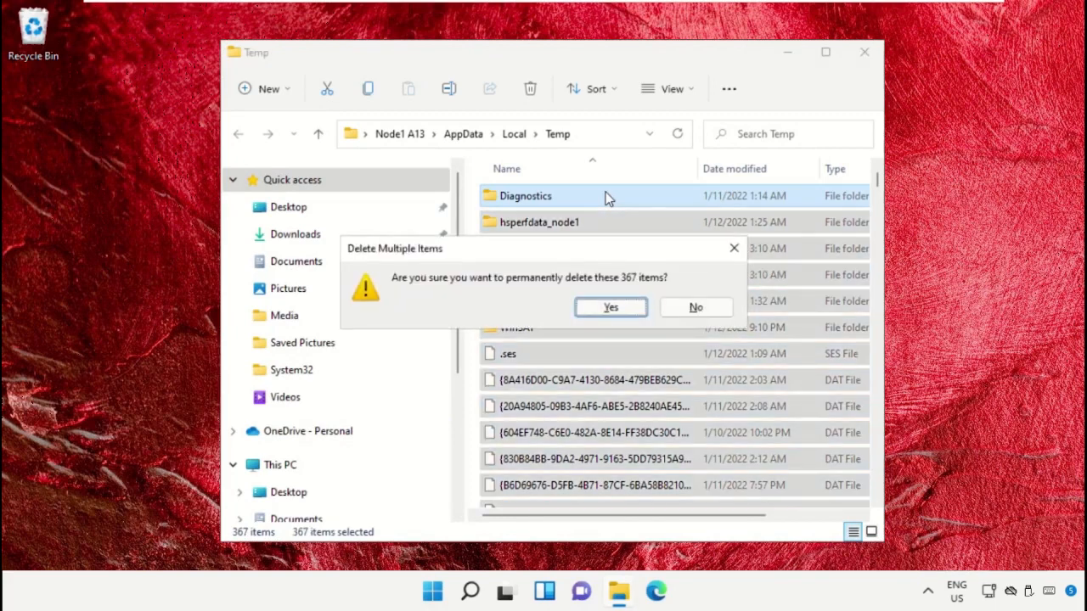
pyautogui.click(611, 309)
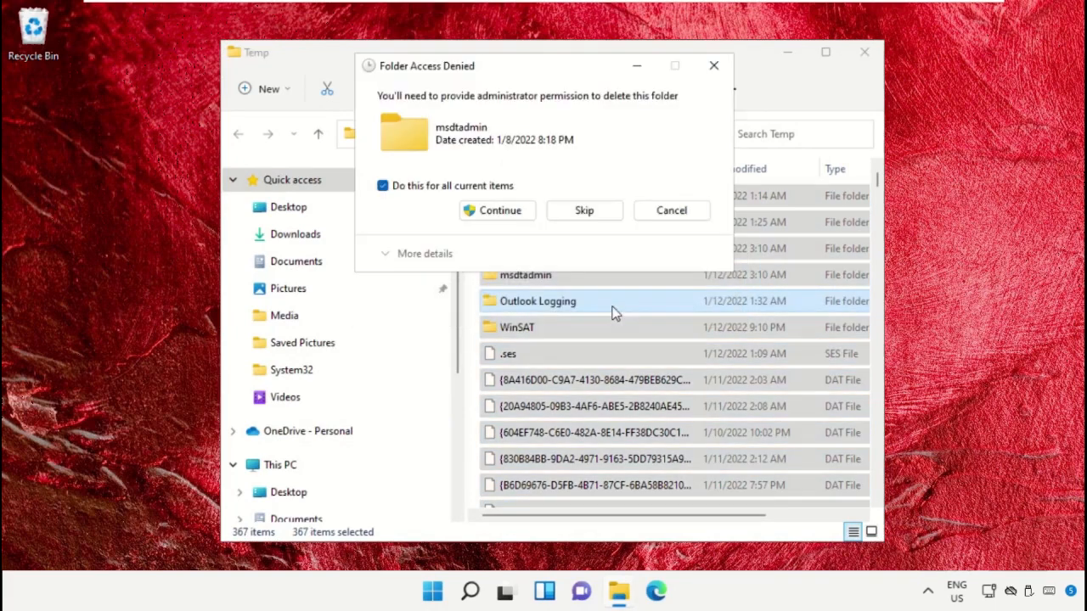
pyautogui.click(566, 213)
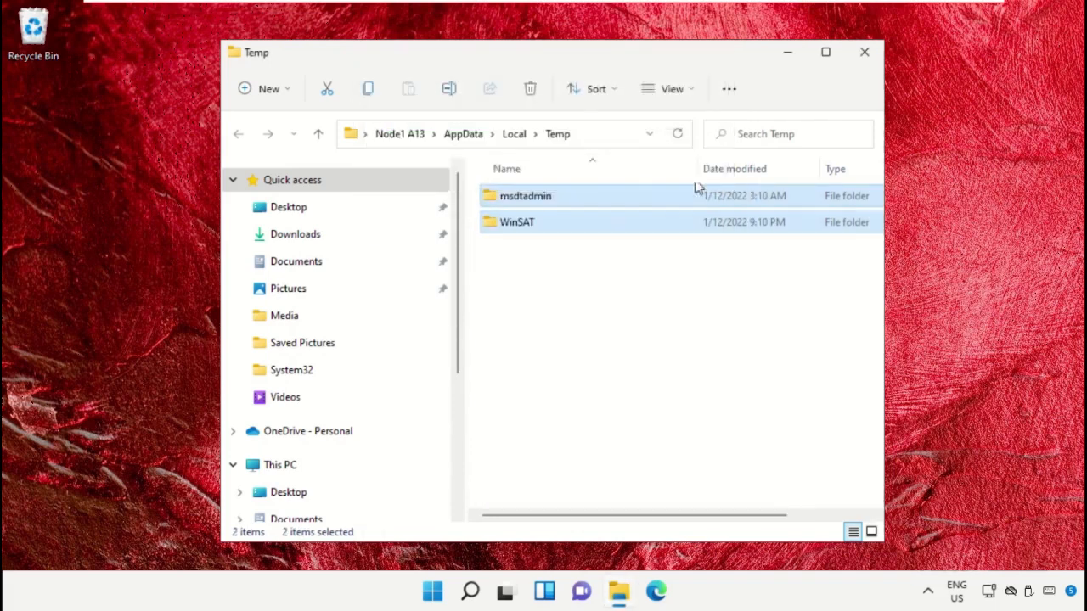
pyautogui.click(865, 53)
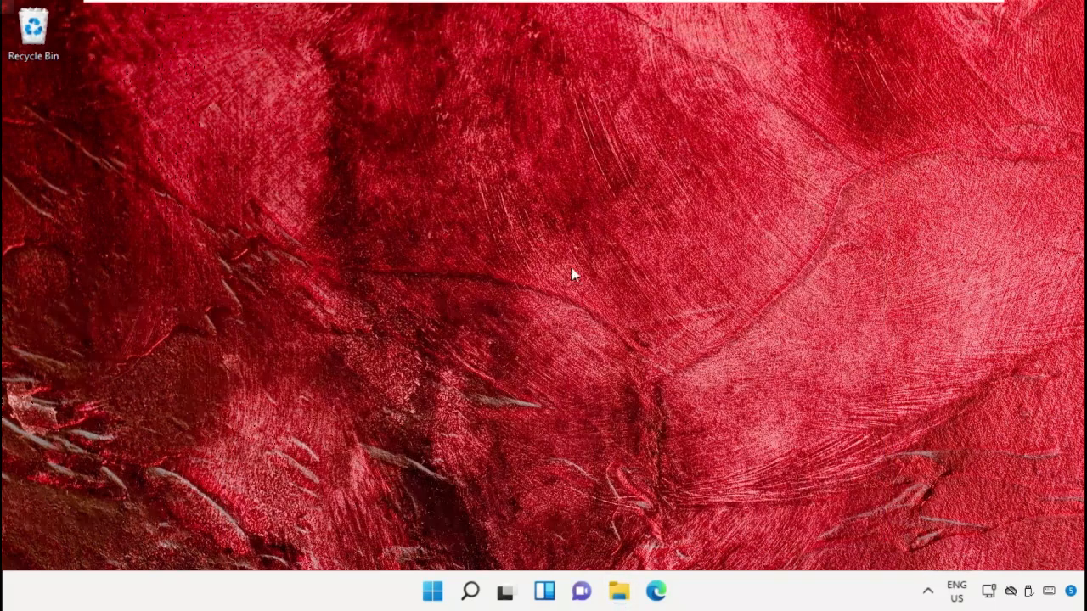
# Open the Windows Prefetch folder by running prefetch from the Run dialog, and grant permanent access to the folder.
pyautogui.rightClick(433, 595)
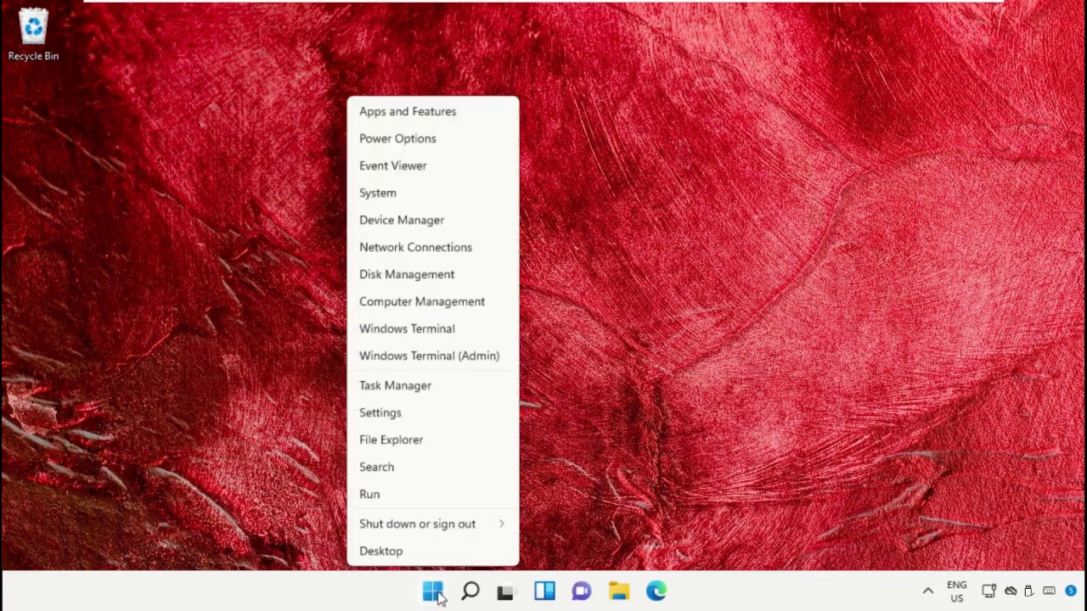
pyautogui.click(425, 496)
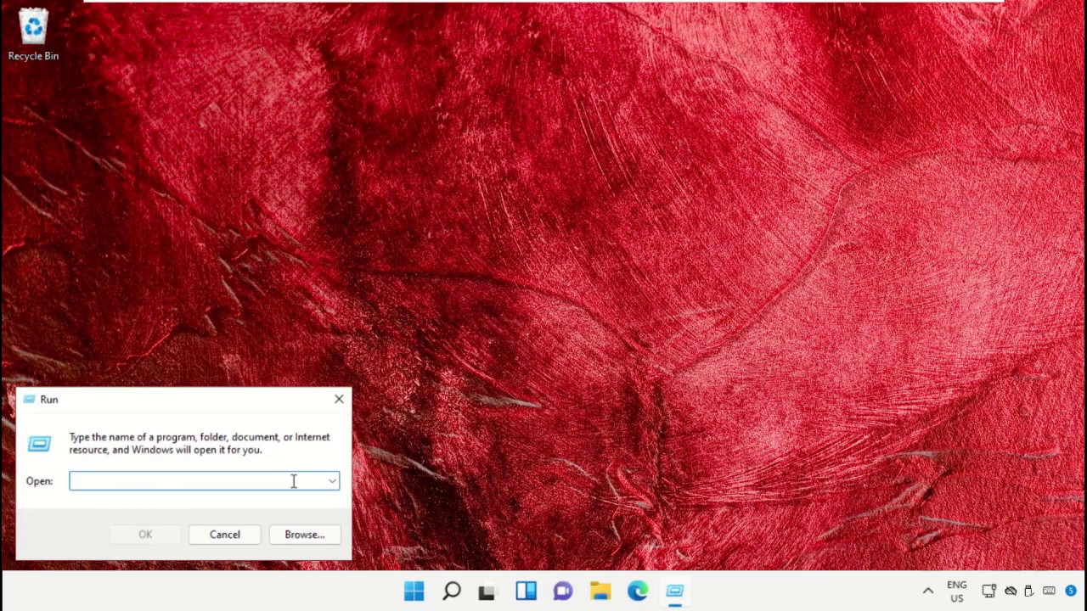
pyautogui.write('prefetch')
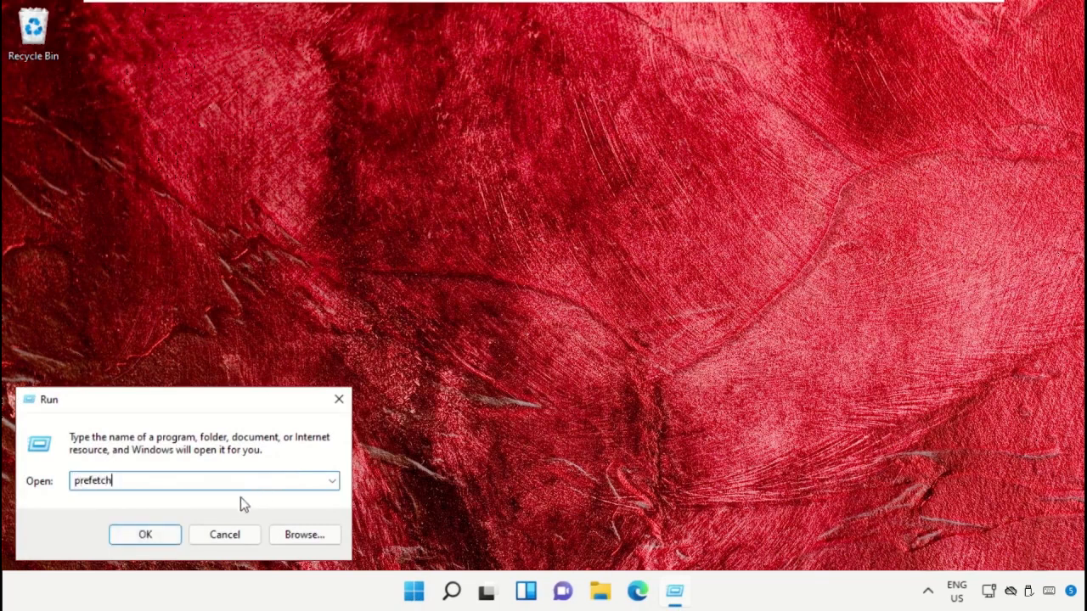
pyautogui.click(145, 532)
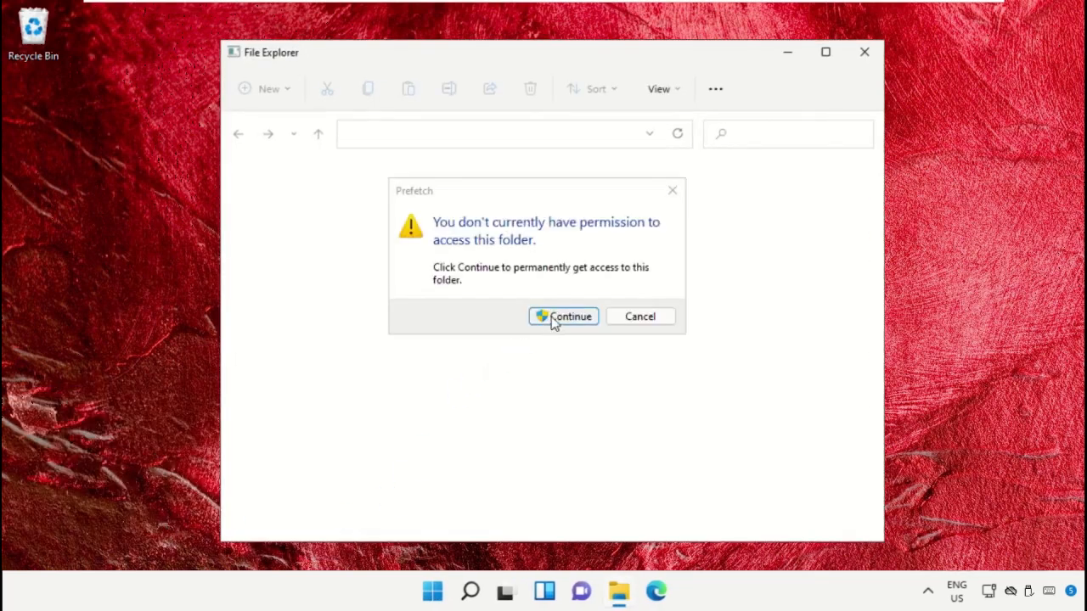
pyautogui.click(554, 319)
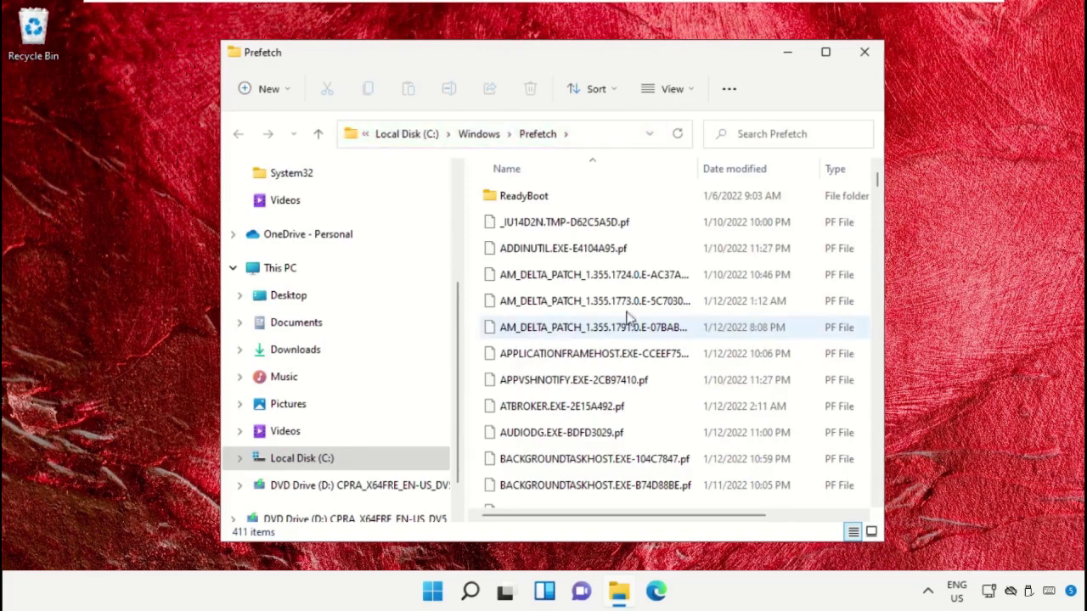
# Permanently delete all items in the Prefetch folder and close its window.
pyautogui.click(707, 198)
pyautogui.hotkey('ctrl', 'a')
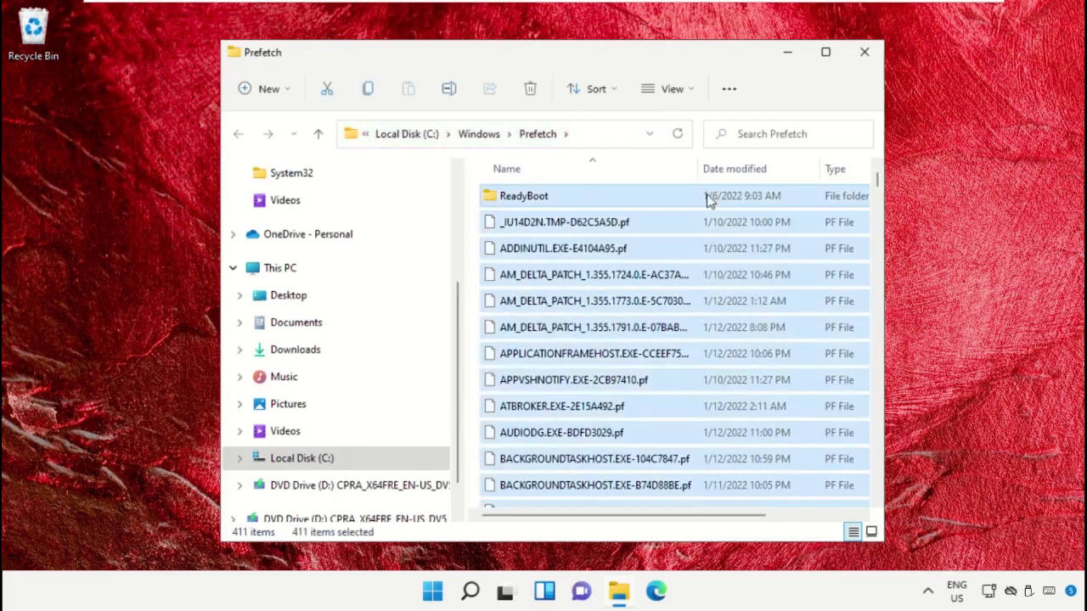
pyautogui.hotkey('shift', 'Delete')
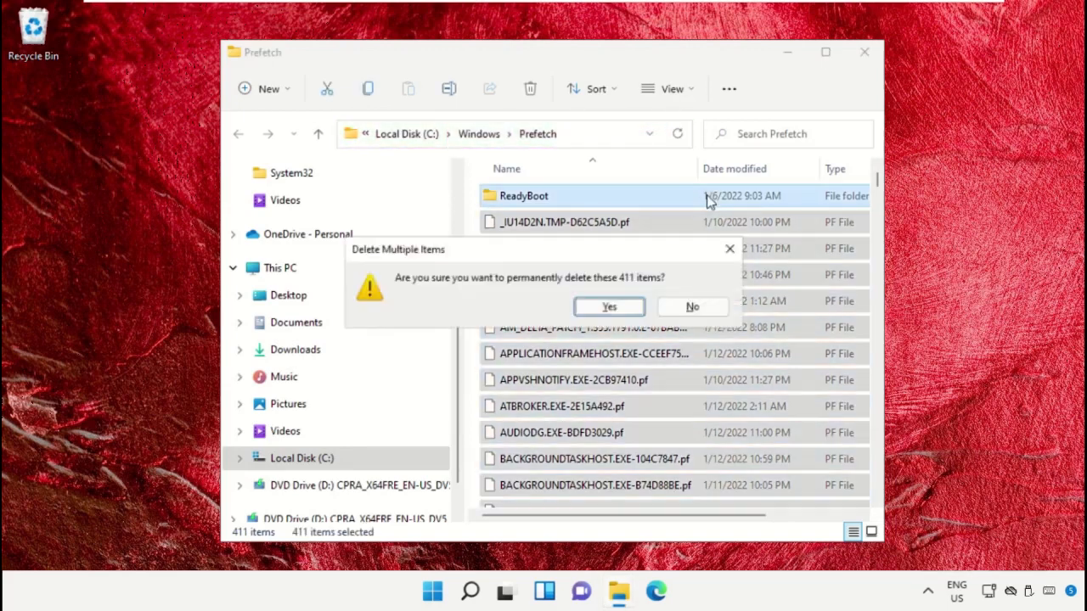
pyautogui.click(609, 307)
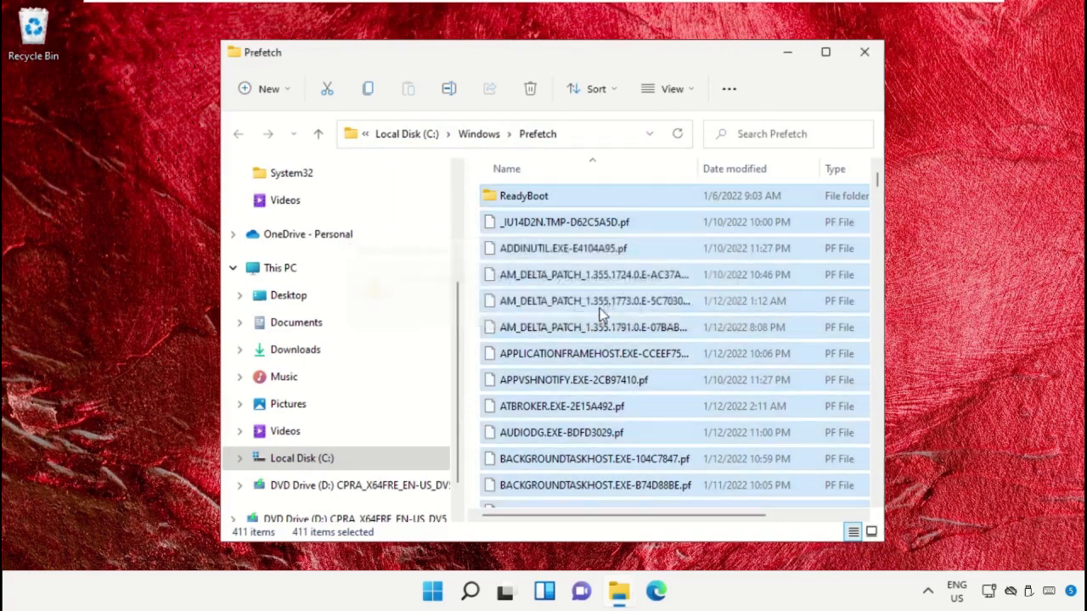
pyautogui.click(863, 54)
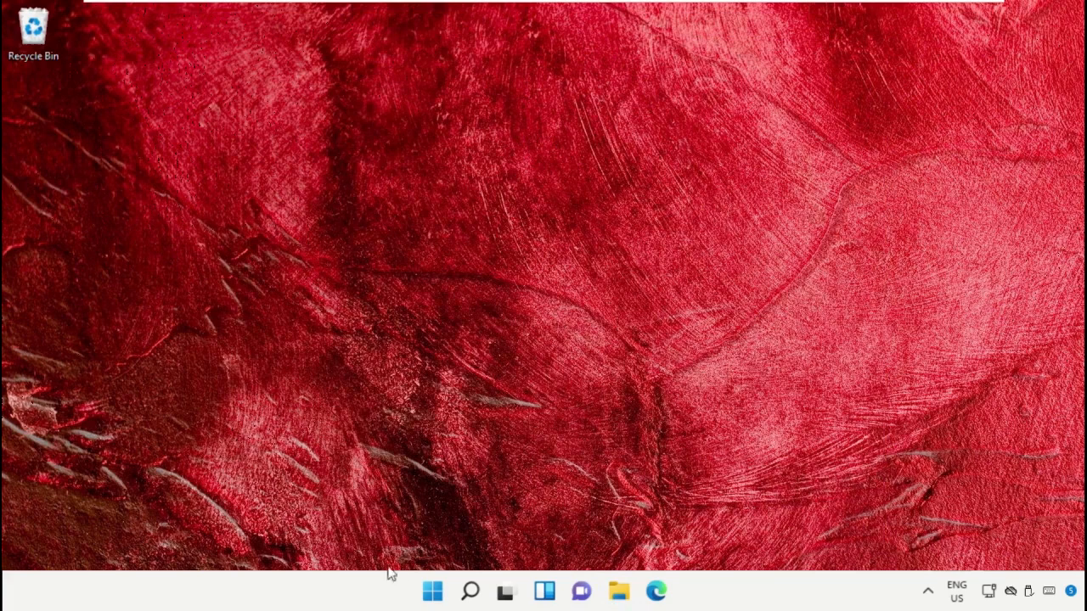
# Search Windows for Troubleshoot Settings and open the list of other troubleshooters.
pyautogui.click(470, 592)
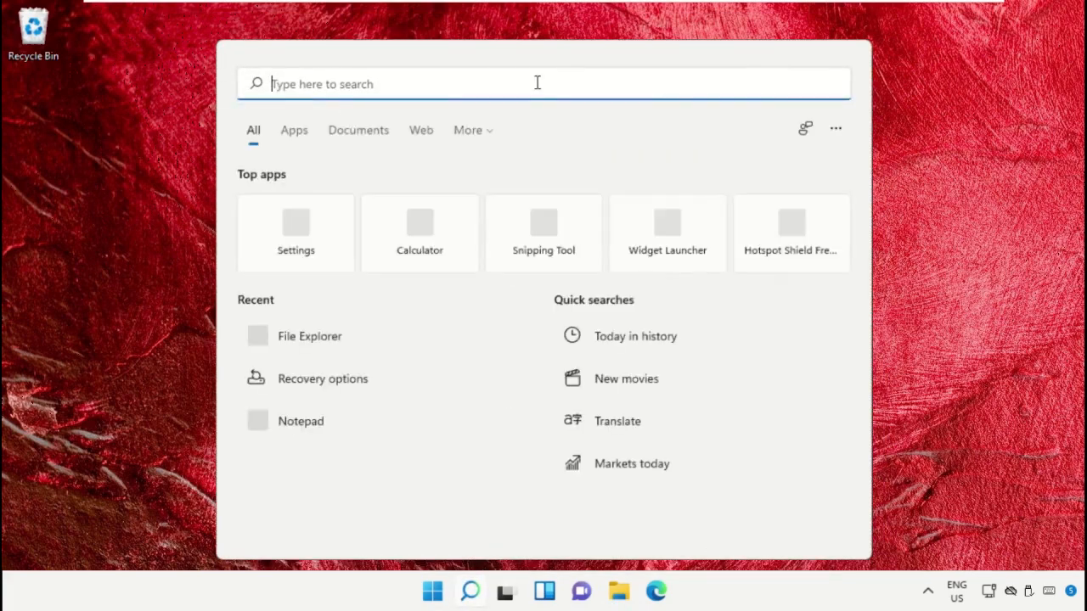
pyautogui.write('Troubleshoot Settings')
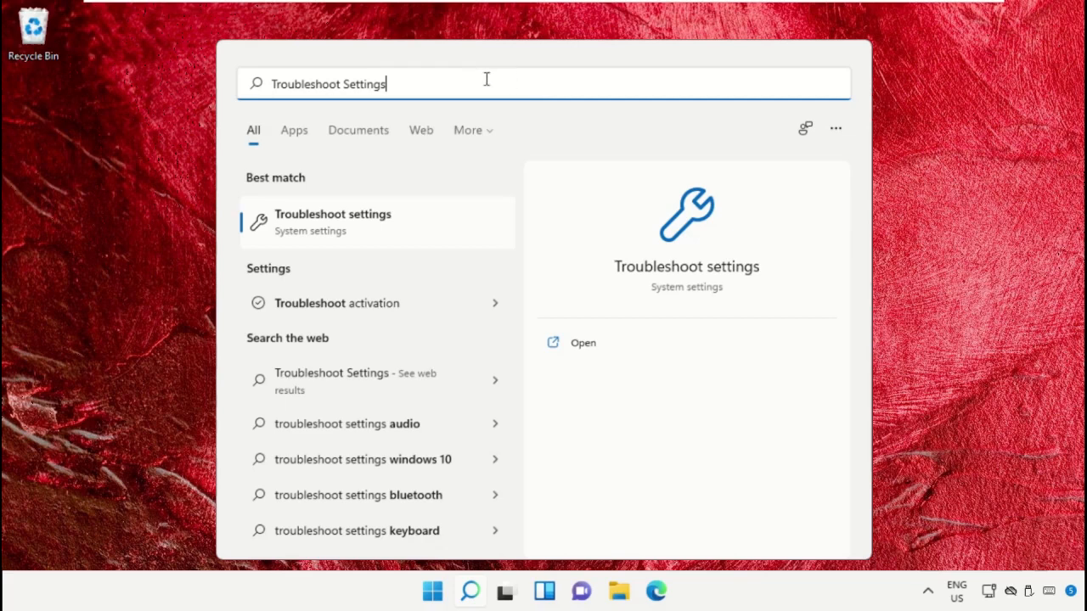
pyautogui.click(405, 226)
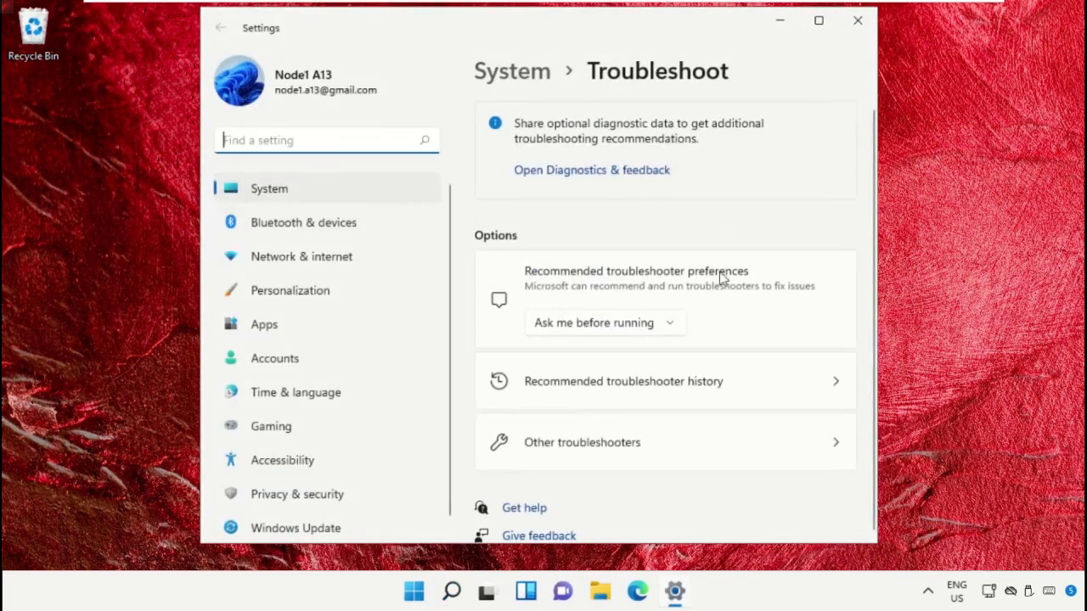
pyautogui.click(720, 451)
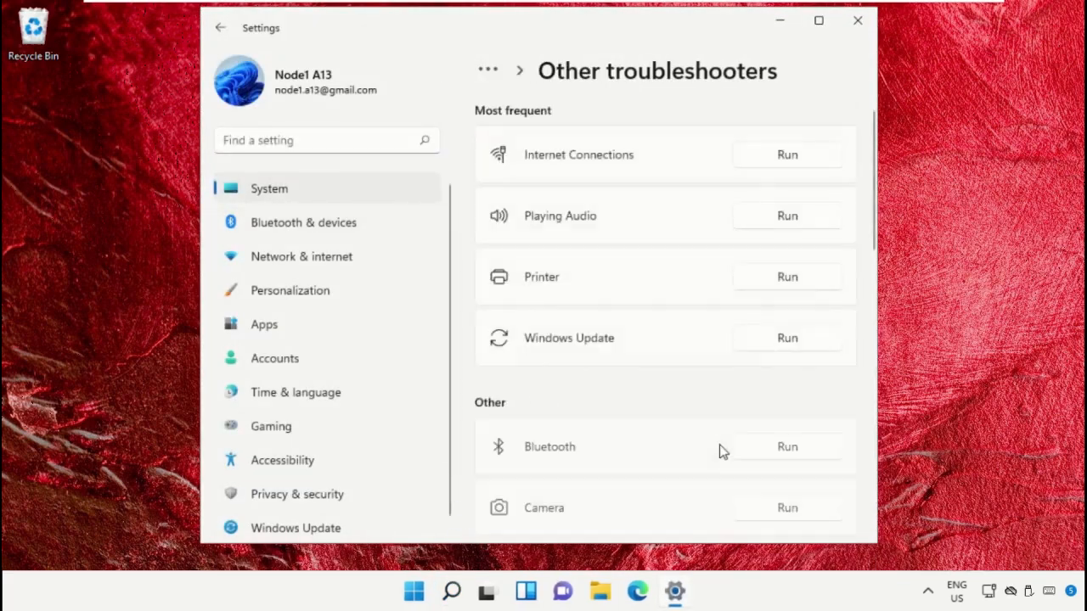
# Run the Windows Update troubleshooter, and close both Settings and the completed troubleshooter.
pyautogui.click(807, 340)
pyautogui.click(858, 18)
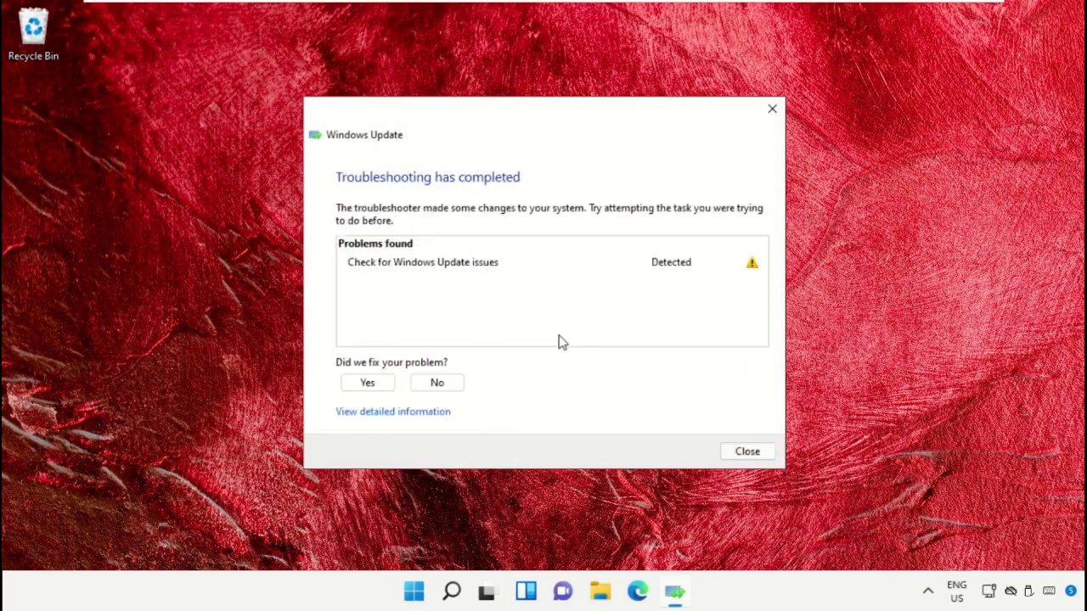
pyautogui.click(766, 110)
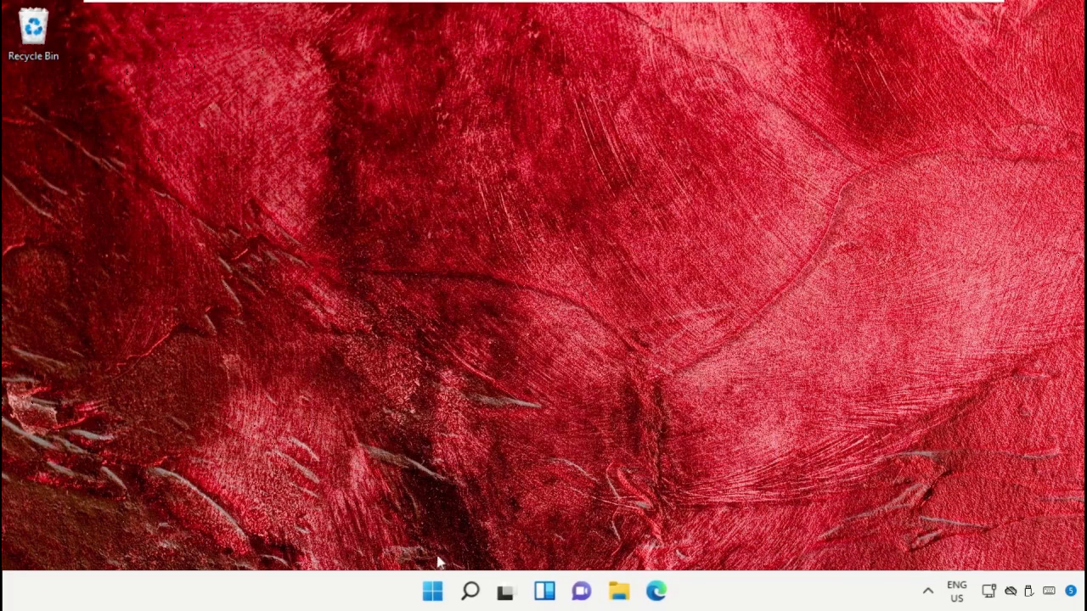
# Search Windows for Virus And Threat Protection, open it in Windows Security and go to its scan options.
pyautogui.click(470, 592)
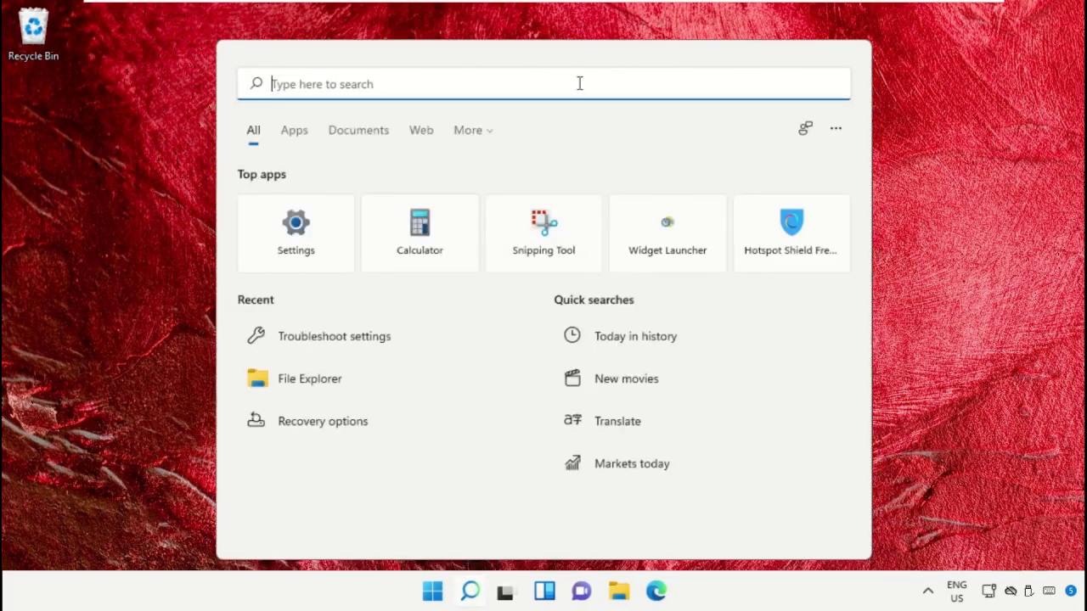
pyautogui.write('Virus And Threat Protection')
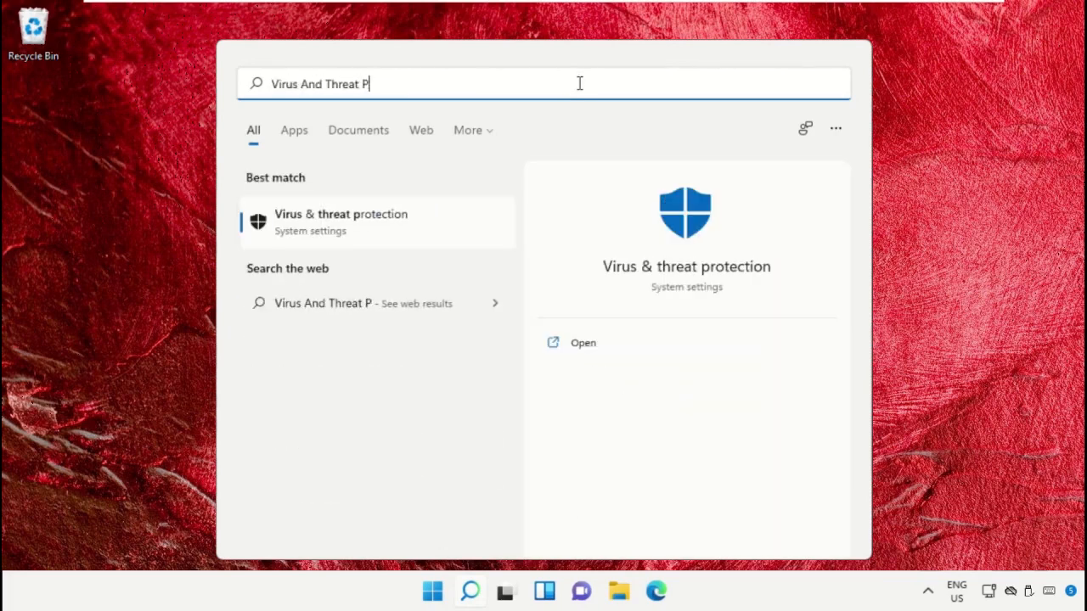
pyautogui.click(381, 238)
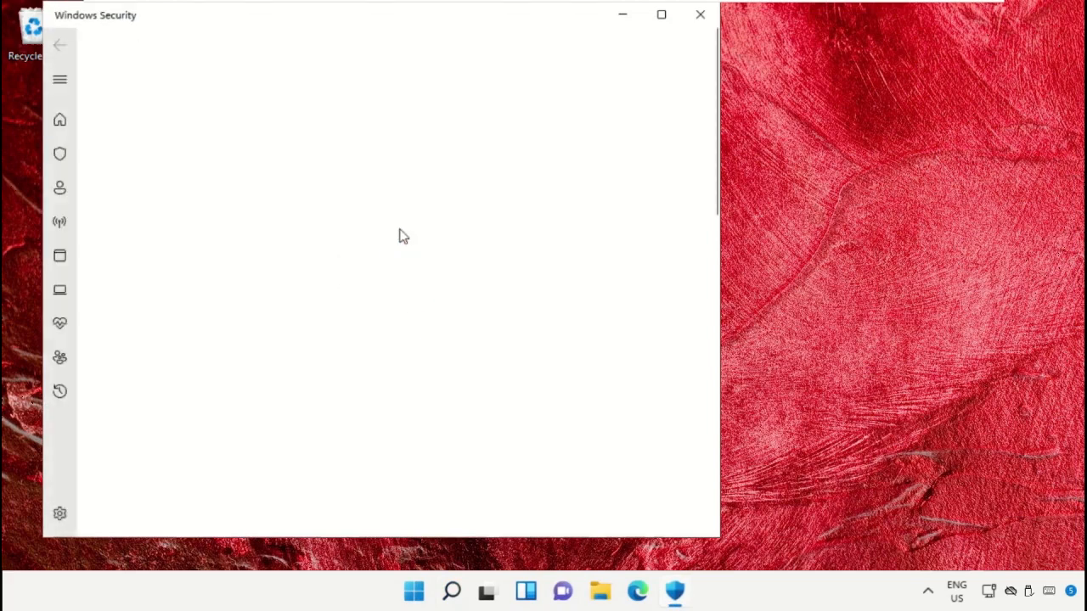
pyautogui.moveTo(501, 18); pyautogui.dragTo(627, 24)
pyautogui.click(269, 340)
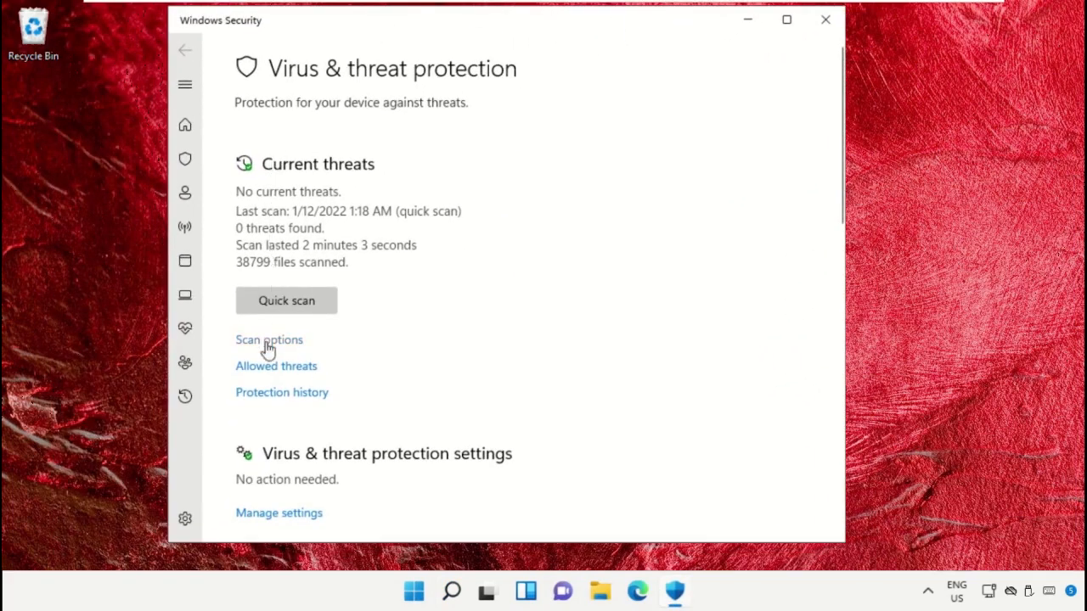
# Start a full virus scan of the device and minimize Windows Security while it runs.
pyautogui.scroll(-4, 272, 352)
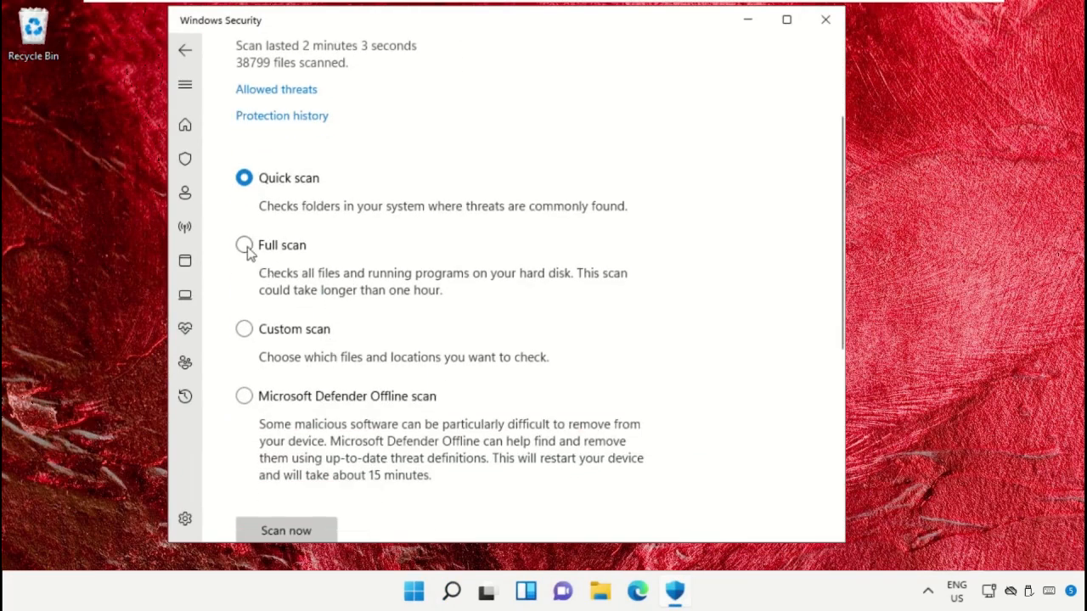
pyautogui.click(244, 245)
pyautogui.scroll(-2, 316, 492)
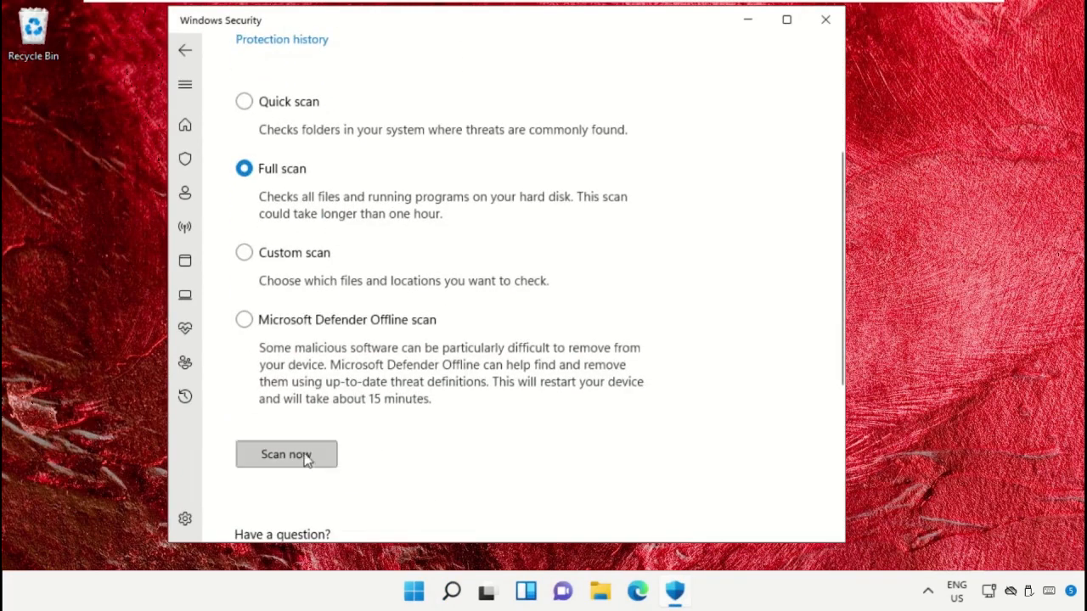
pyautogui.click(306, 460)
pyautogui.scroll(4, 515, 395)
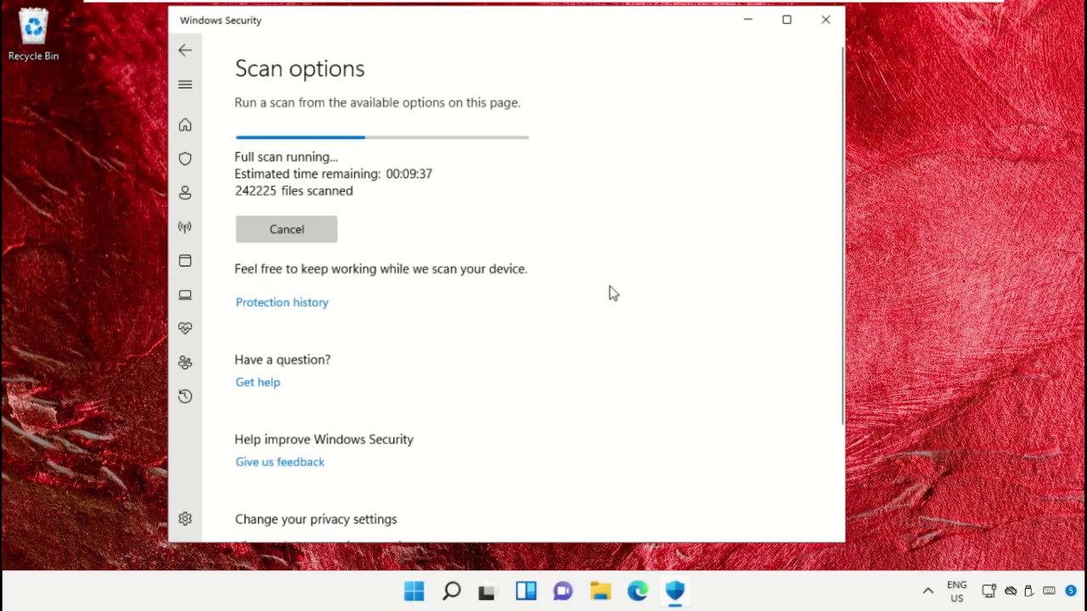
pyautogui.click(751, 22)
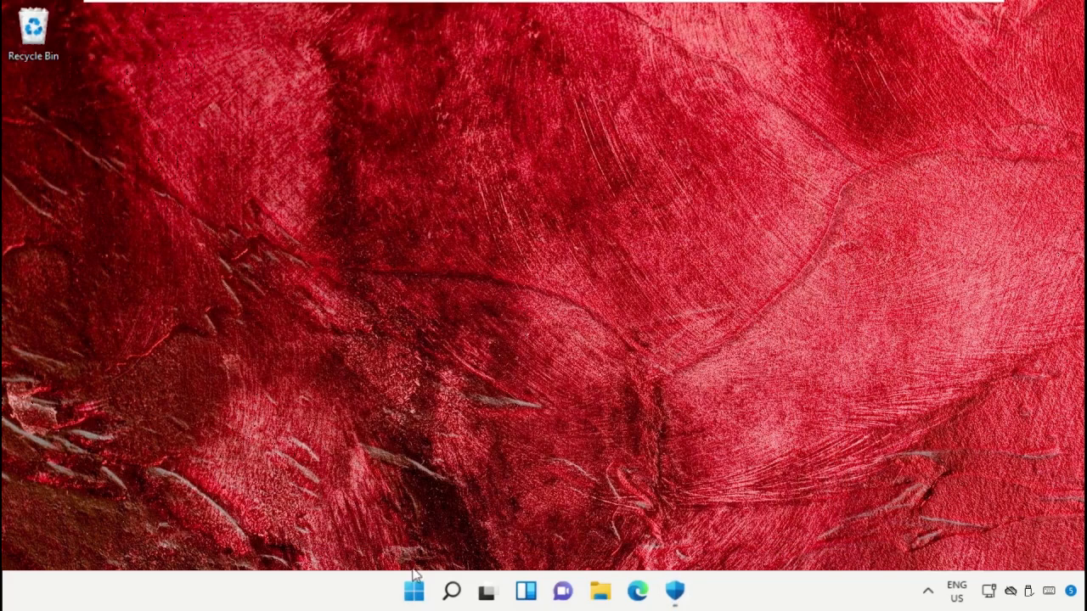
# Search Windows for File Explorer, open it and bring up its Folder Options dialog.
pyautogui.click(451, 591)
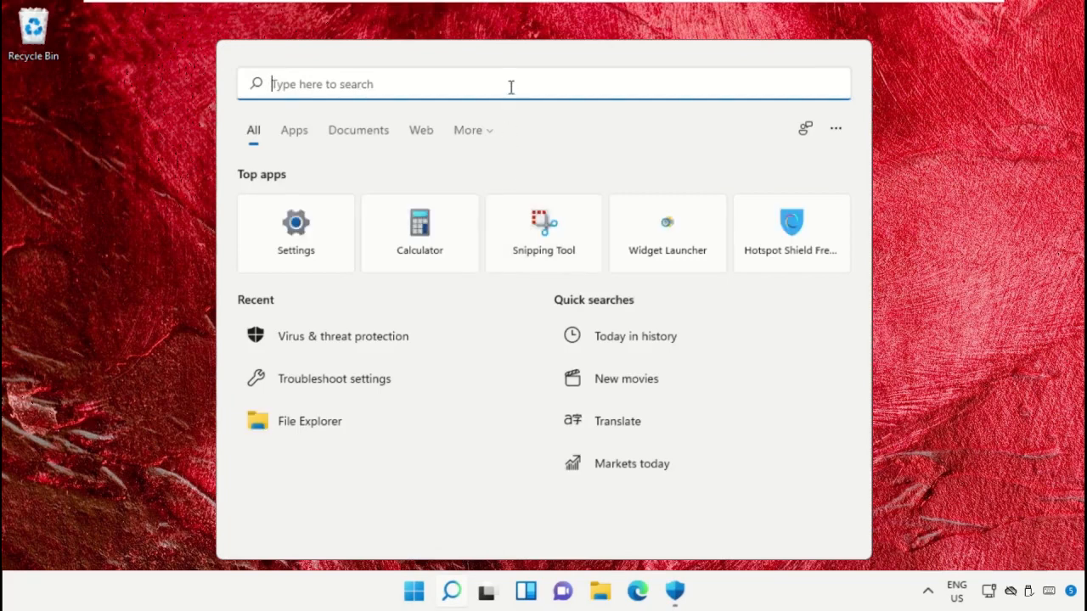
pyautogui.write('File Explorer')
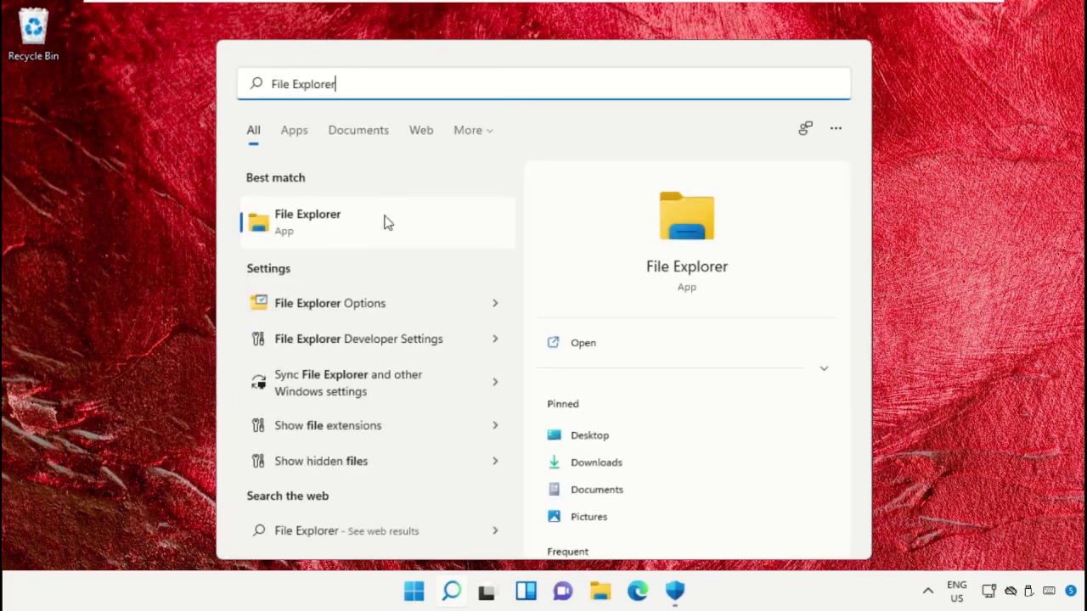
pyautogui.click(384, 222)
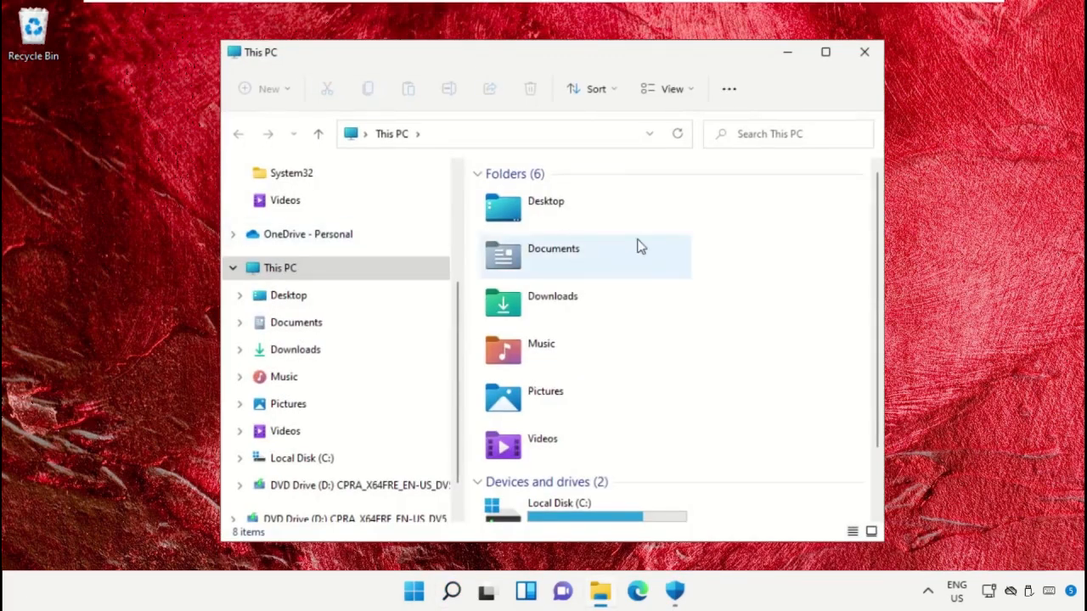
pyautogui.click(730, 93)
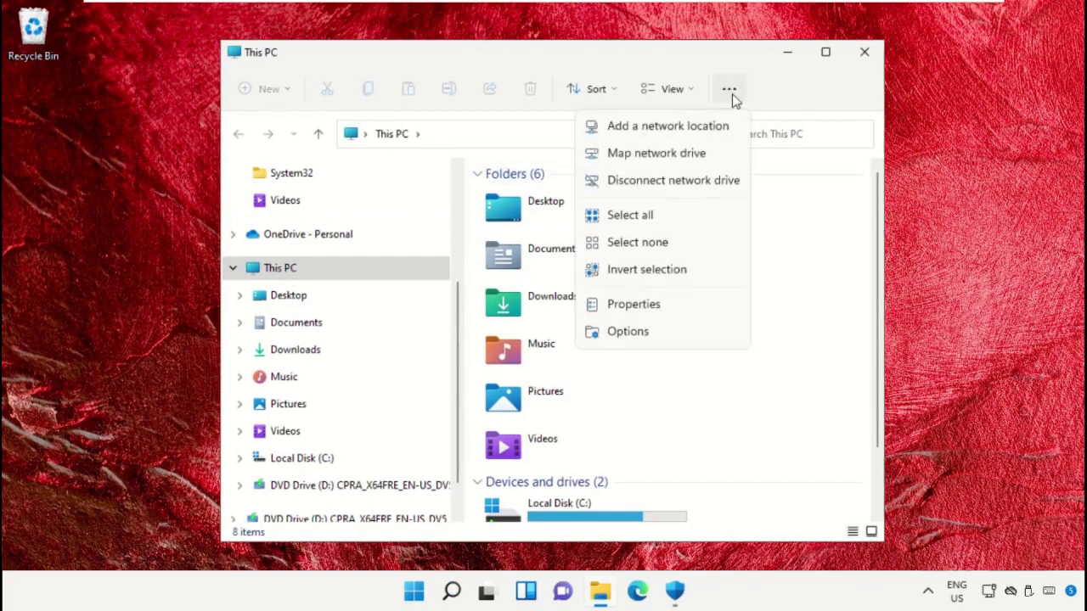
pyautogui.click(628, 333)
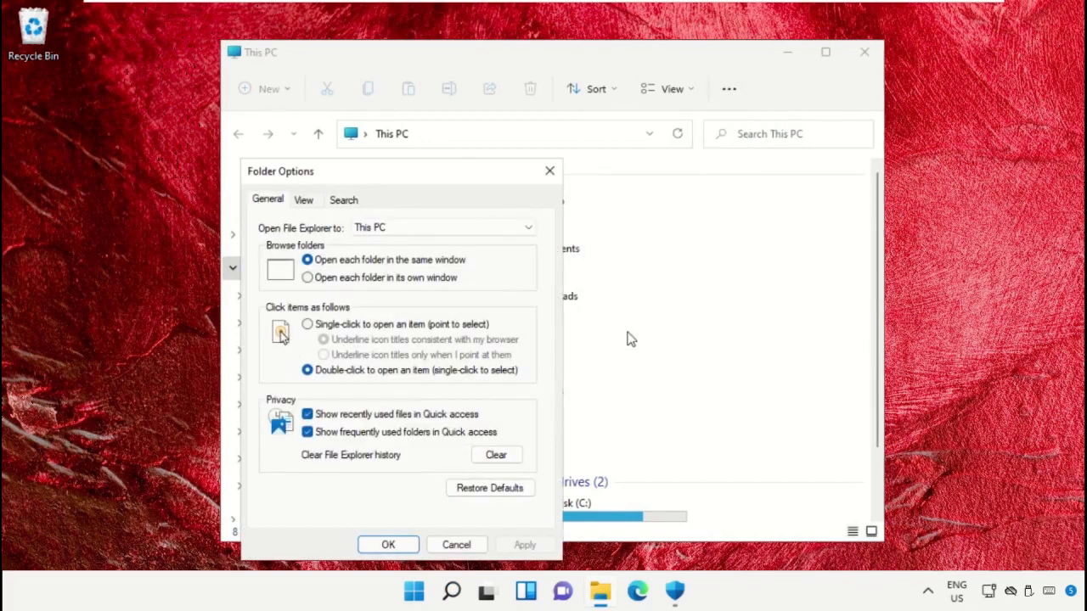
# Show hidden files, folders, and drives, turn off hiding of protected operating system files, apply the folder options and close File Explorer.
pyautogui.moveTo(475, 183); pyautogui.dragTo(597, 66)
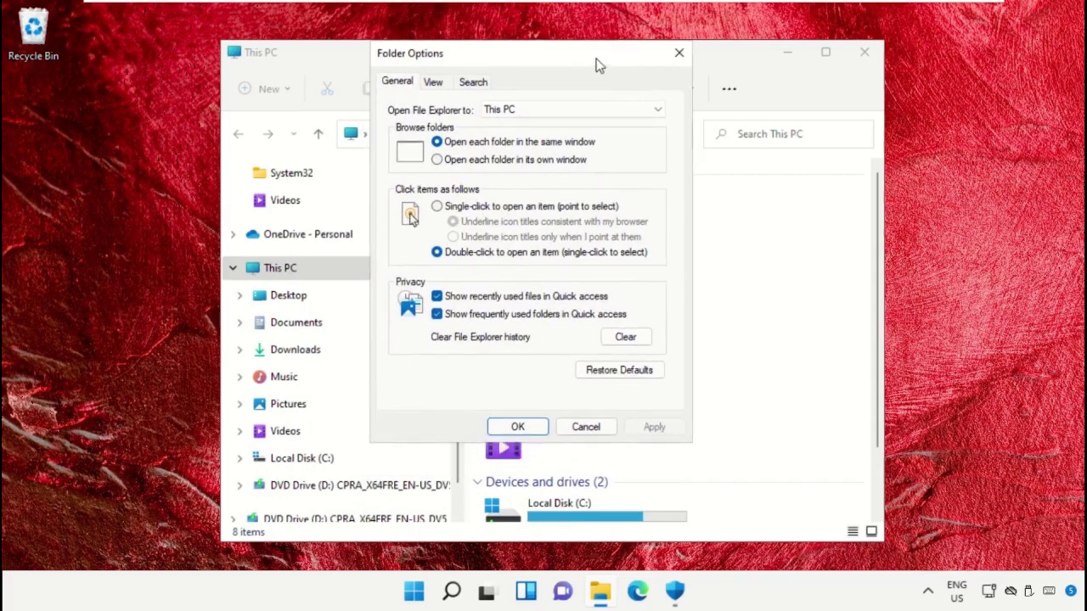
pyautogui.click(433, 85)
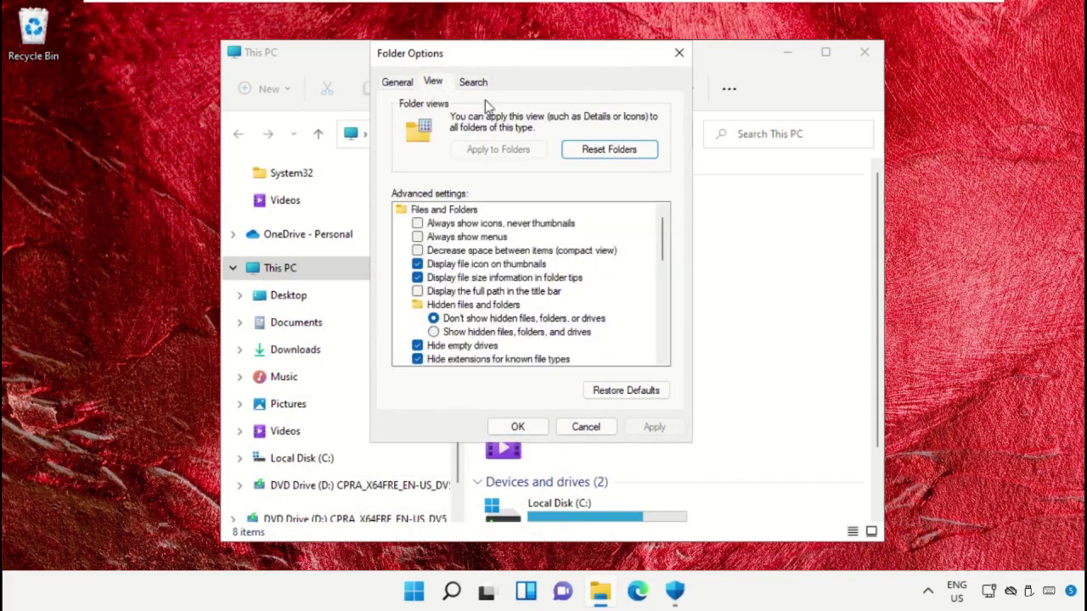
pyautogui.click(434, 333)
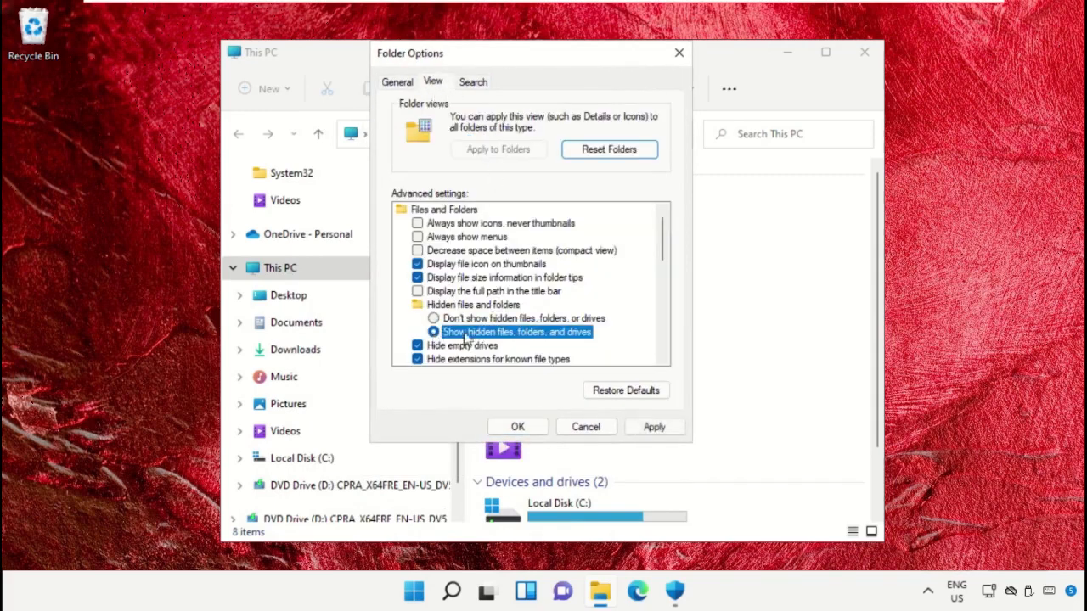
pyautogui.scroll(-2, 547, 289)
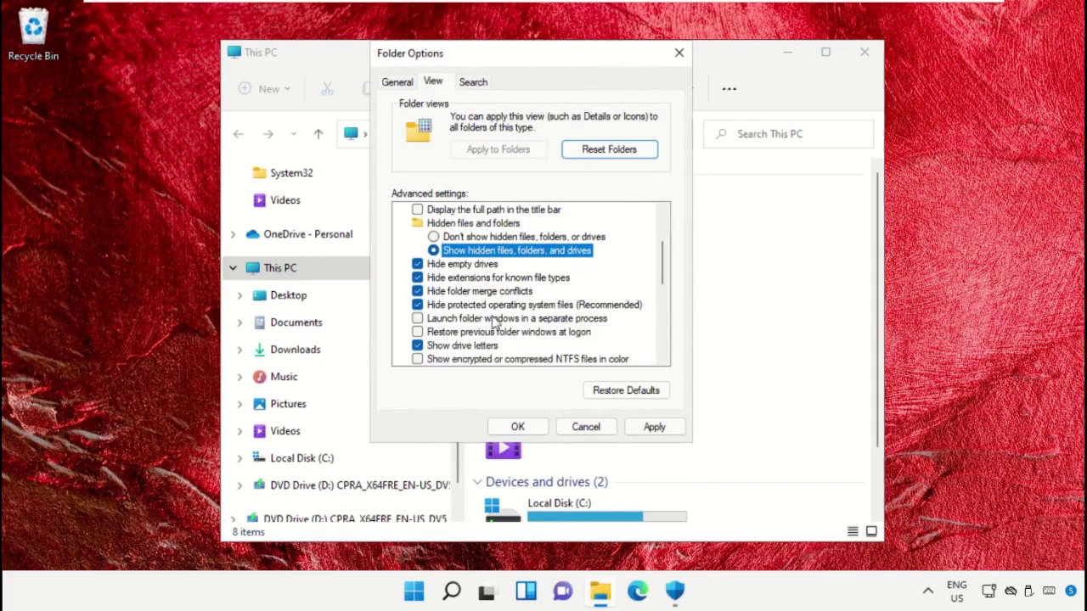
pyautogui.click(428, 307)
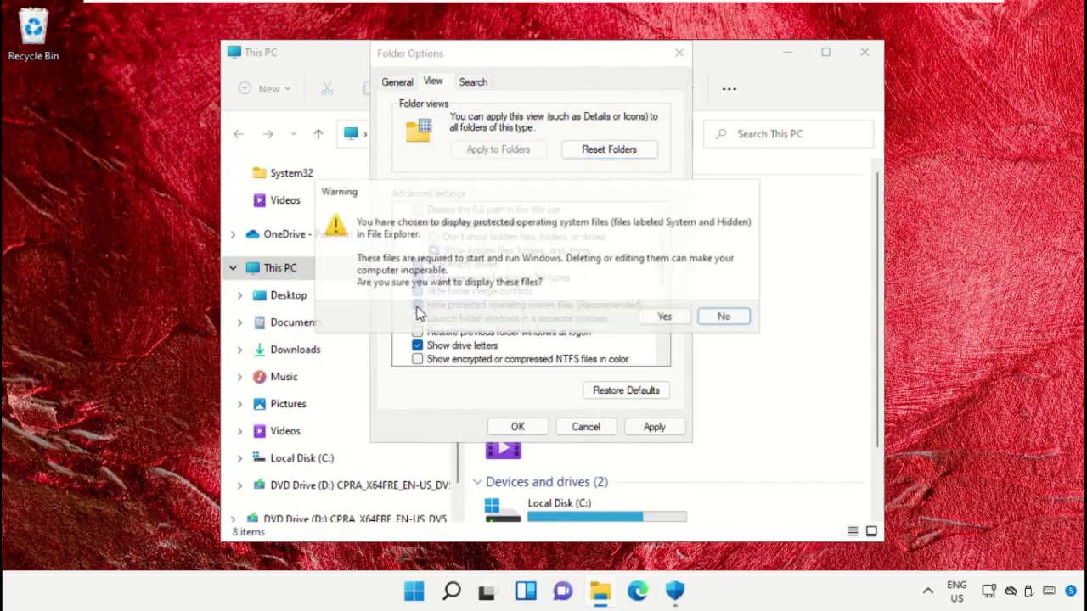
pyautogui.click(669, 321)
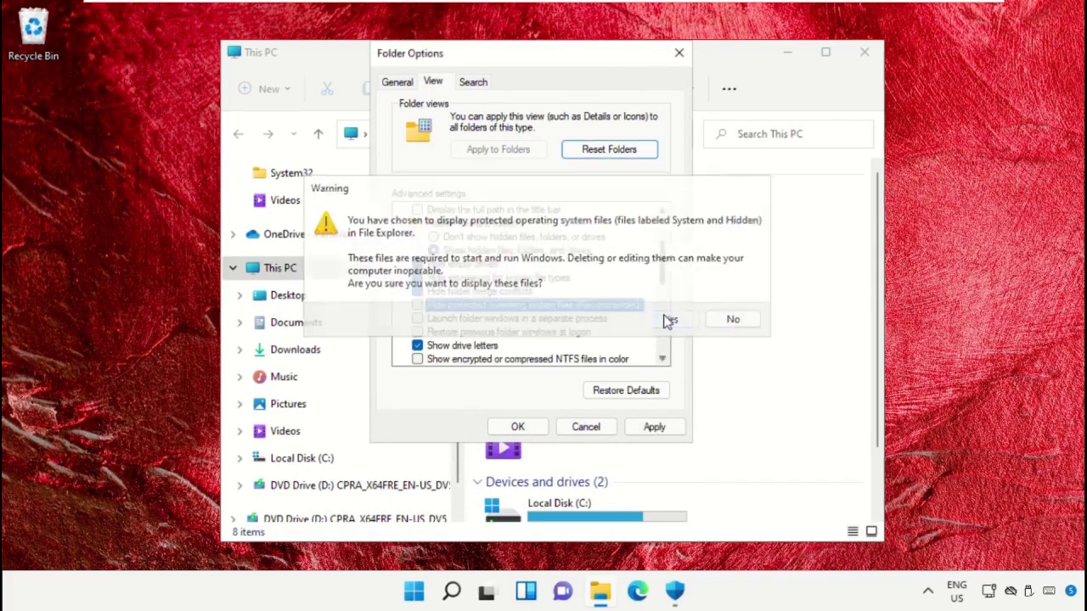
pyautogui.click(660, 426)
pyautogui.click(513, 424)
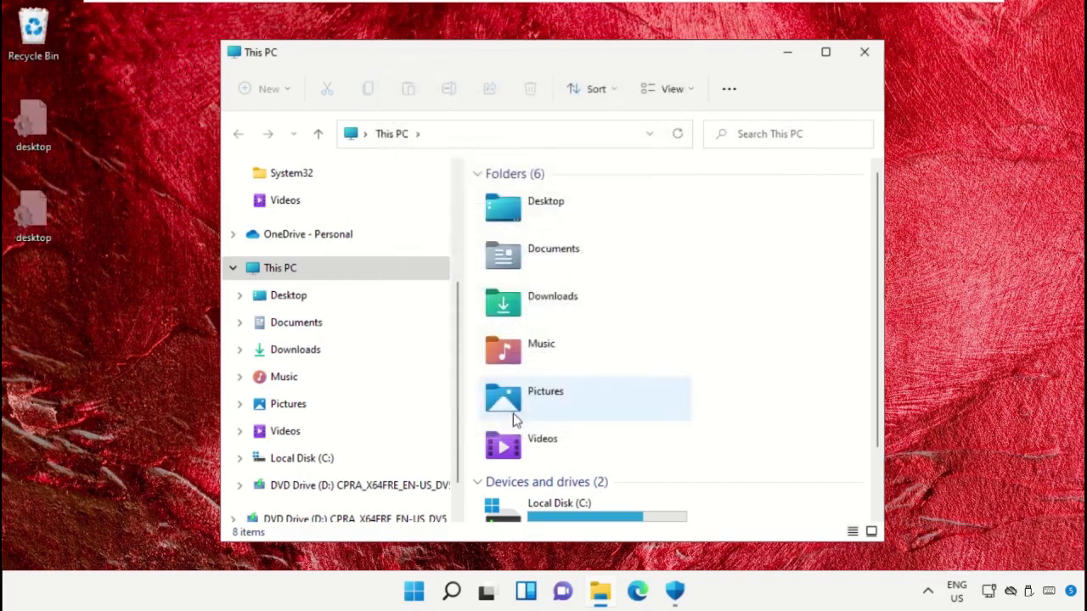
pyautogui.click(865, 52)
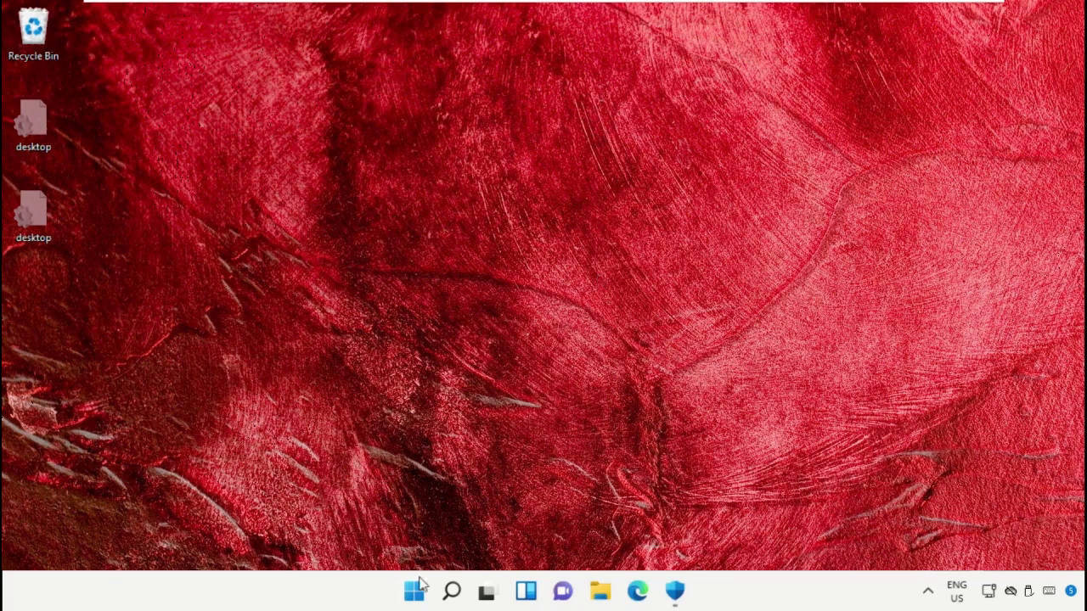
# Search Windows for Regedit and run Registry Editor as administrator, allowing it to make changes.
pyautogui.click(450, 591)
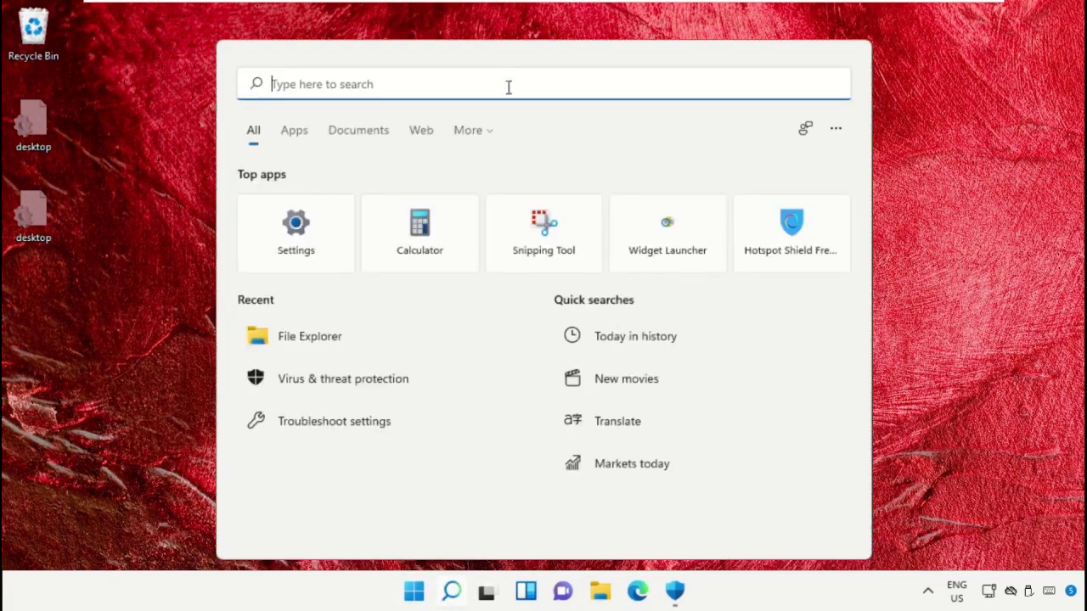
pyautogui.write('Regedit')
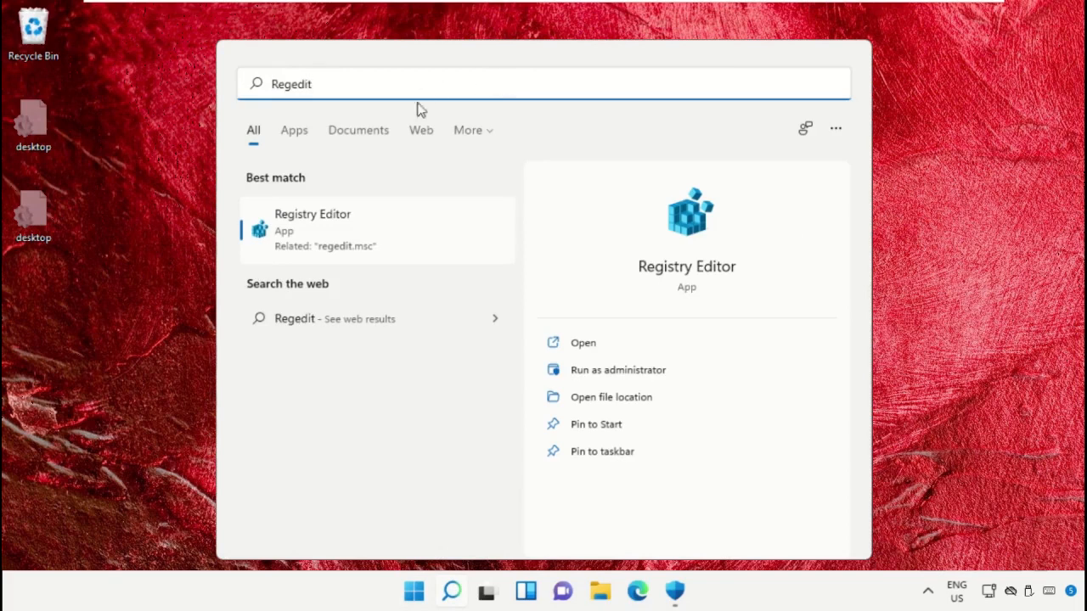
pyautogui.rightClick(382, 237)
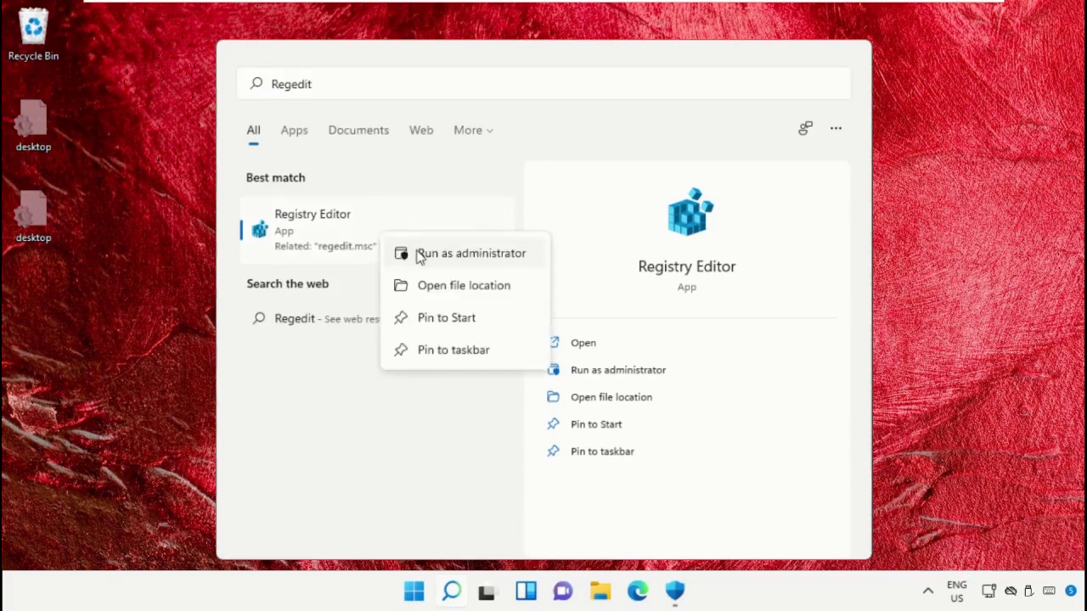
pyautogui.click(417, 254)
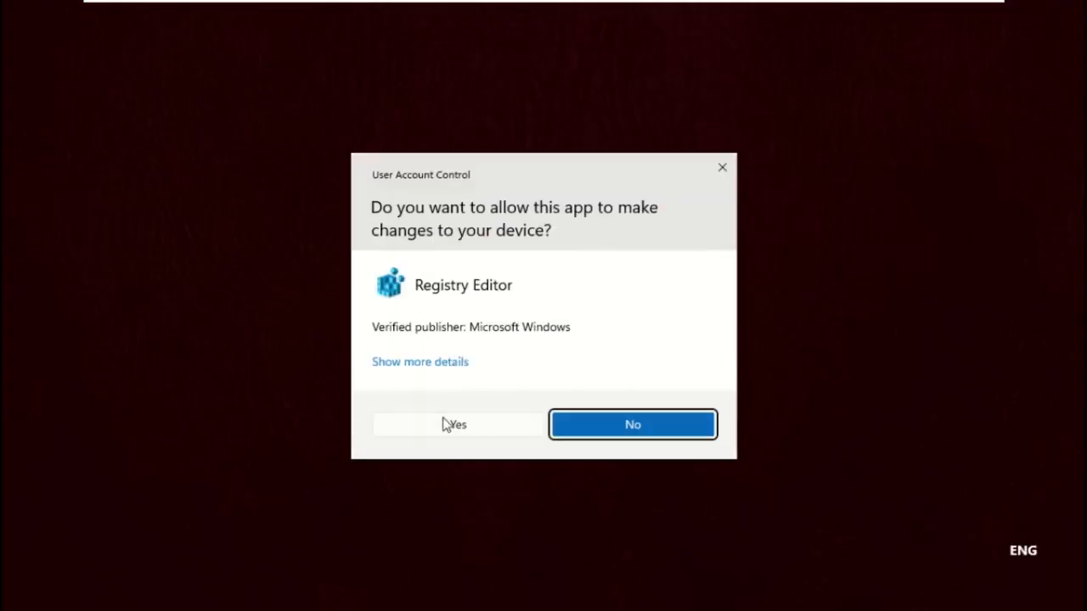
pyautogui.click(451, 427)
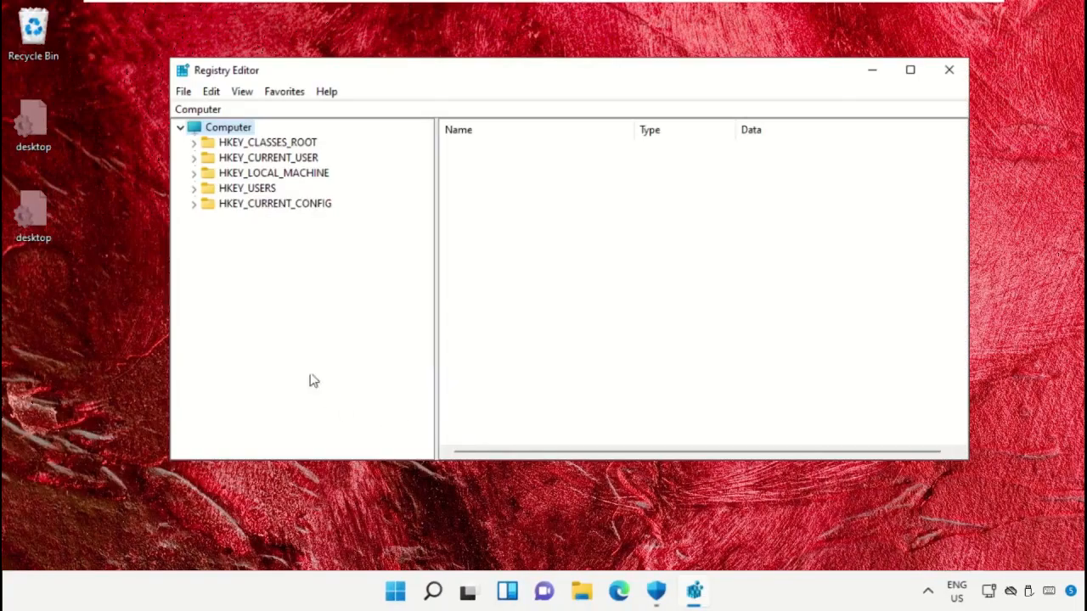
# Expand the registry tree to HKEY_LOCAL_MACHINE\SOFTWARE\Microsoft.
pyautogui.click(280, 174)
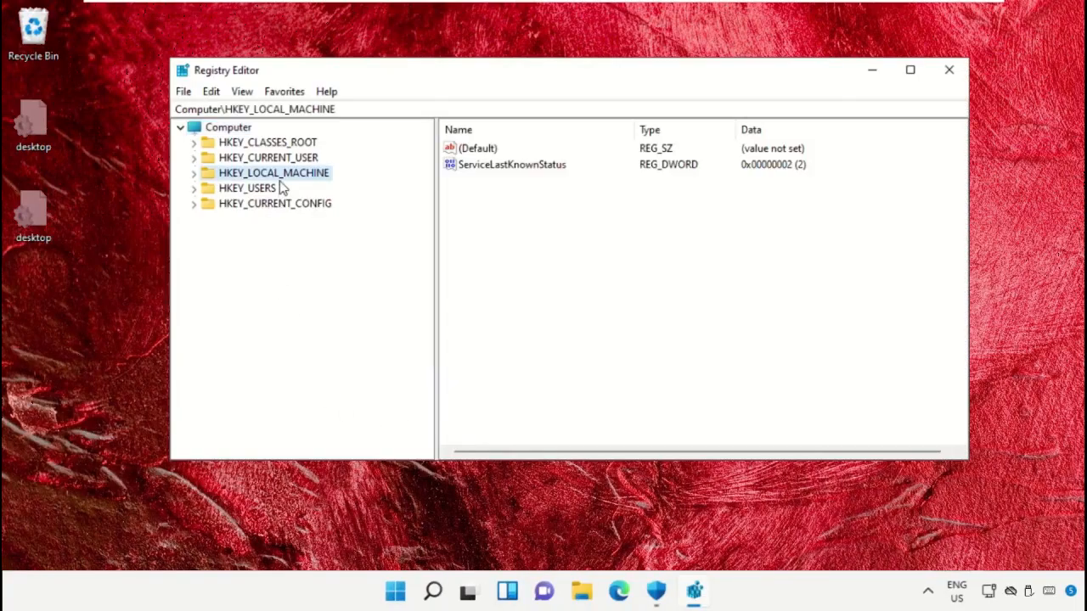
pyautogui.click(194, 173)
pyautogui.click(257, 250)
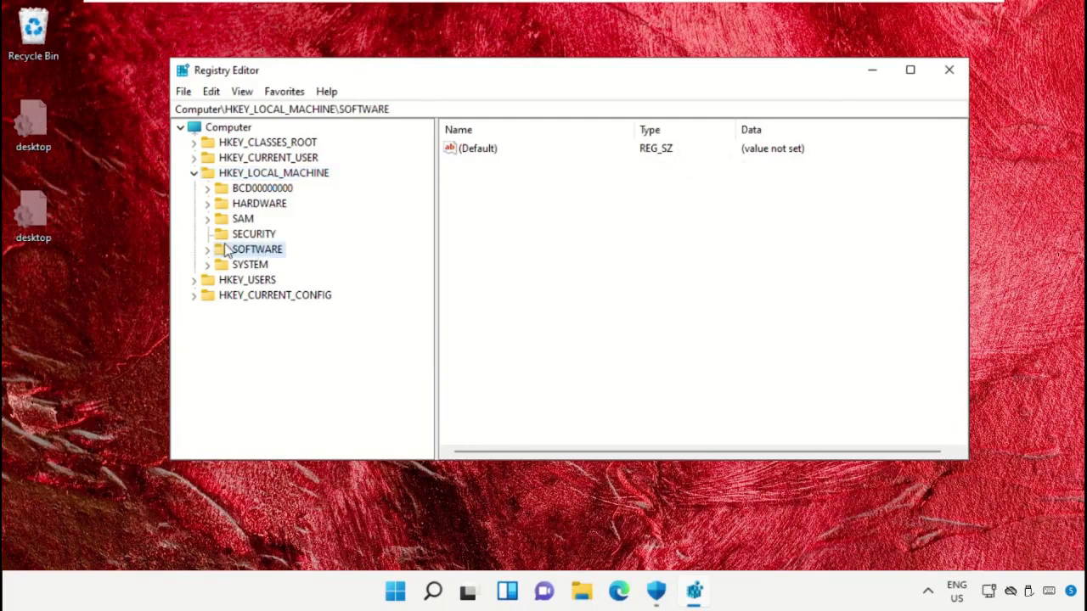
pyautogui.click(207, 249)
pyautogui.click(264, 311)
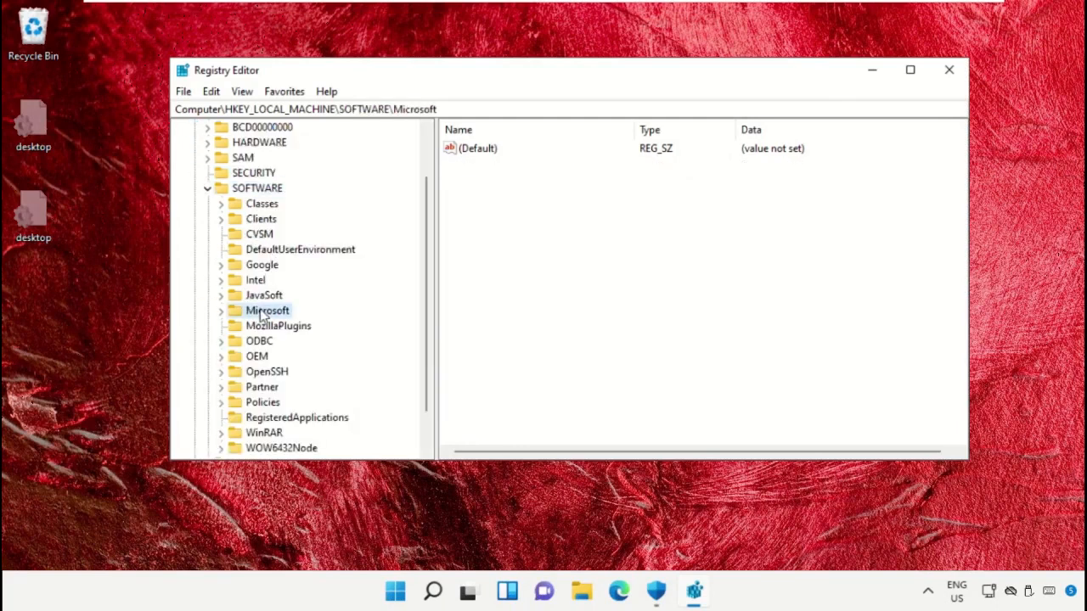
pyautogui.click(221, 311)
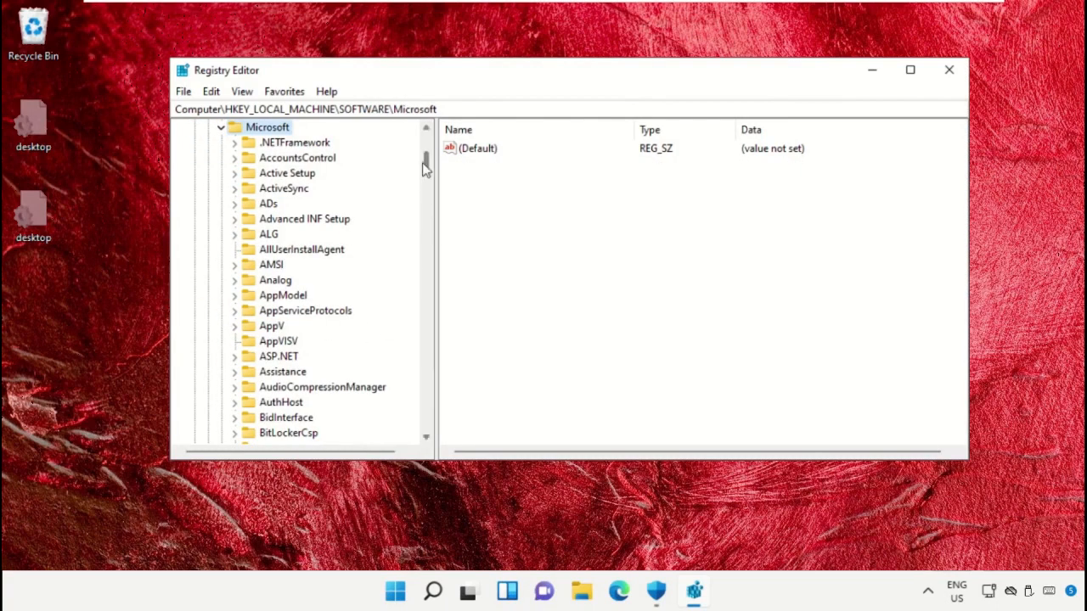
# Expand the Windows key under Microsoft and its CurrentVersion subkey to reach the Run key.
pyautogui.moveTo(425, 163); pyautogui.dragTo(427, 387)
pyautogui.click(281, 280)
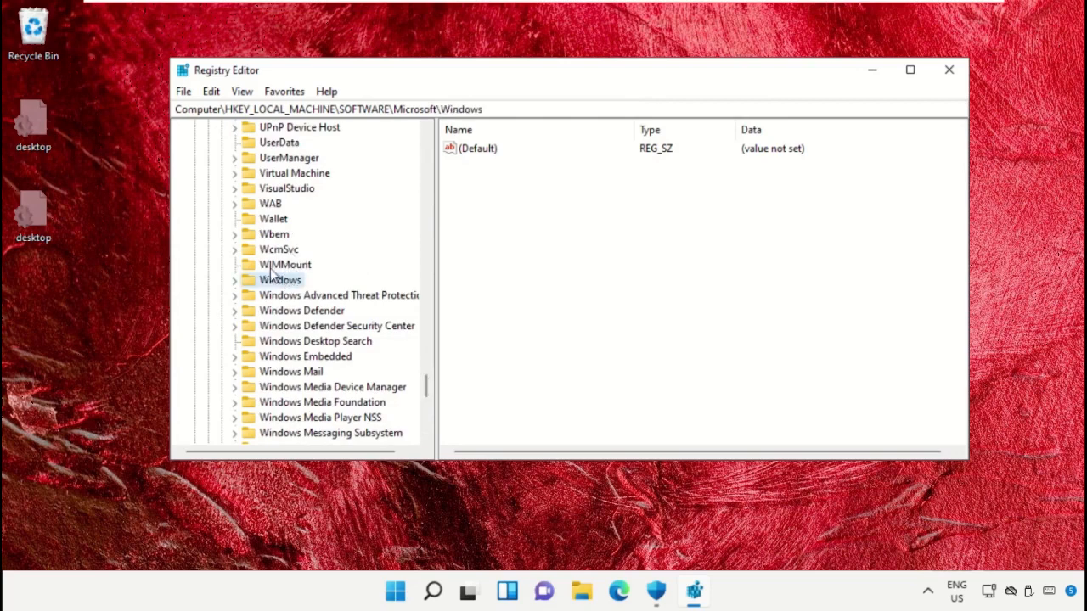
pyautogui.click(235, 281)
pyautogui.click(307, 204)
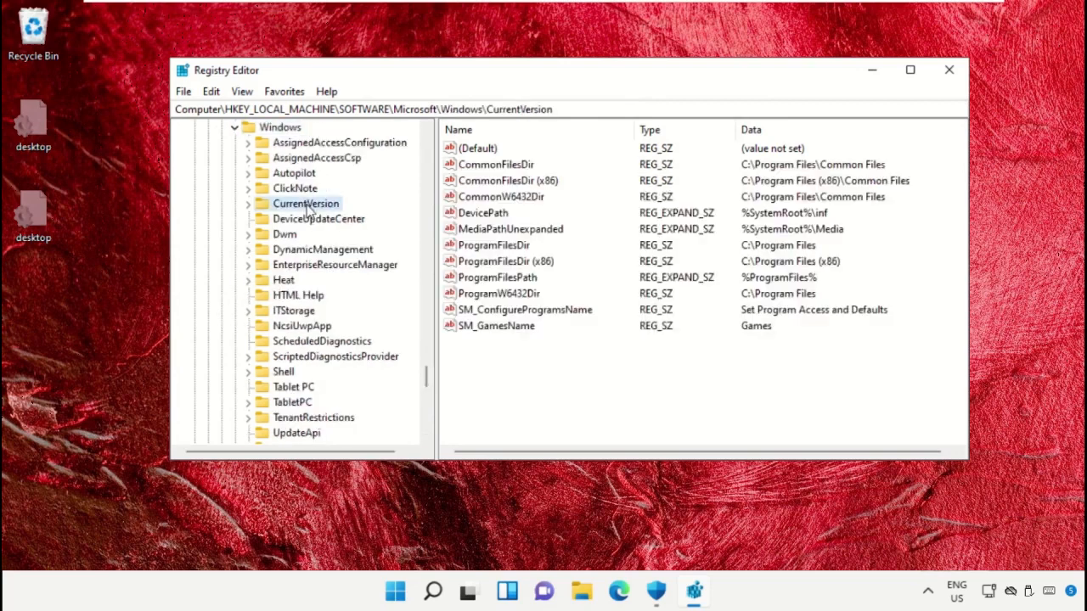
pyautogui.click(248, 205)
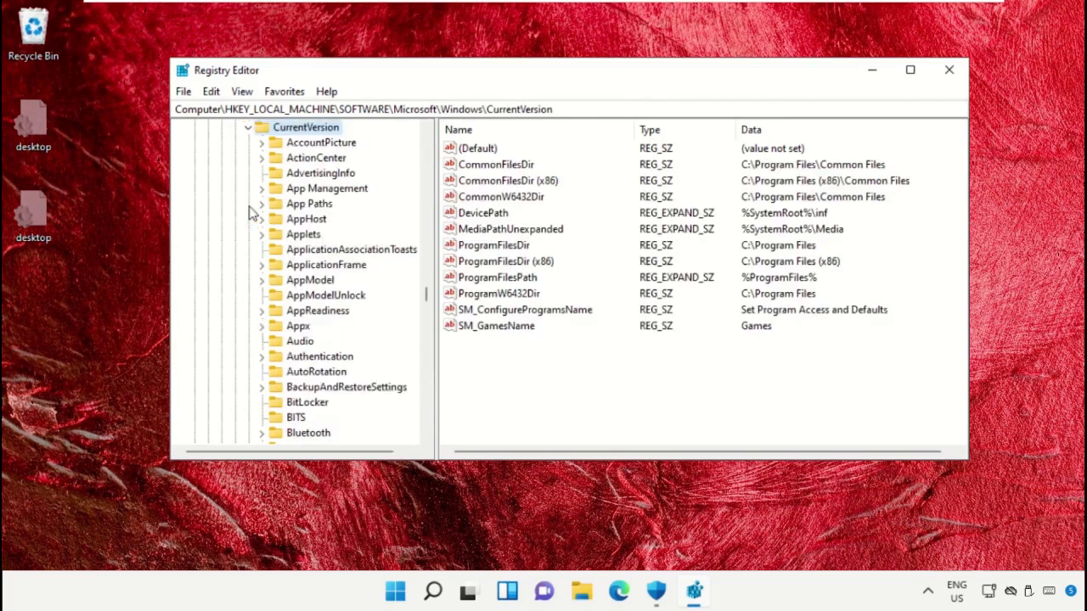
pyautogui.scroll(-20, 425, 297)
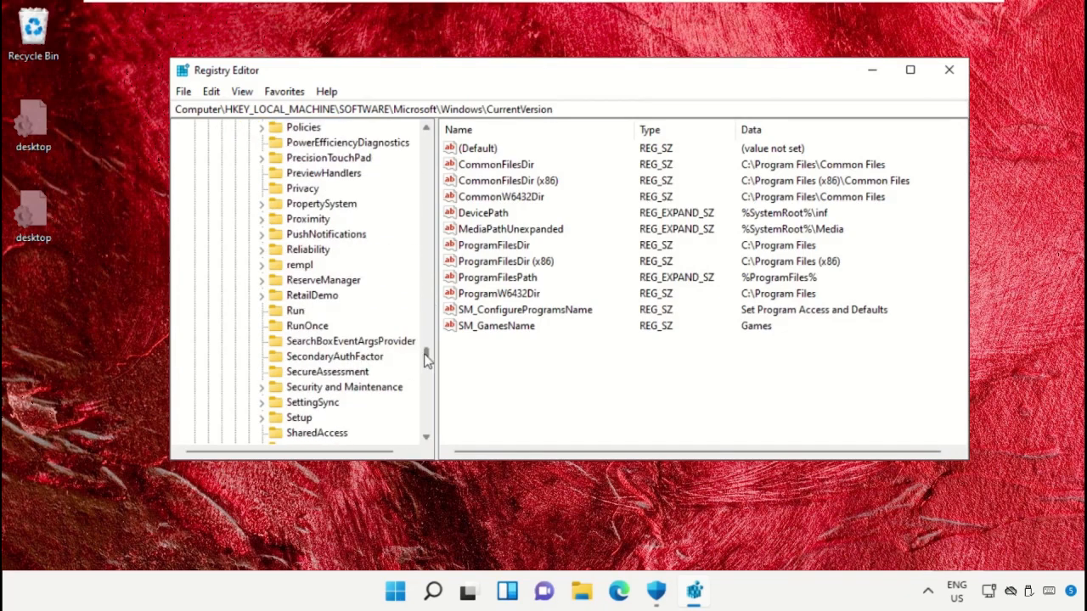
# Delete the Run key under CurrentVersion and close Registry Editor.
pyautogui.click(295, 311)
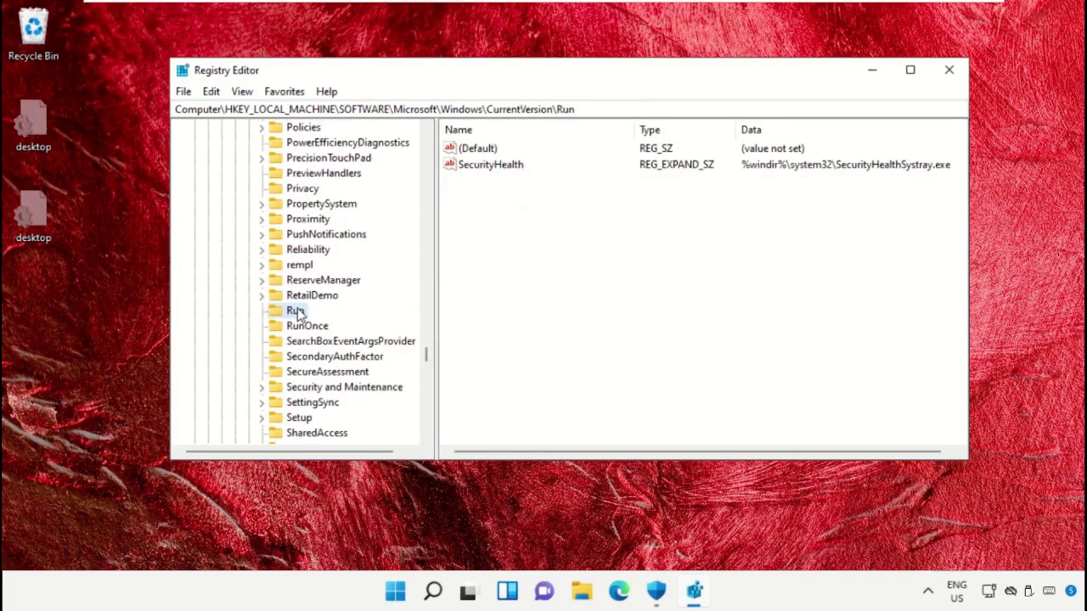
pyautogui.rightClick(296, 313)
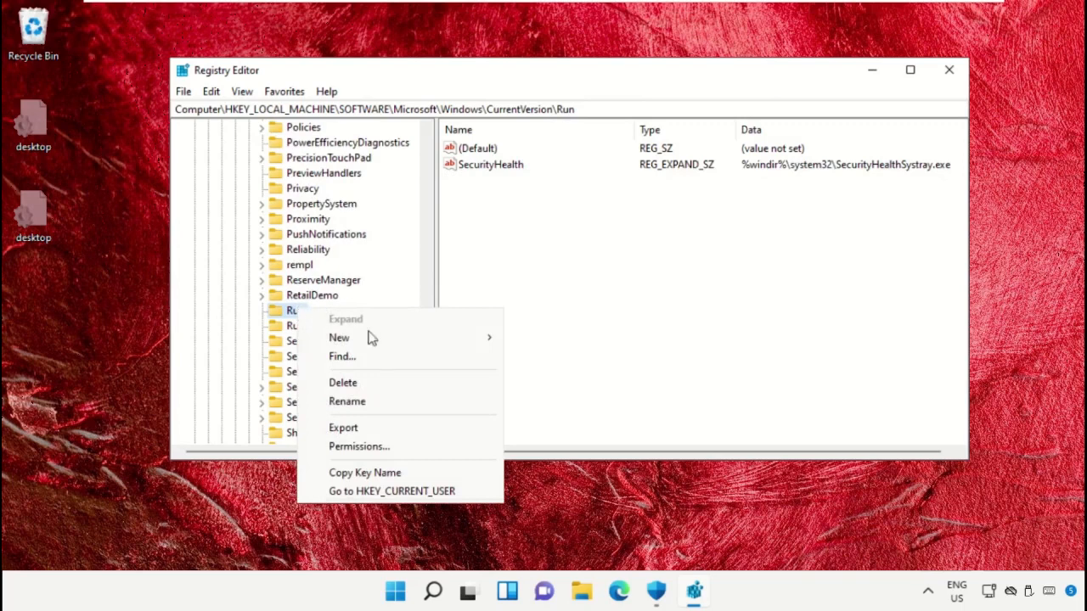
pyautogui.click(343, 383)
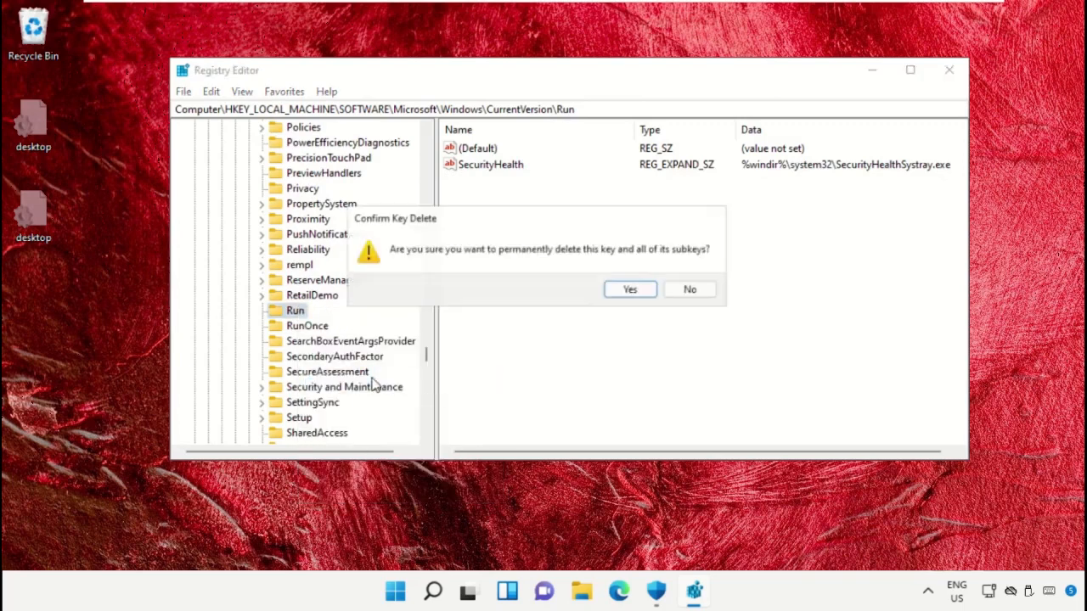
pyautogui.click(635, 293)
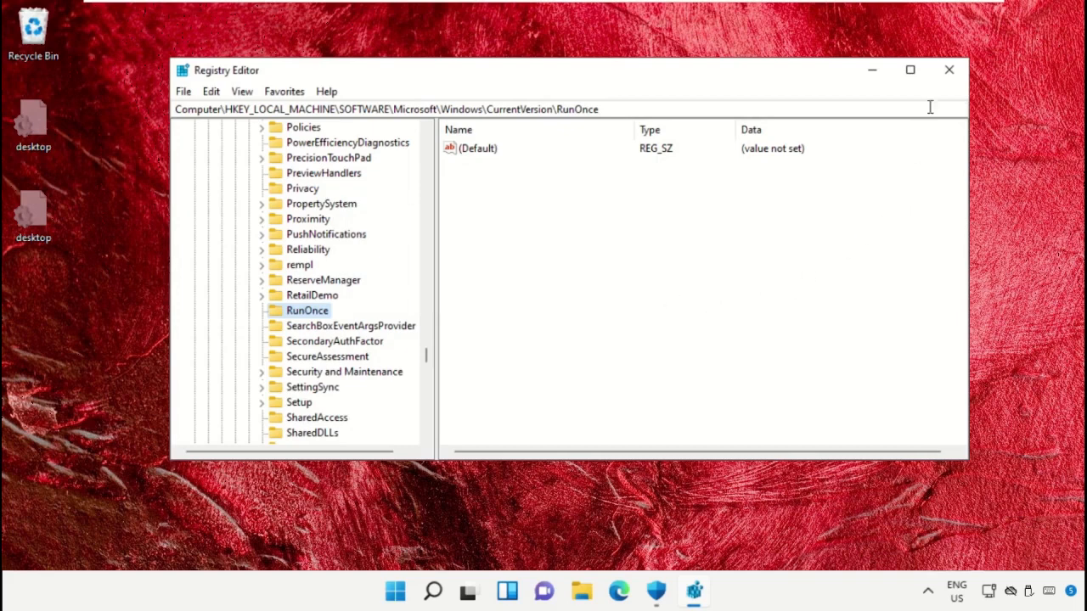
pyautogui.click(949, 72)
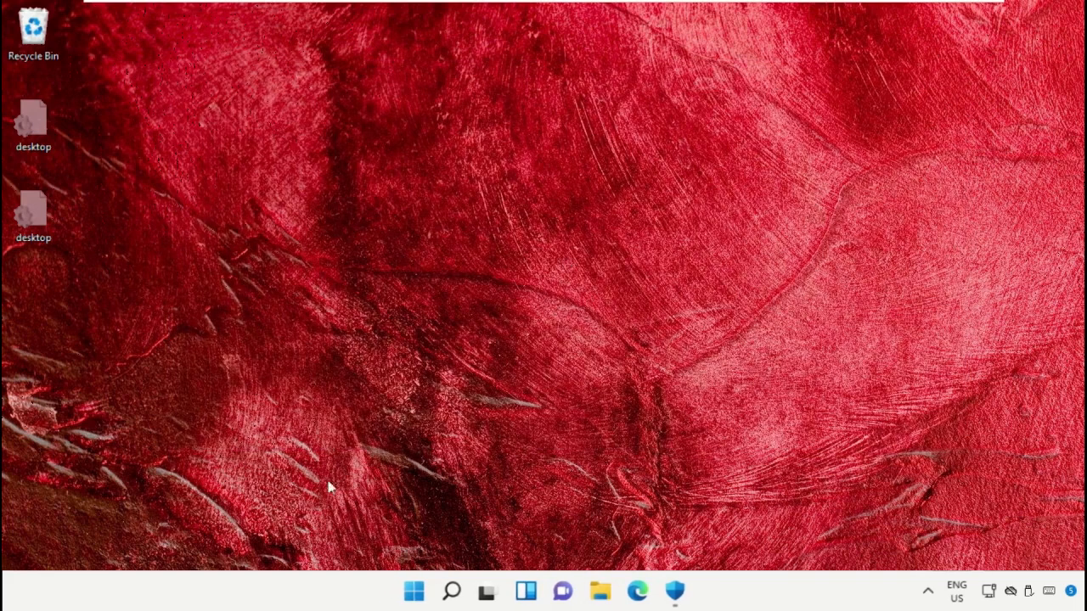
# Open File Explorer and bring up the Folder Options dialog from This PC.
pyautogui.click(601, 592)
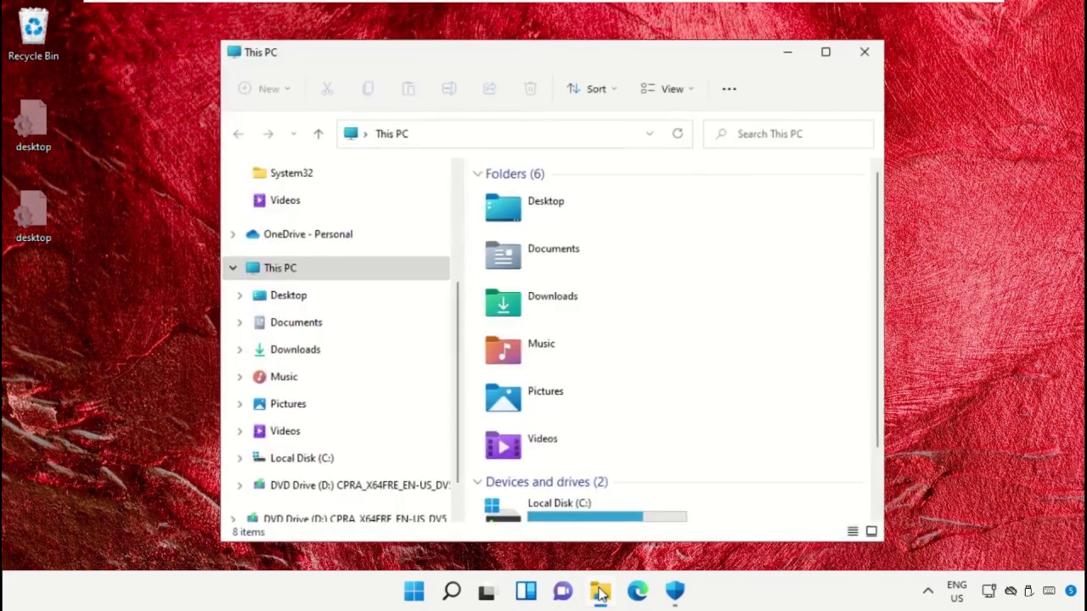
pyautogui.click(729, 89)
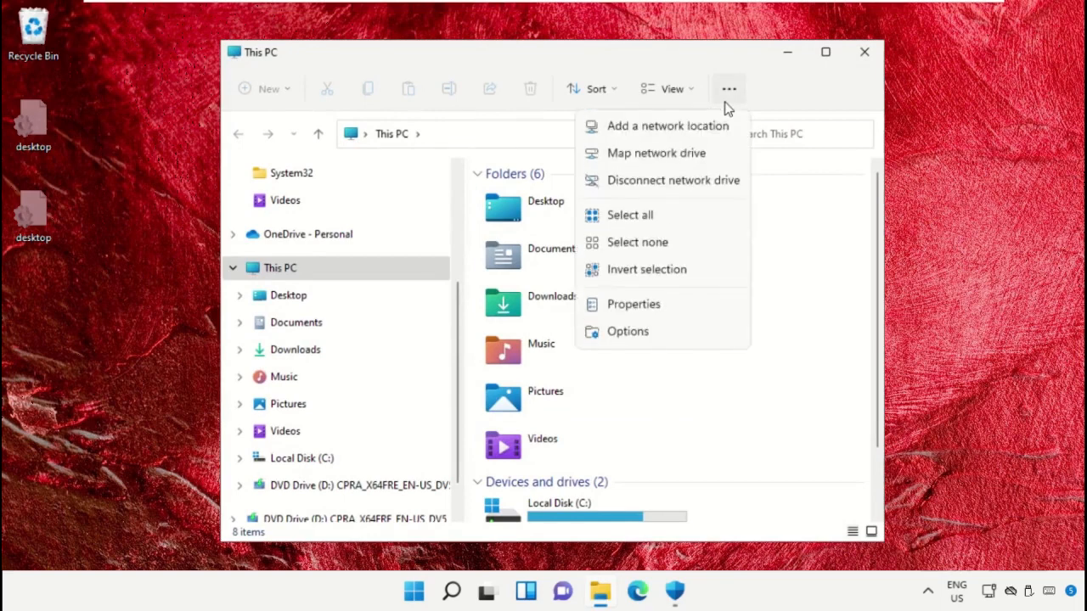
pyautogui.click(628, 331)
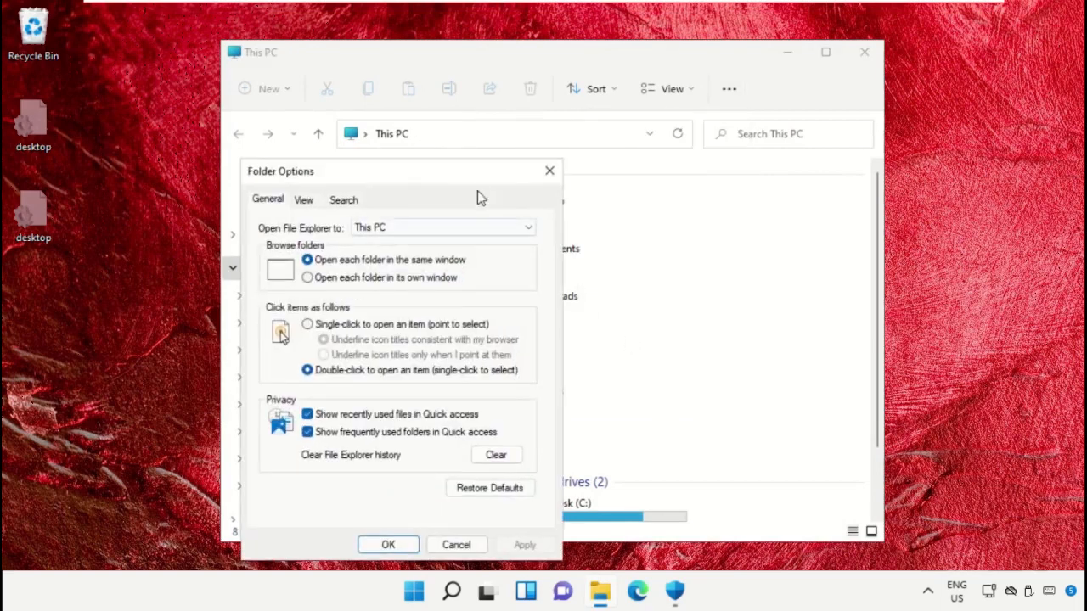
pyautogui.moveTo(479, 184); pyautogui.dragTo(614, 54)
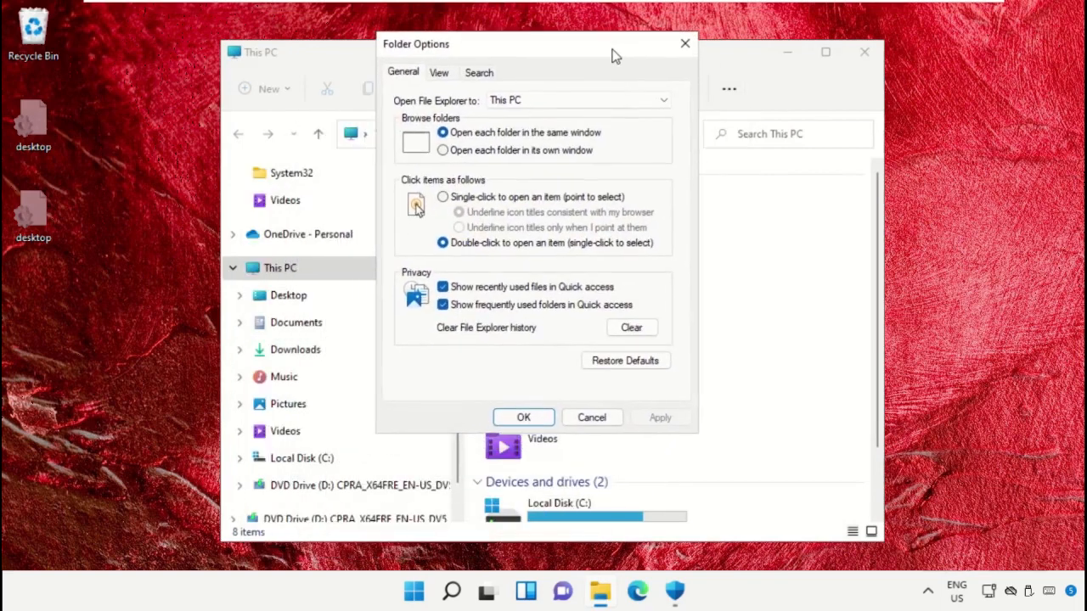
# Select Don't show hidden files, folders, or drives, turn off Hide extensions for known file types, apply the options and close File Explorer.
pyautogui.click(450, 70)
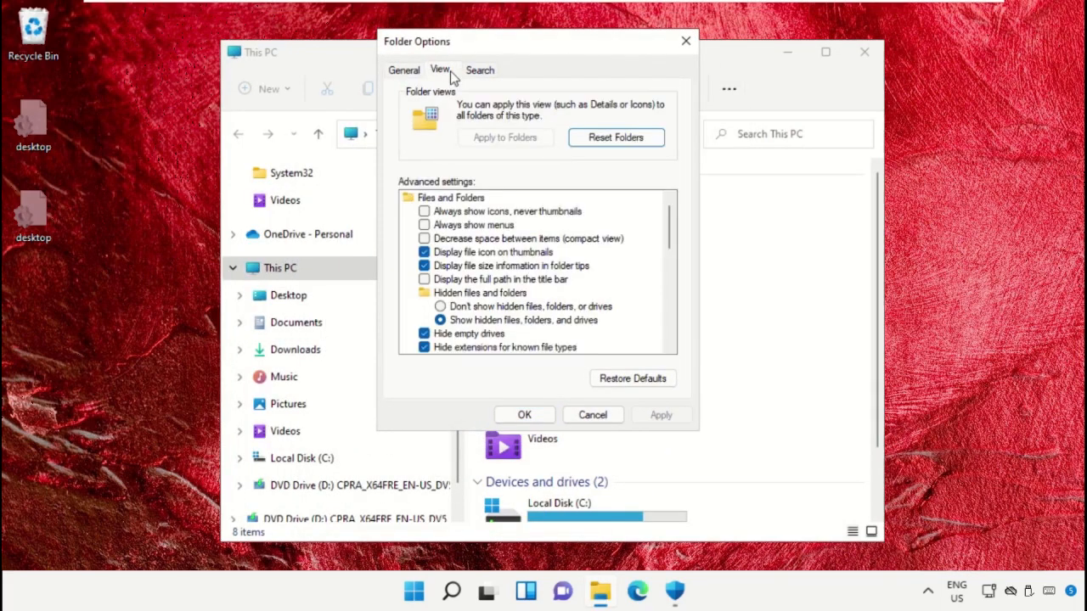
pyautogui.click(519, 308)
pyautogui.scroll(-1, 520, 311)
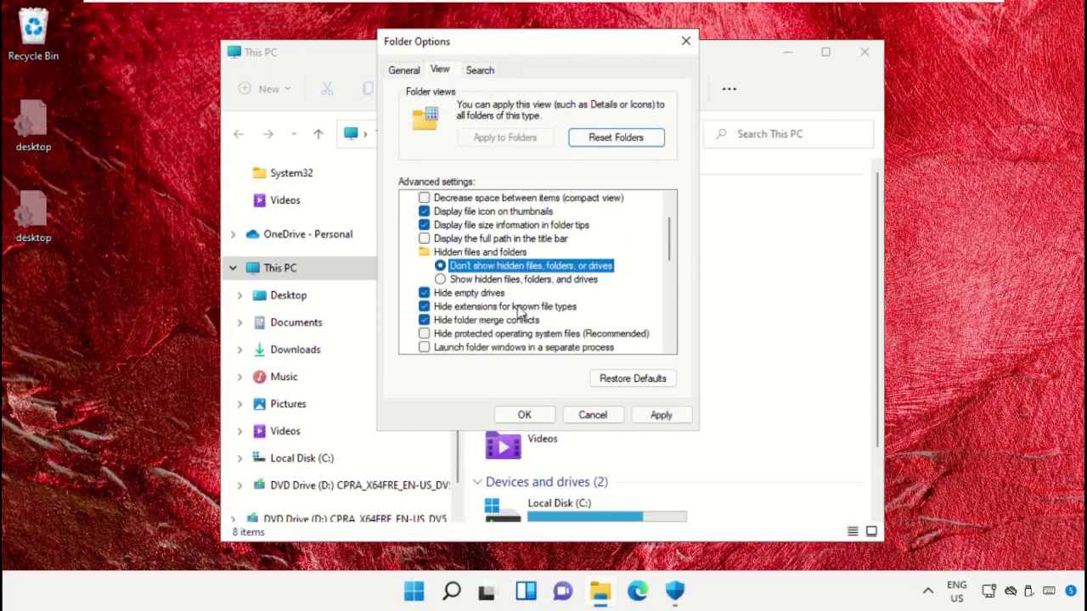
pyautogui.click(465, 308)
pyautogui.click(660, 415)
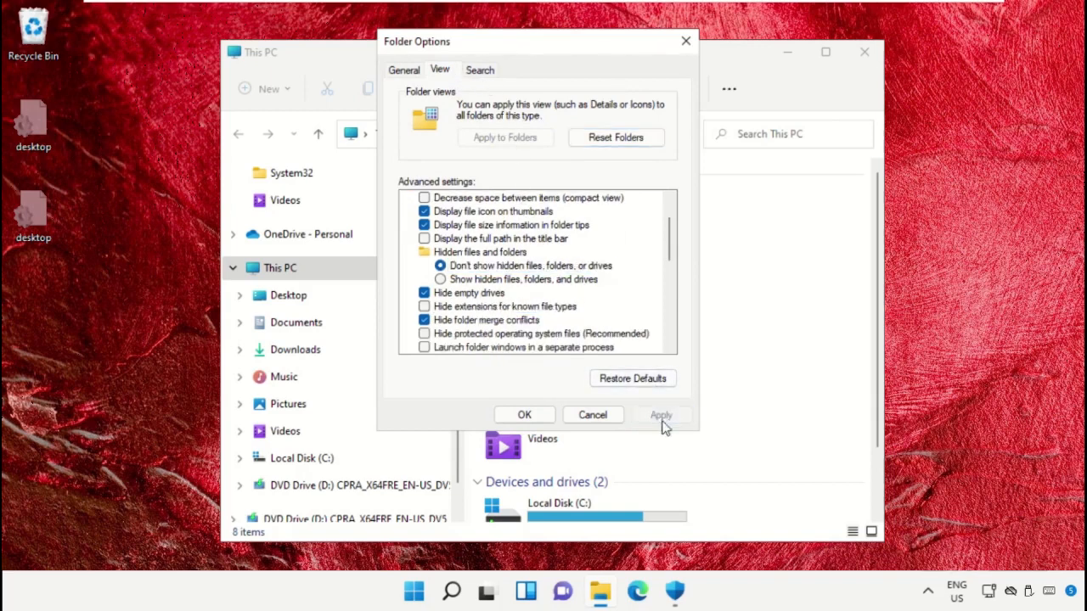
pyautogui.click(523, 416)
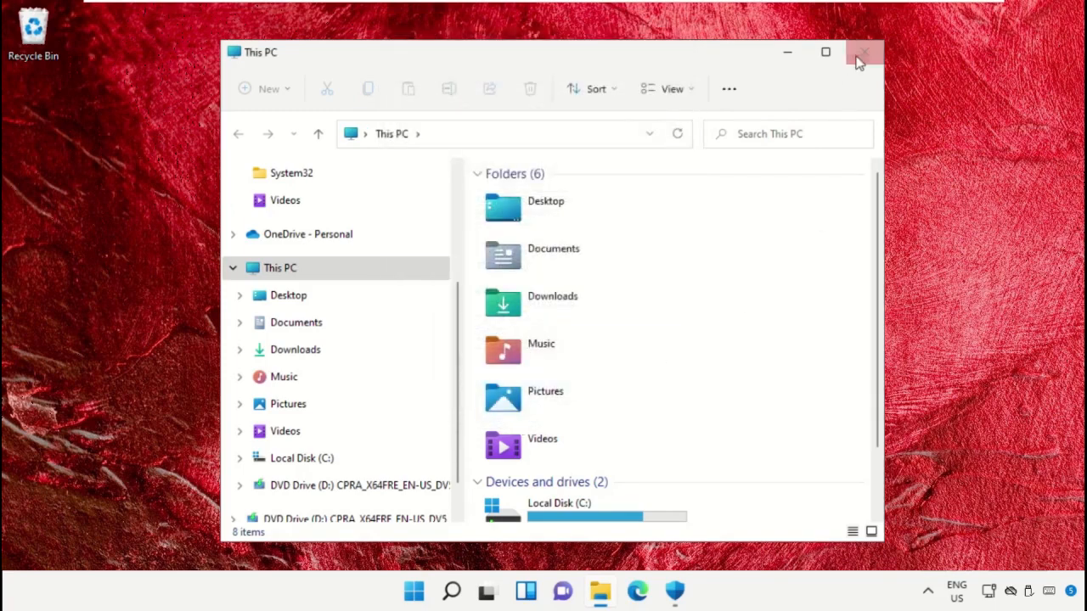
pyautogui.click(861, 56)
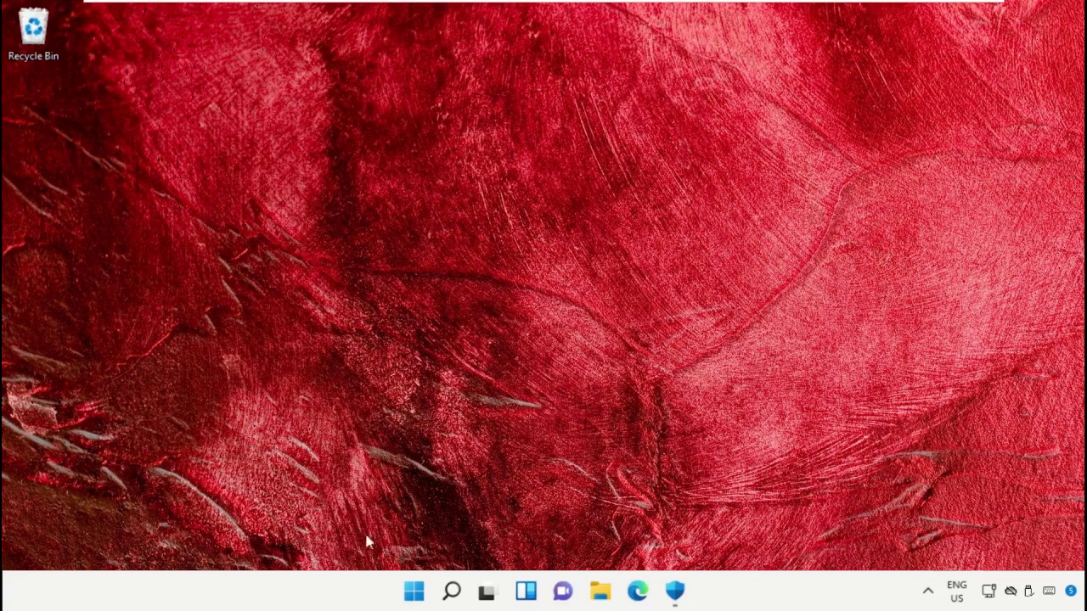
# Search for cmd, run Command Prompt as administrator, and reposition its window higher on the desktop.
pyautogui.click(452, 592)
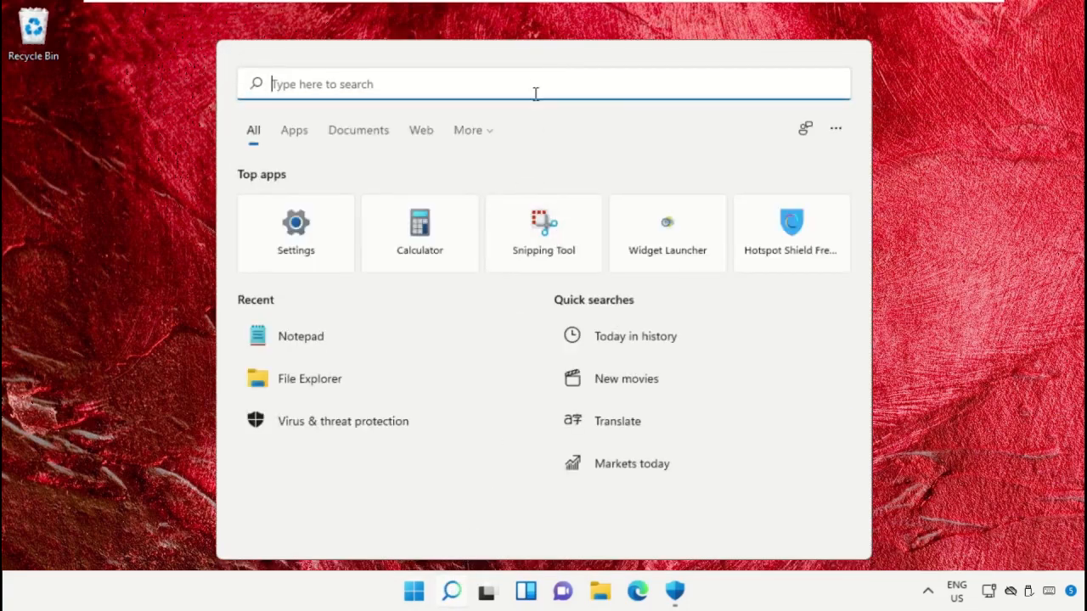
pyautogui.write('cmd')
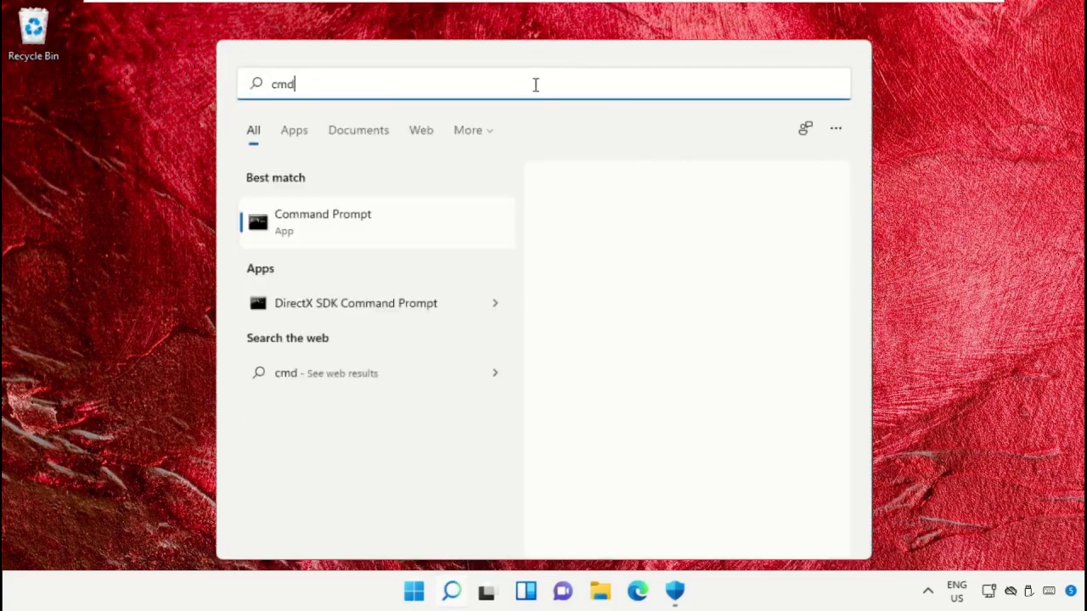
pyautogui.rightClick(376, 224)
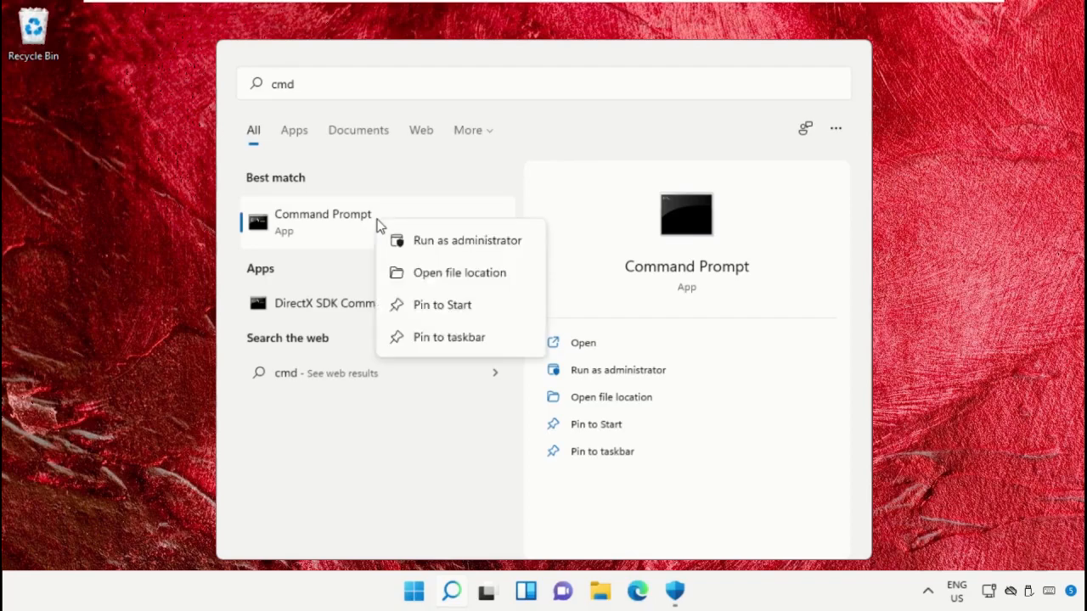
pyautogui.click(427, 244)
pyautogui.click(414, 429)
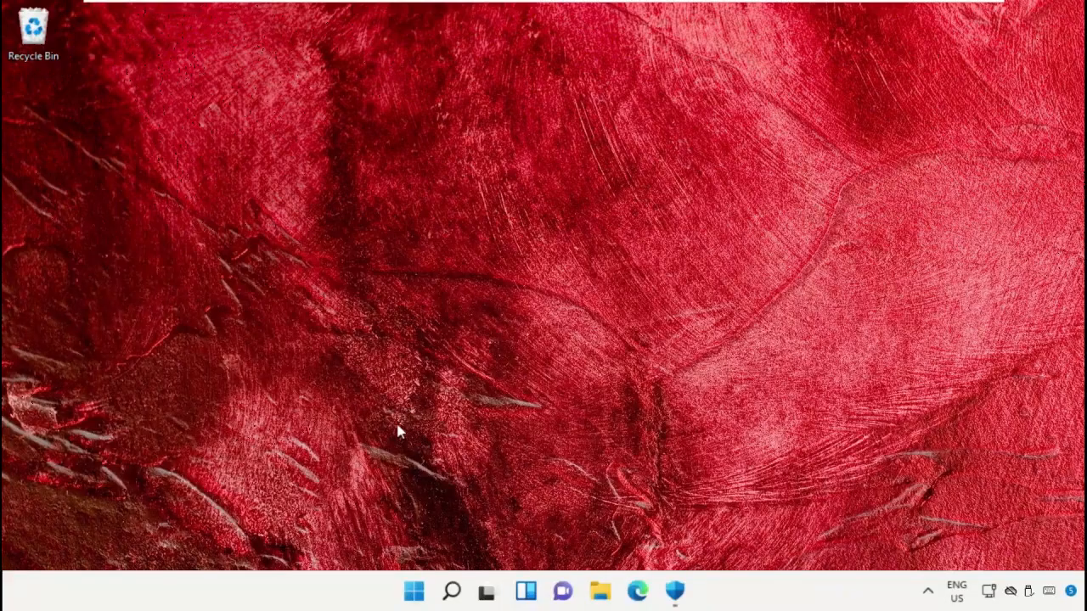
pyautogui.moveTo(513, 112); pyautogui.dragTo(577, 60)
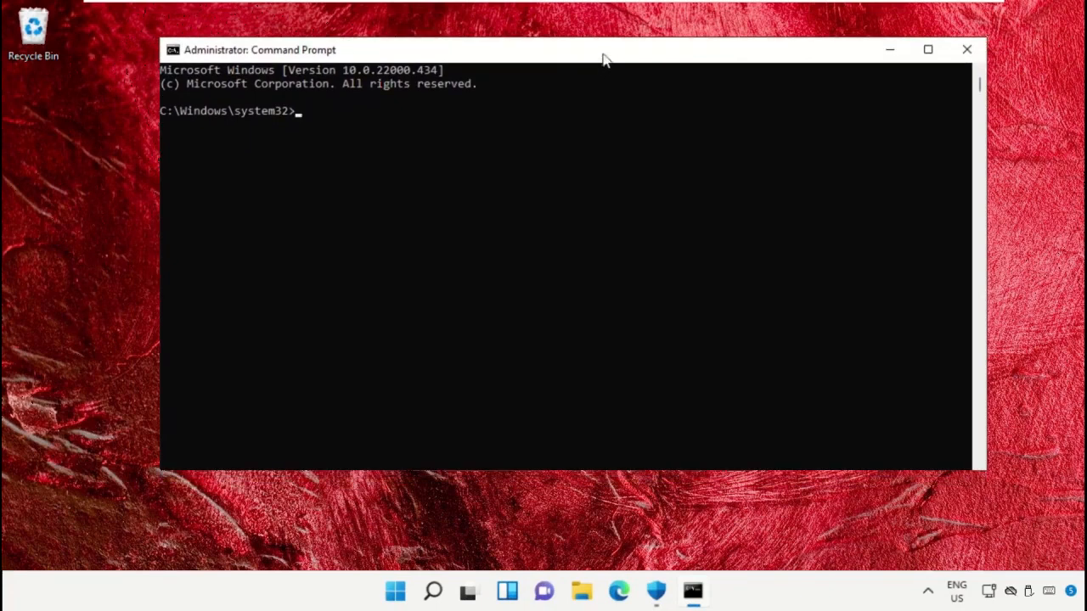
# Paste and run sfc /scanfile=c:\windows\system32\ieframe.dll in the elevated Command Prompt.
pyautogui.rightClick(606, 53)
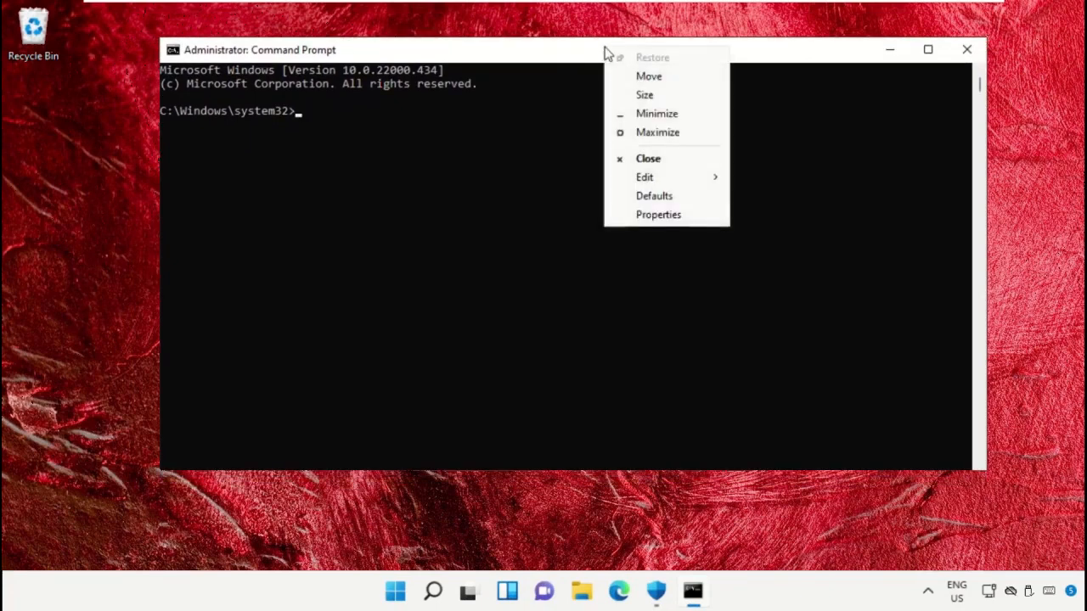
pyautogui.moveTo(654, 182)
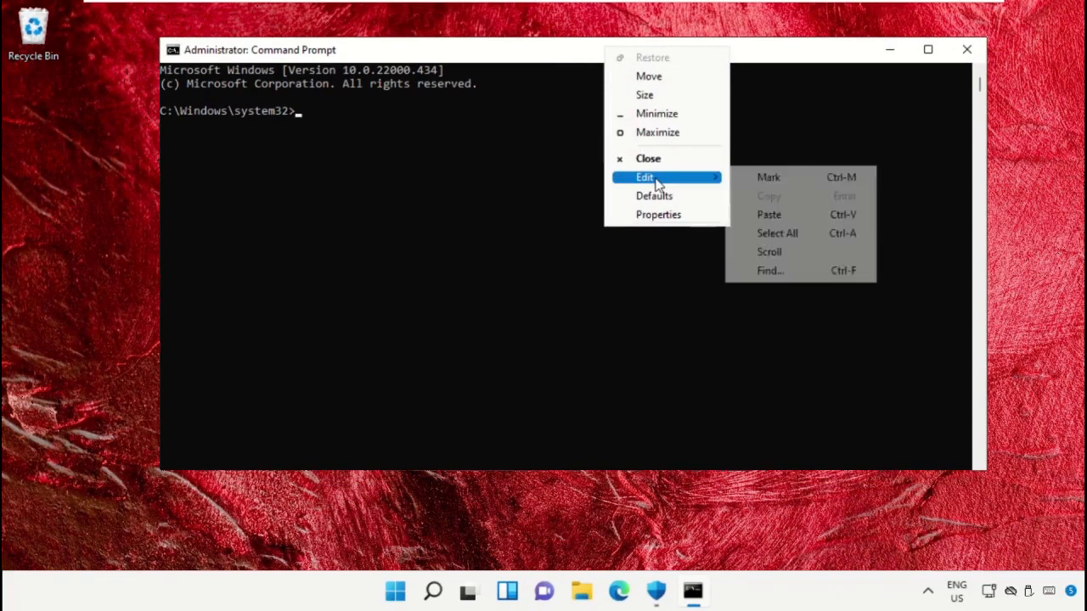
pyautogui.click(768, 216)
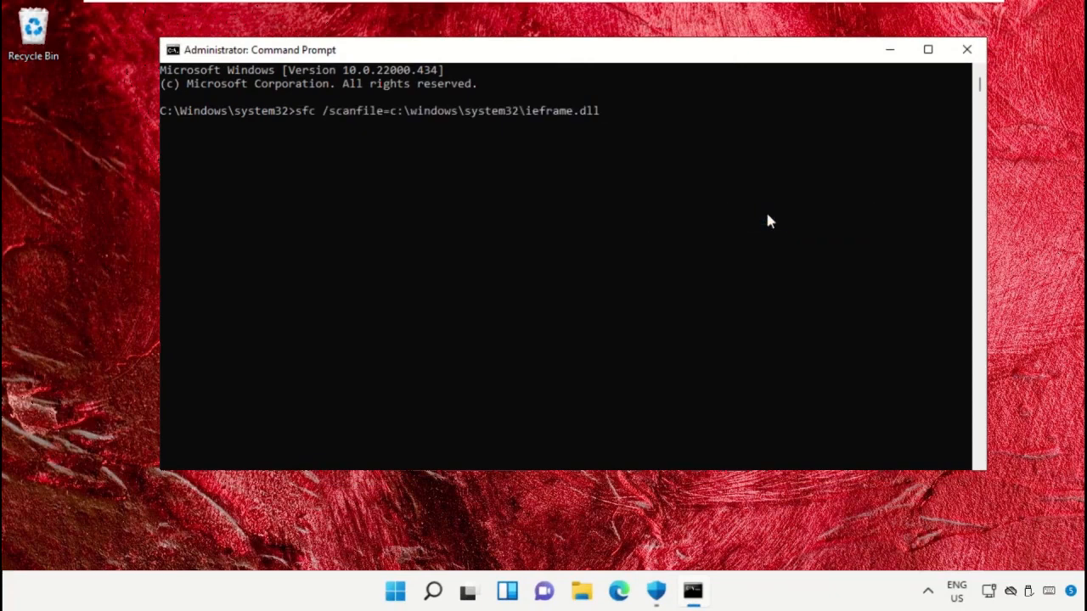
pyautogui.press('Return')
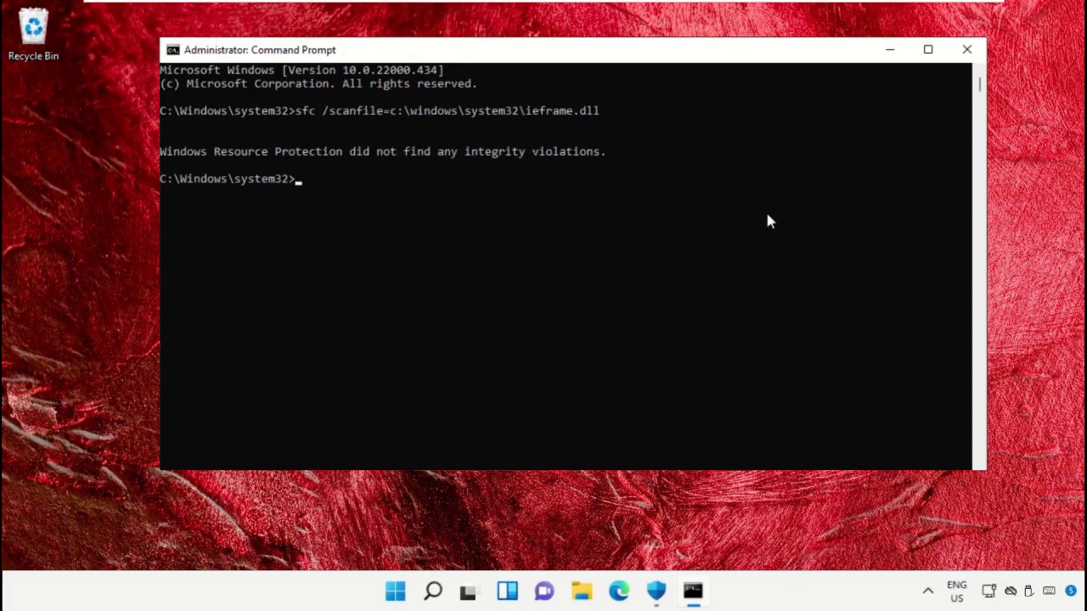
# Paste and run sfc /verifyfile=c:\windows\system32\ieframe.dll to verify the same system file.
pyautogui.rightClick(738, 52)
pyautogui.moveTo(779, 182)
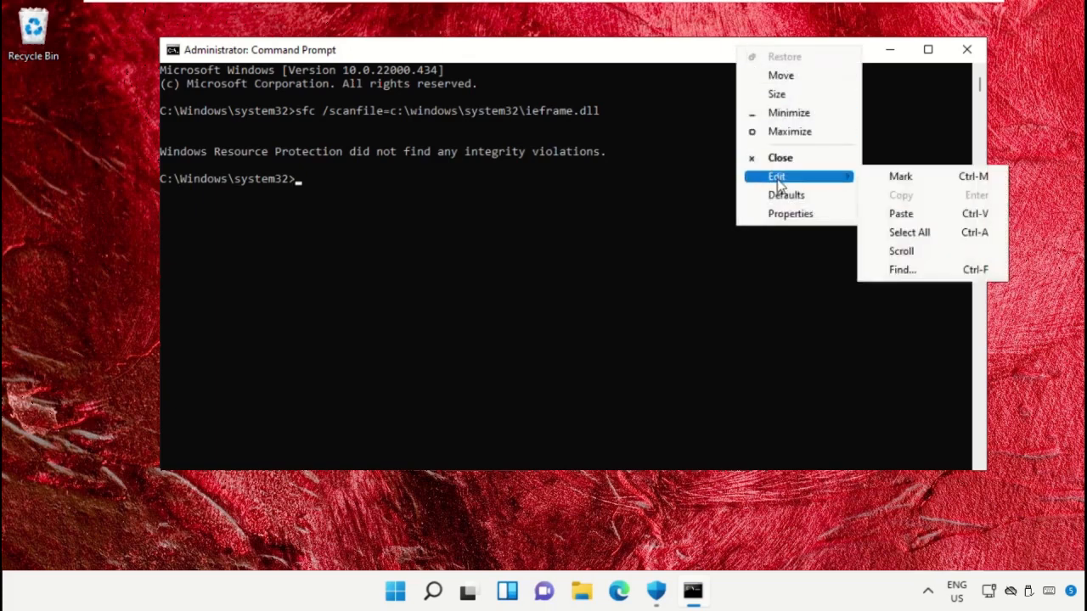
pyautogui.click(901, 213)
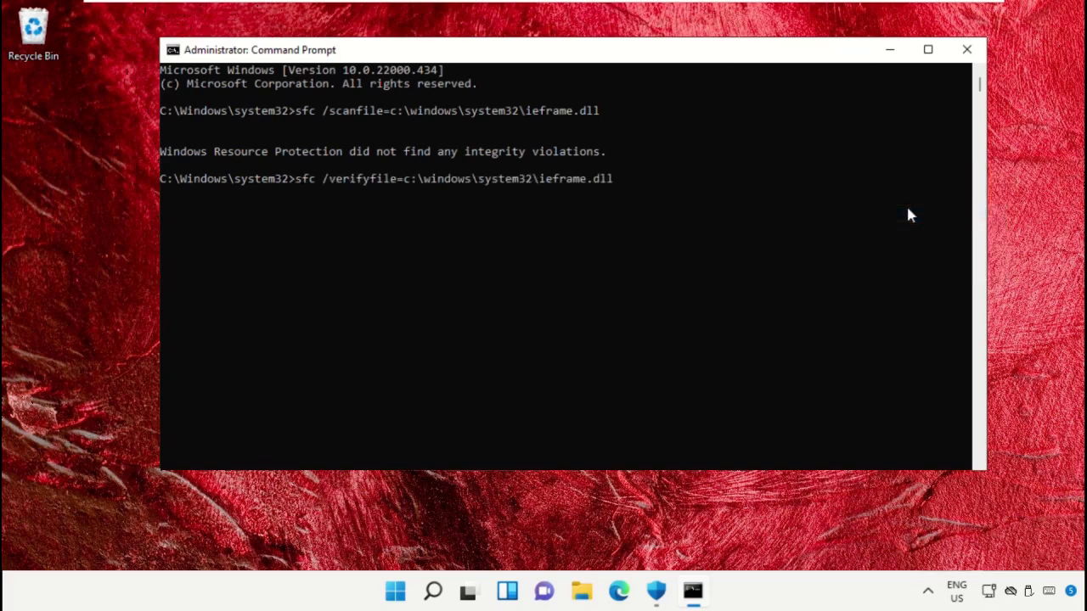
pyautogui.press('Return')
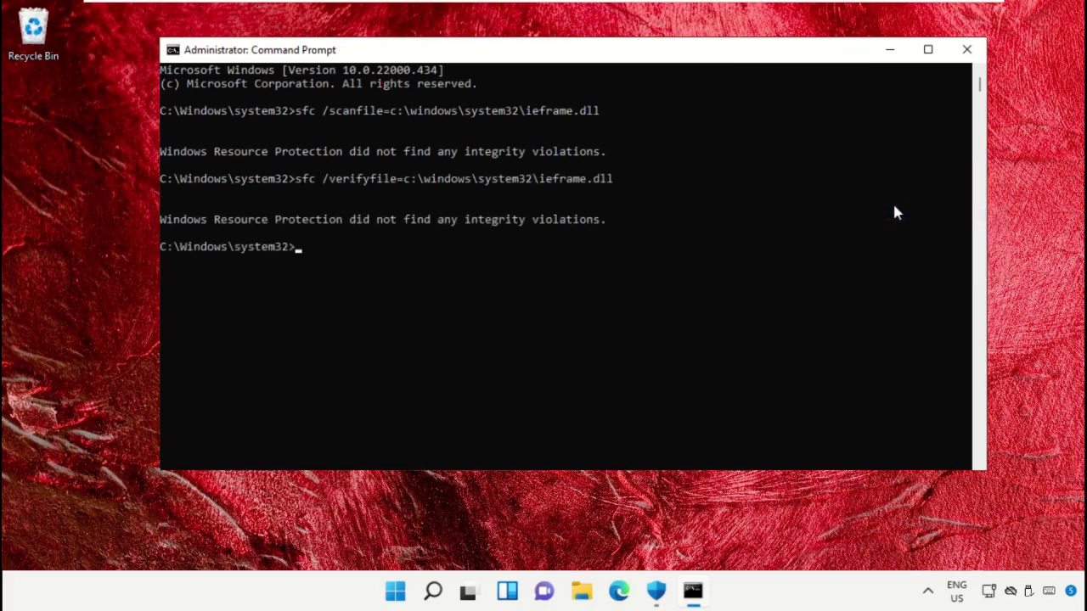
pyautogui.press('Return')
# Paste and run the assoc command to list the file extension associations through to the end.
pyautogui.rightClick(697, 53)
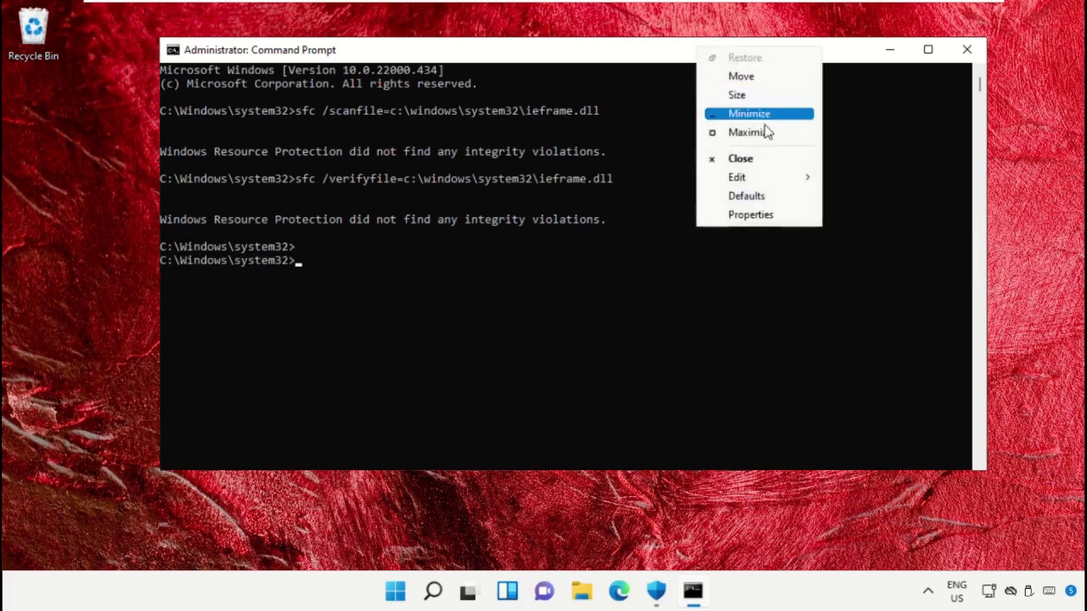
pyautogui.moveTo(767, 175)
pyautogui.click(860, 214)
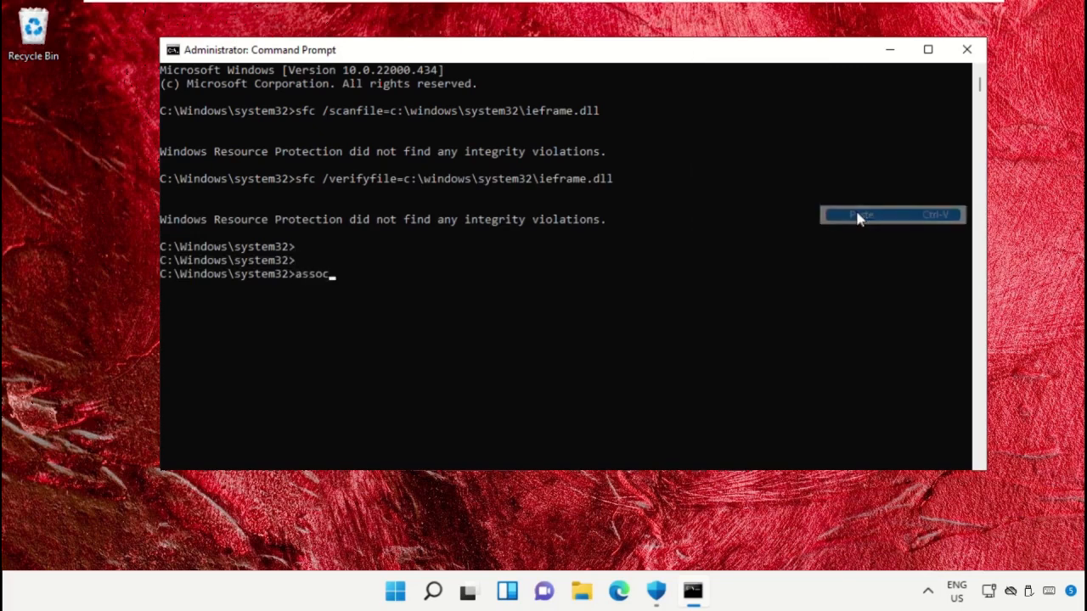
pyautogui.press('Return')
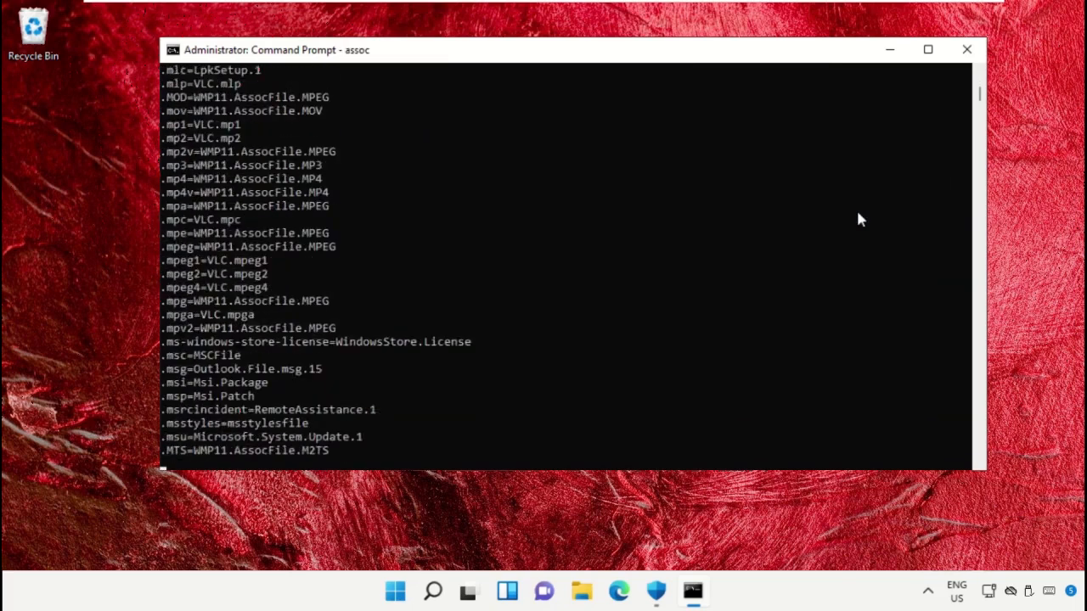
pyautogui.scroll(-7, 858, 214)
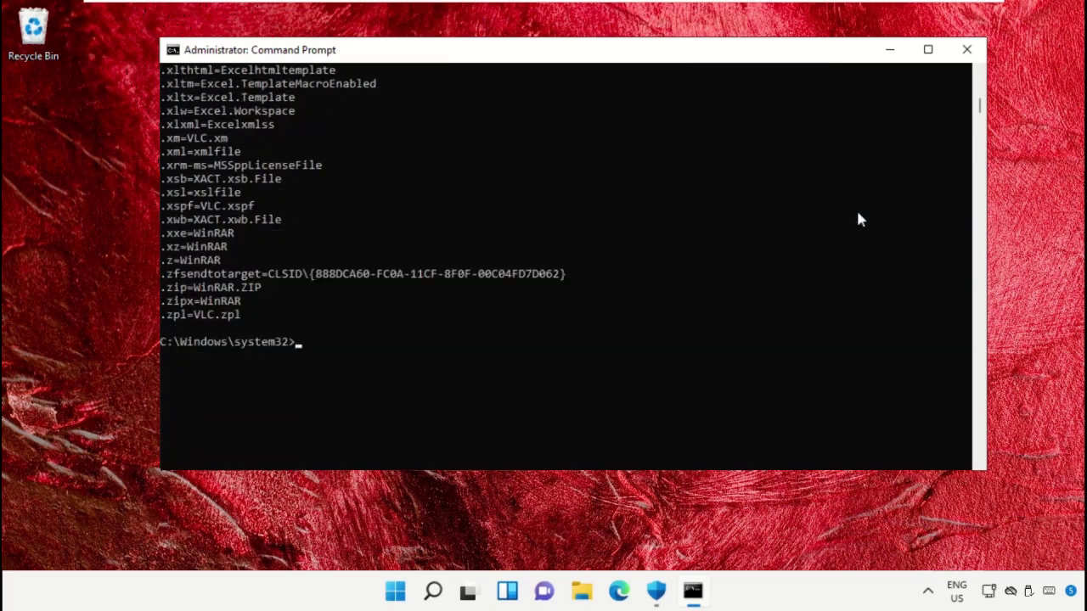
# Paste and run chkdsk to check the disk, review its report, and close Command Prompt.
pyautogui.rightClick(740, 49)
pyautogui.moveTo(800, 187)
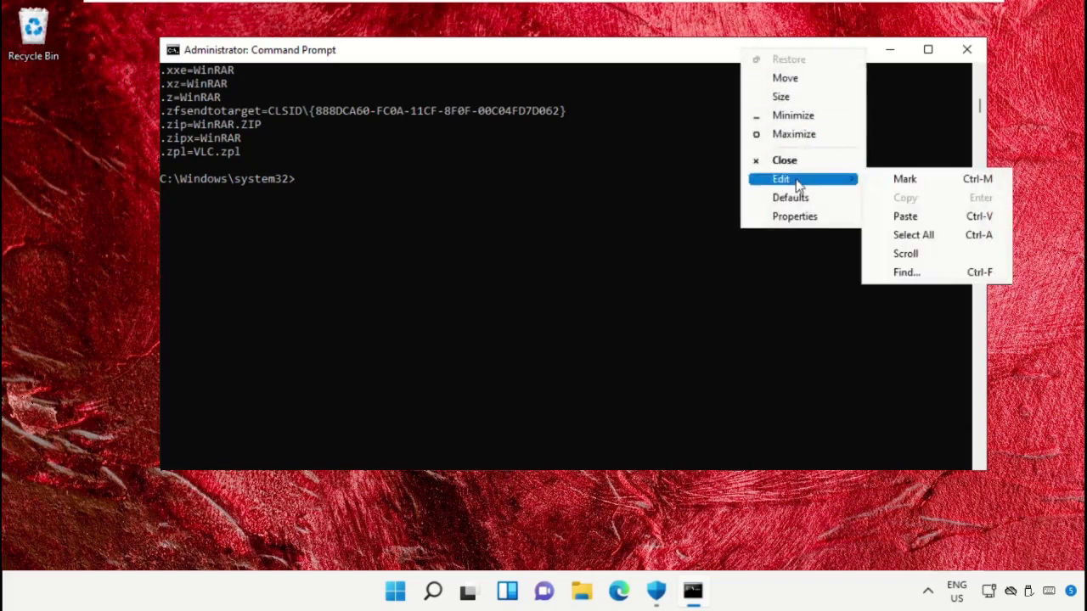
pyautogui.click(905, 215)
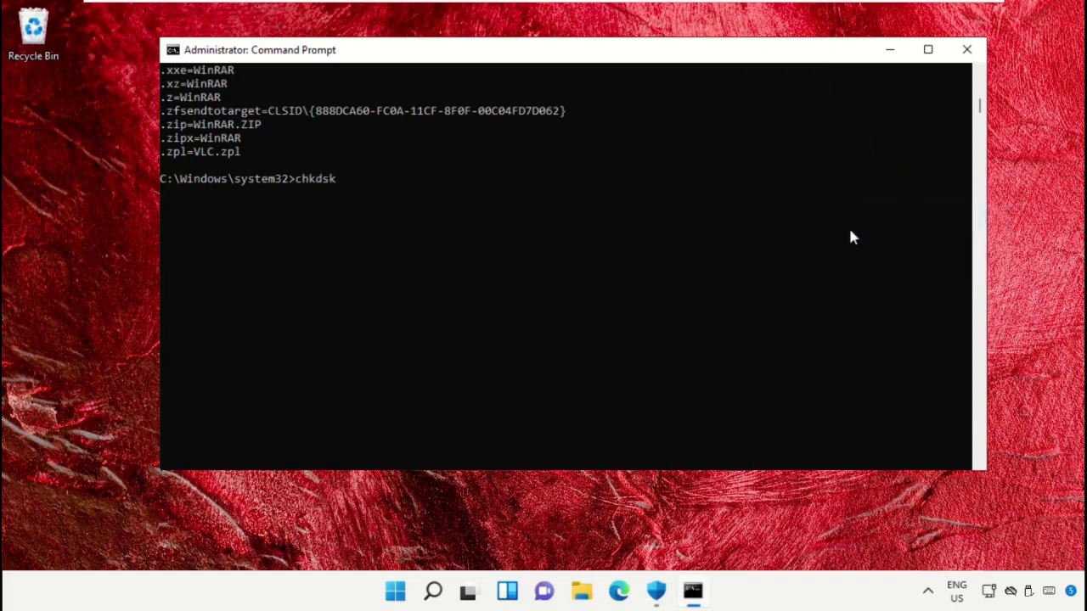
pyautogui.press('Return')
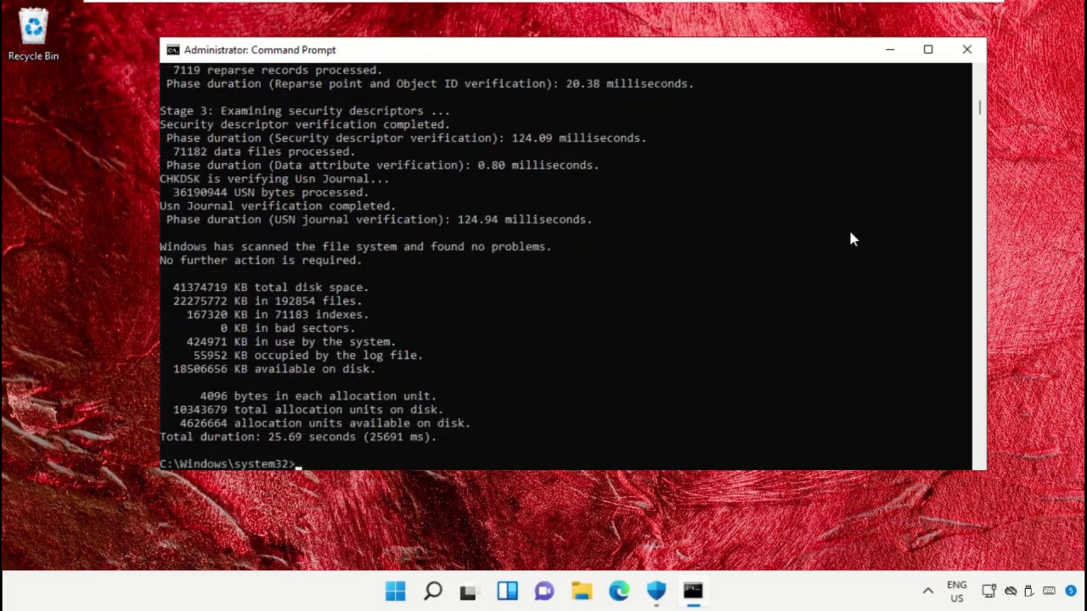
pyautogui.scroll(-5, 848, 227)
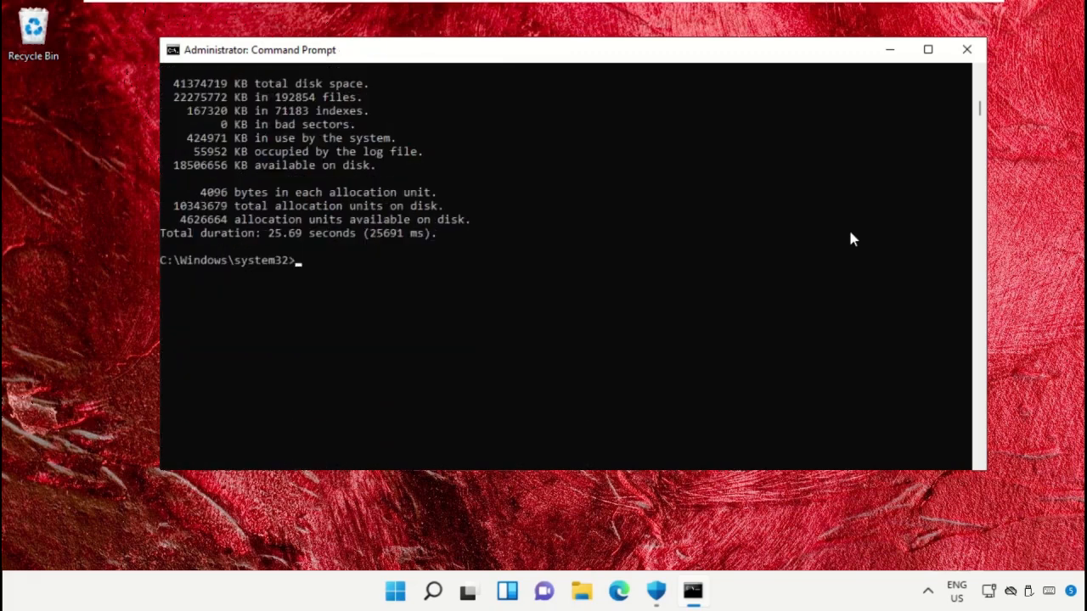
pyautogui.click(966, 49)
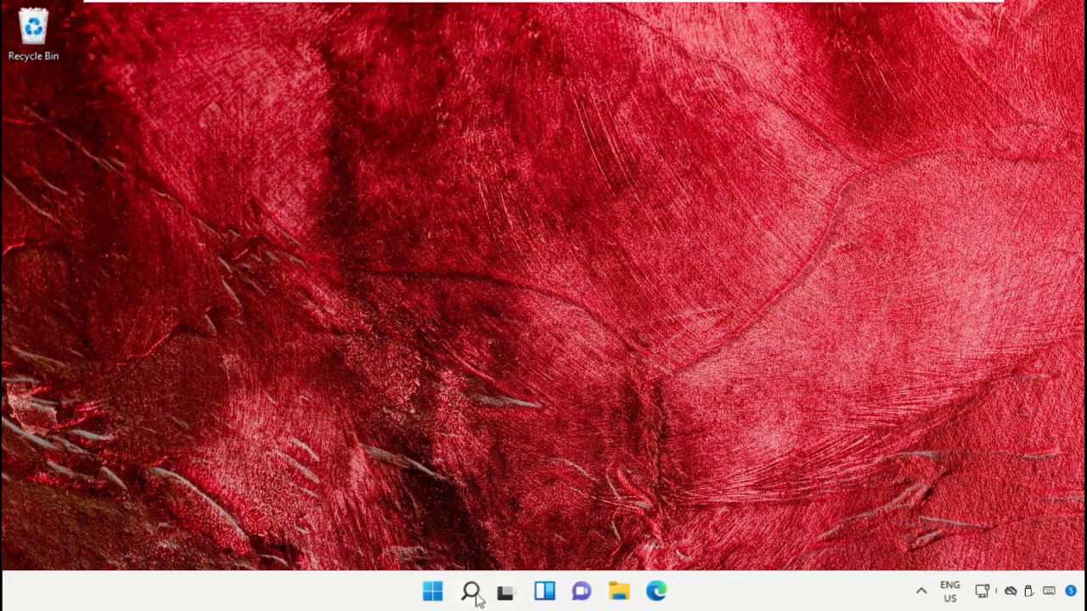
# Bring up the computer's power options to reach the Restart choice.
pyautogui.click(432, 591)
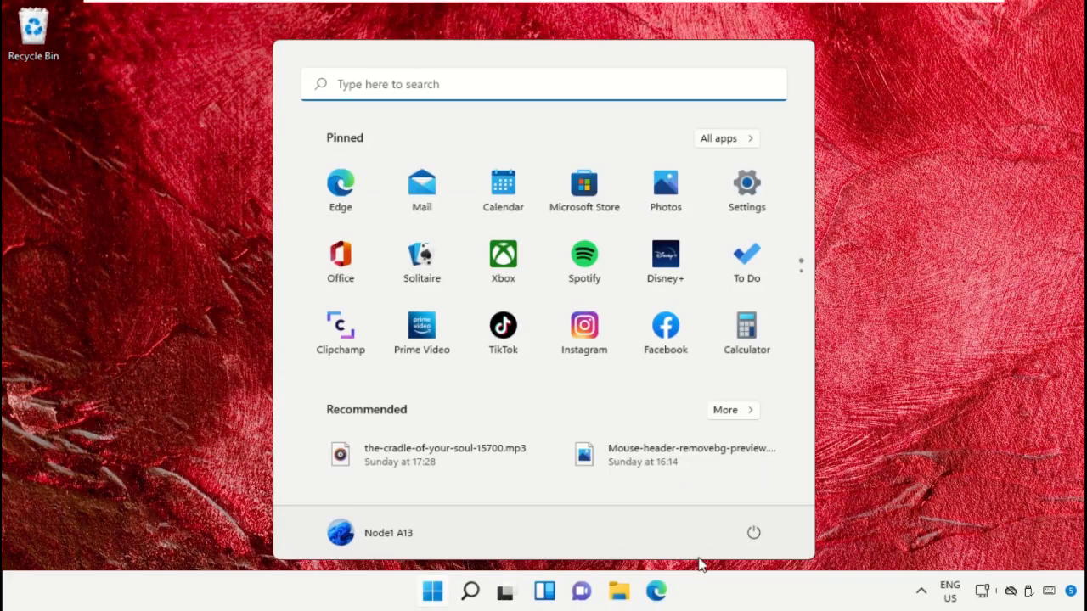
pyautogui.click(753, 535)
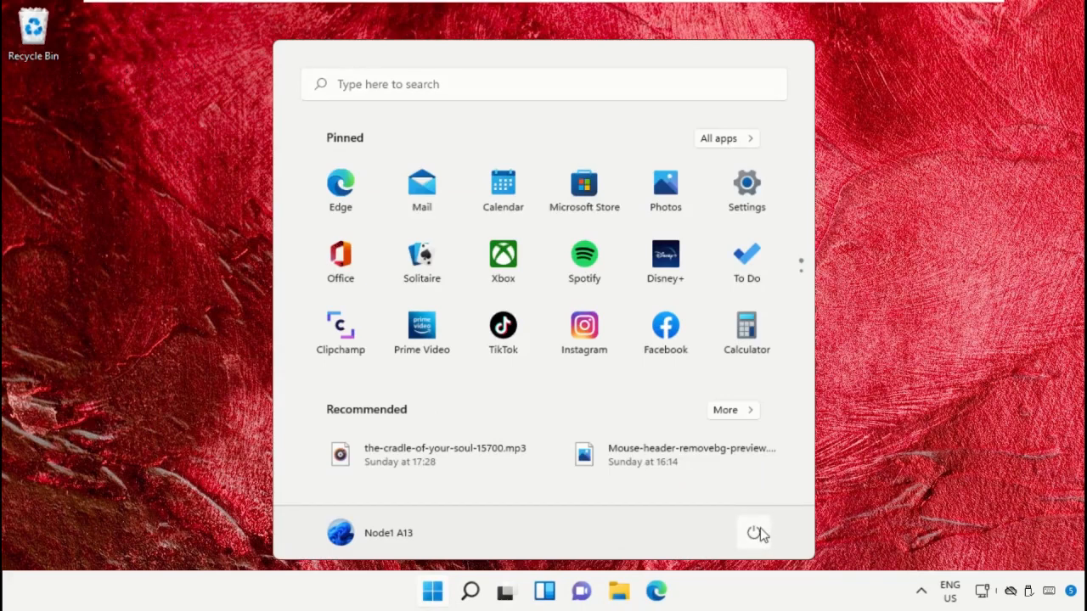
pyautogui.click(754, 535)
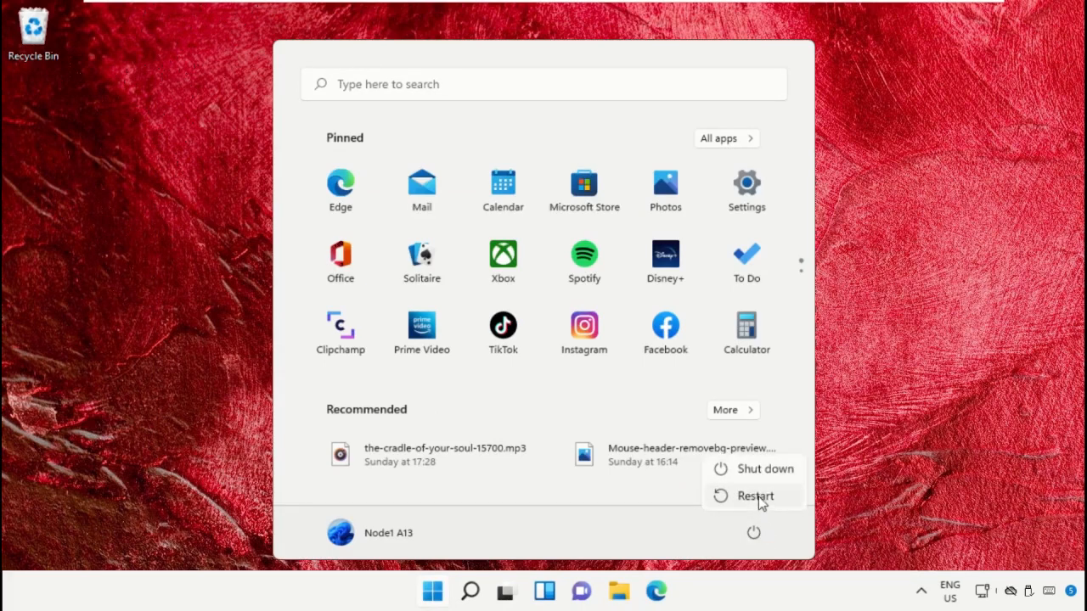